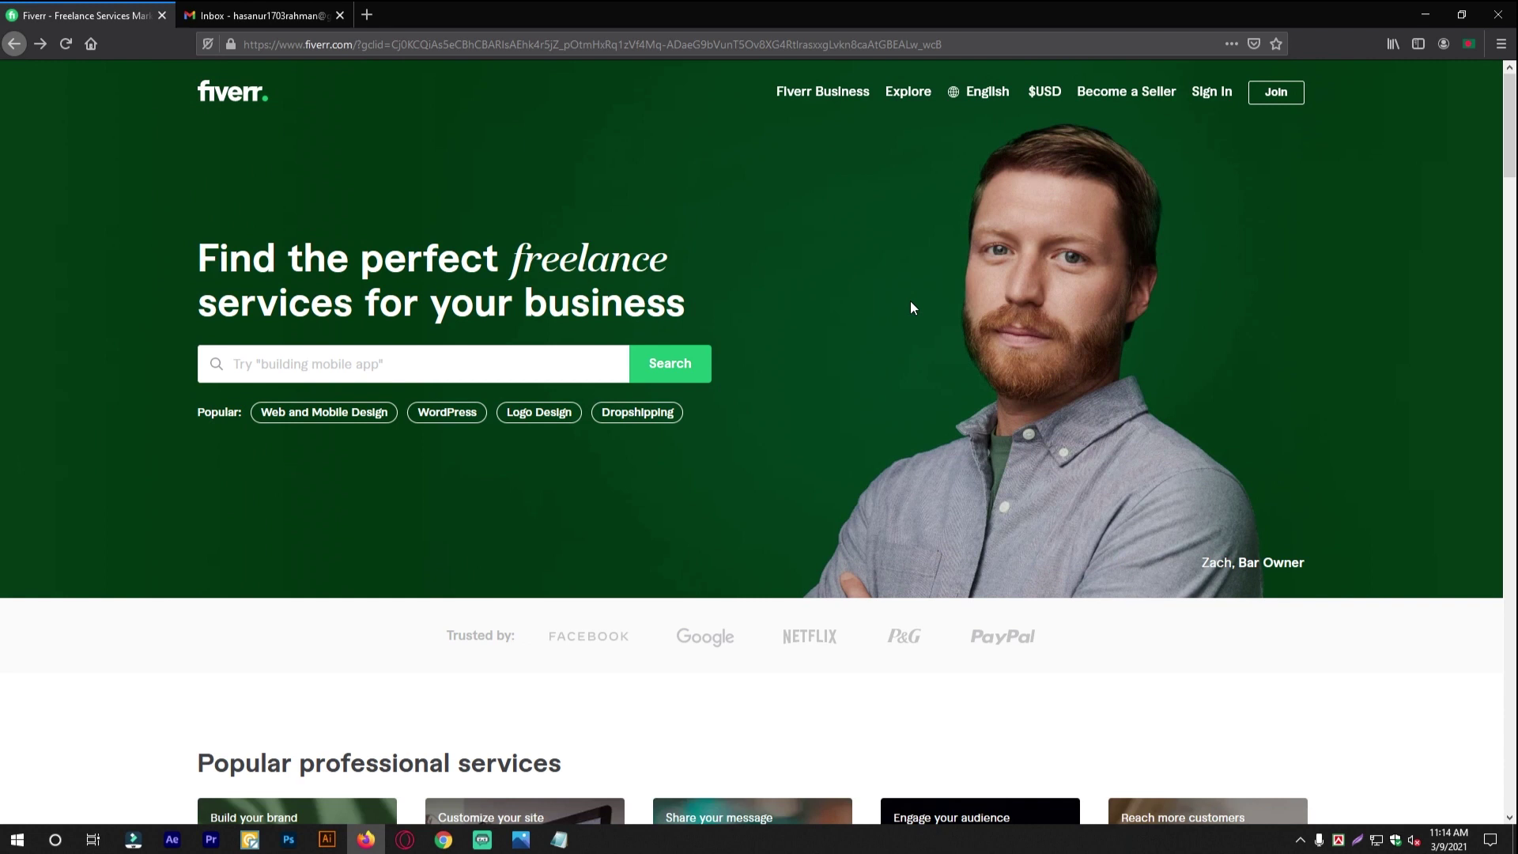
Step: Switch to the Gmail inbox tab, then back to the Fiverr homepage tab
key("ctrl+Tab")
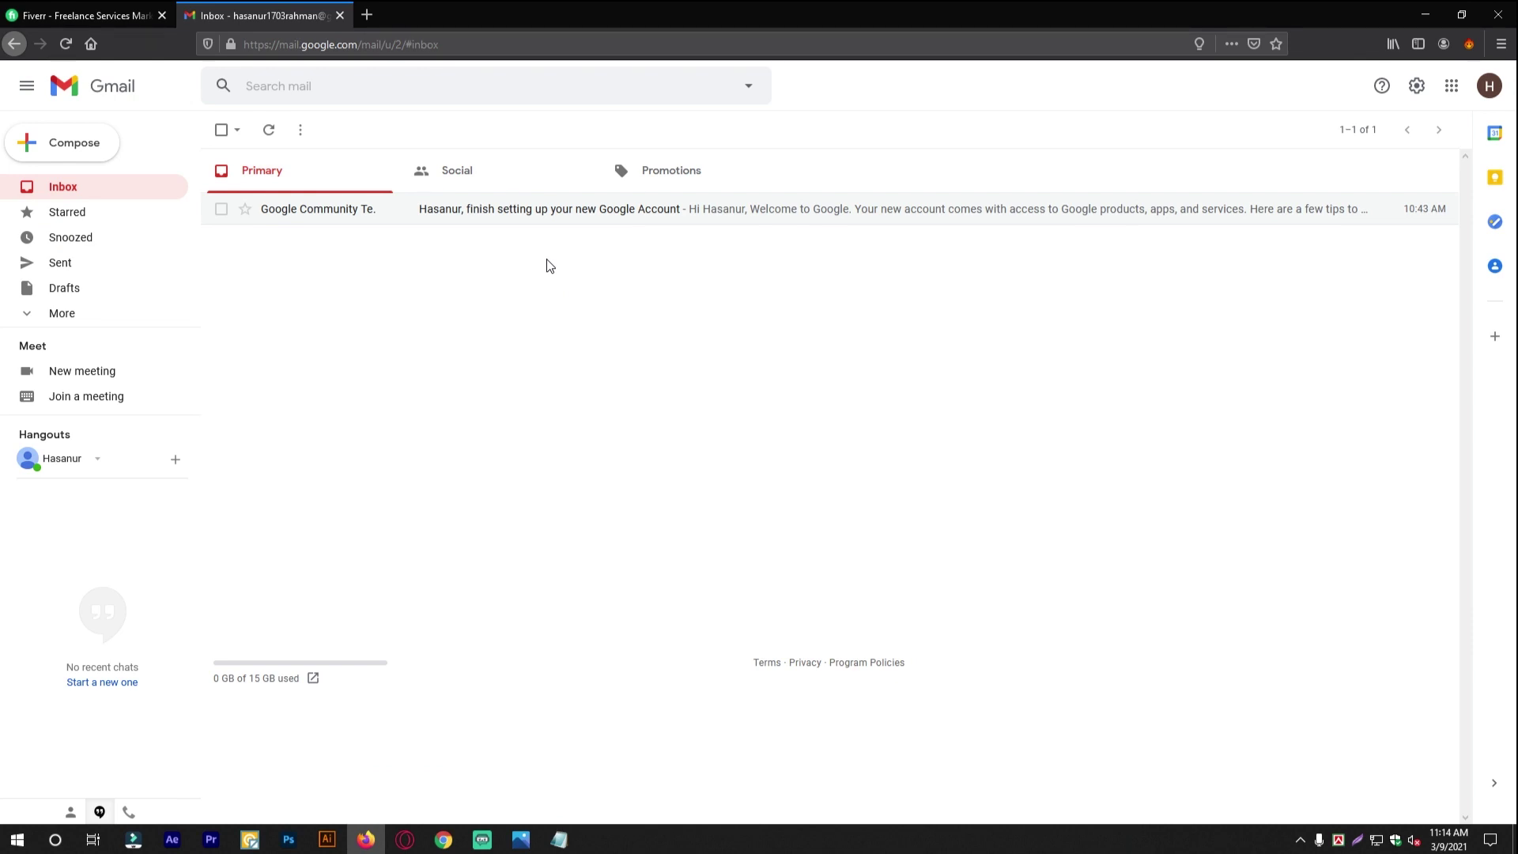
left_click(101, 8)
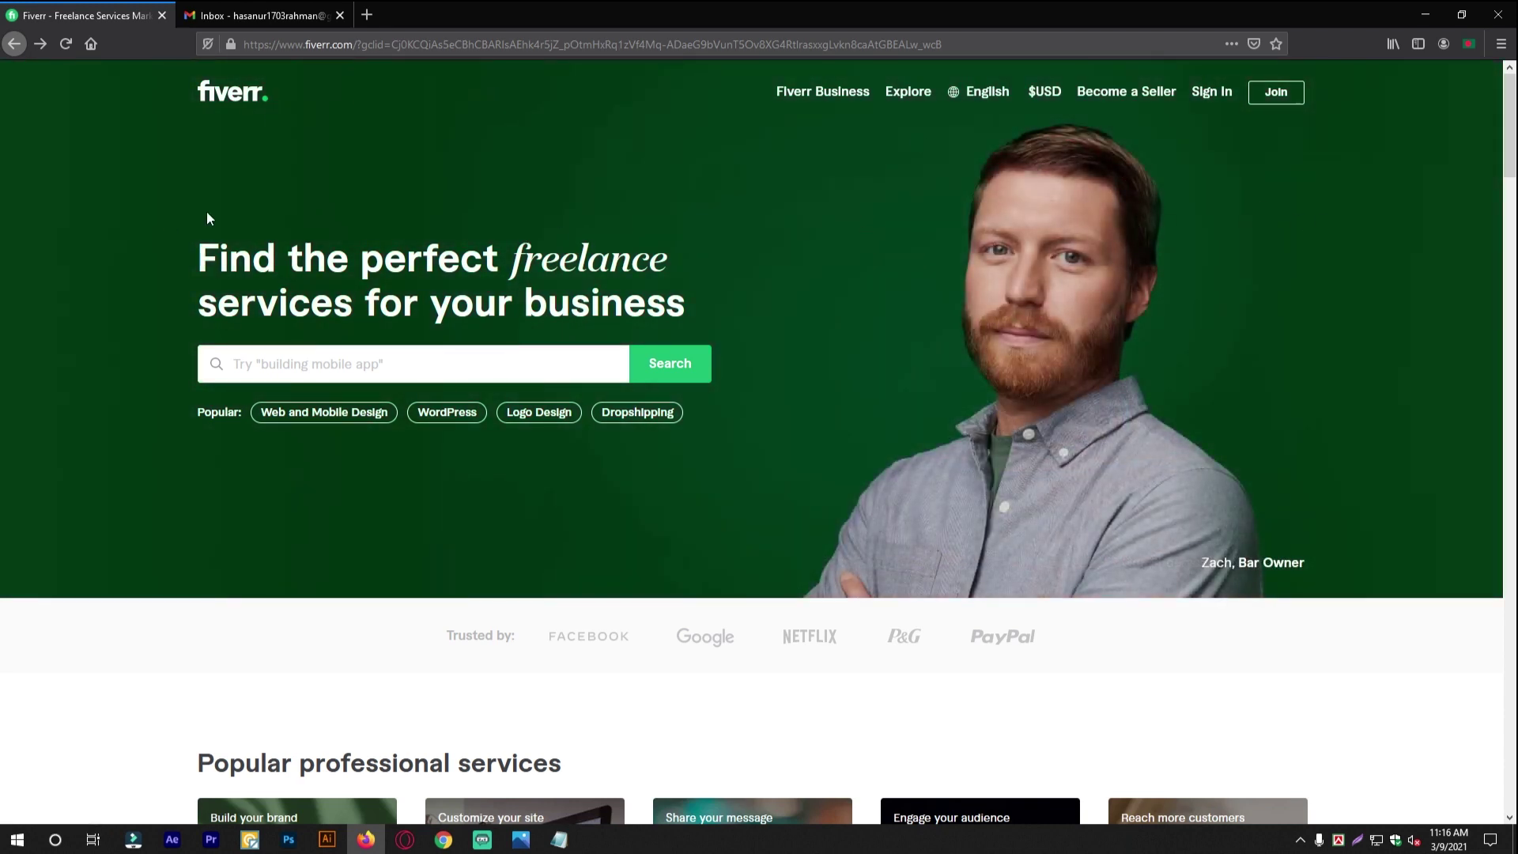
Step: Scroll down the Fiverr homepage
scroll(208, 218, "down", 7)
scroll(536, 203, "up", 7)
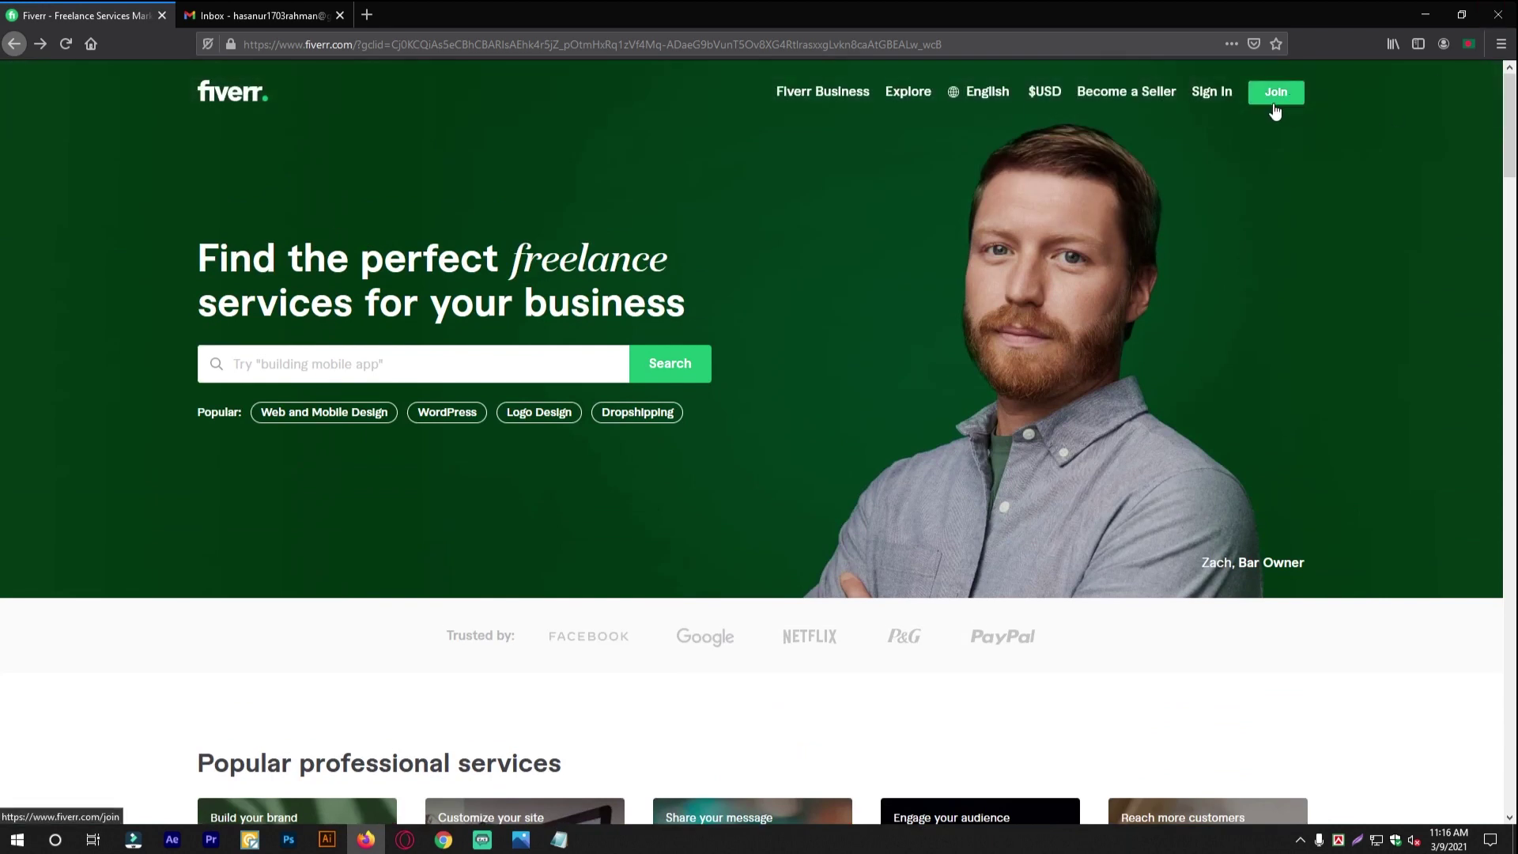
scroll(571, 257, "down", 5)
scroll(571, 258, "down", 10)
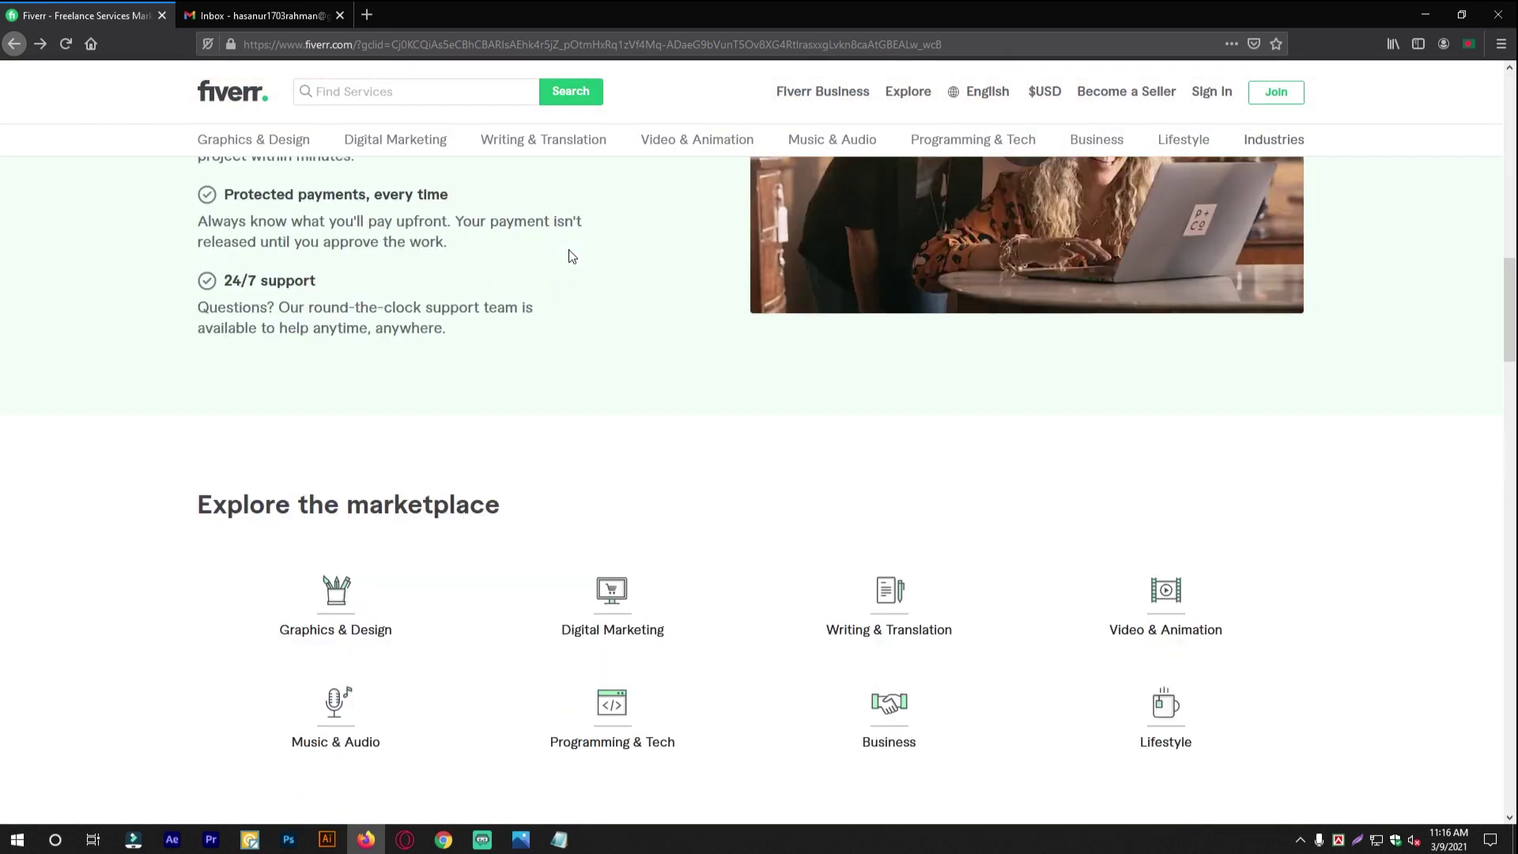
scroll(570, 256, "down", 12)
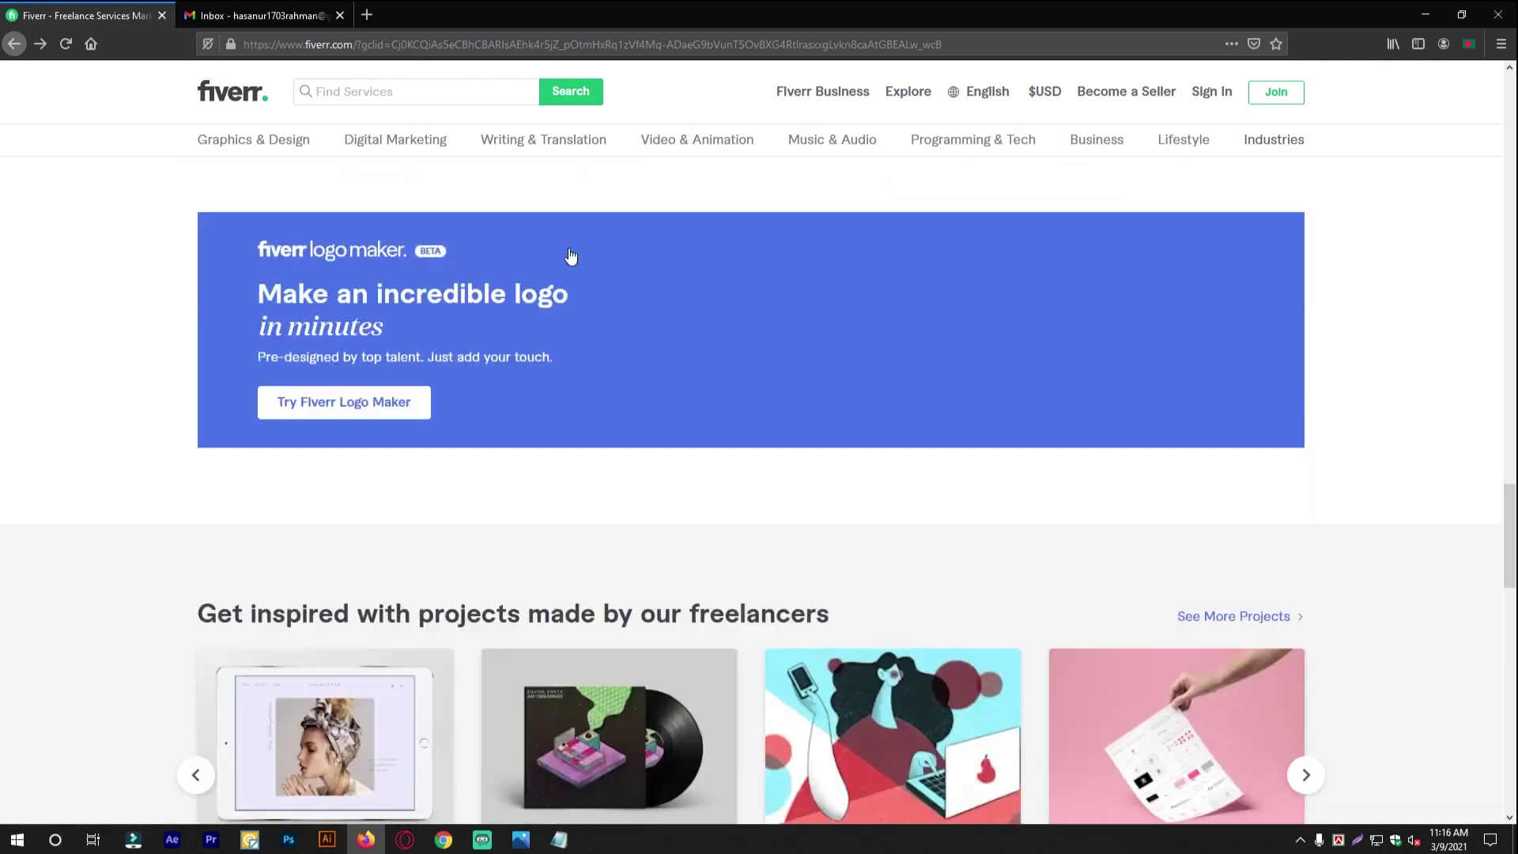
scroll(571, 256, "down", 6)
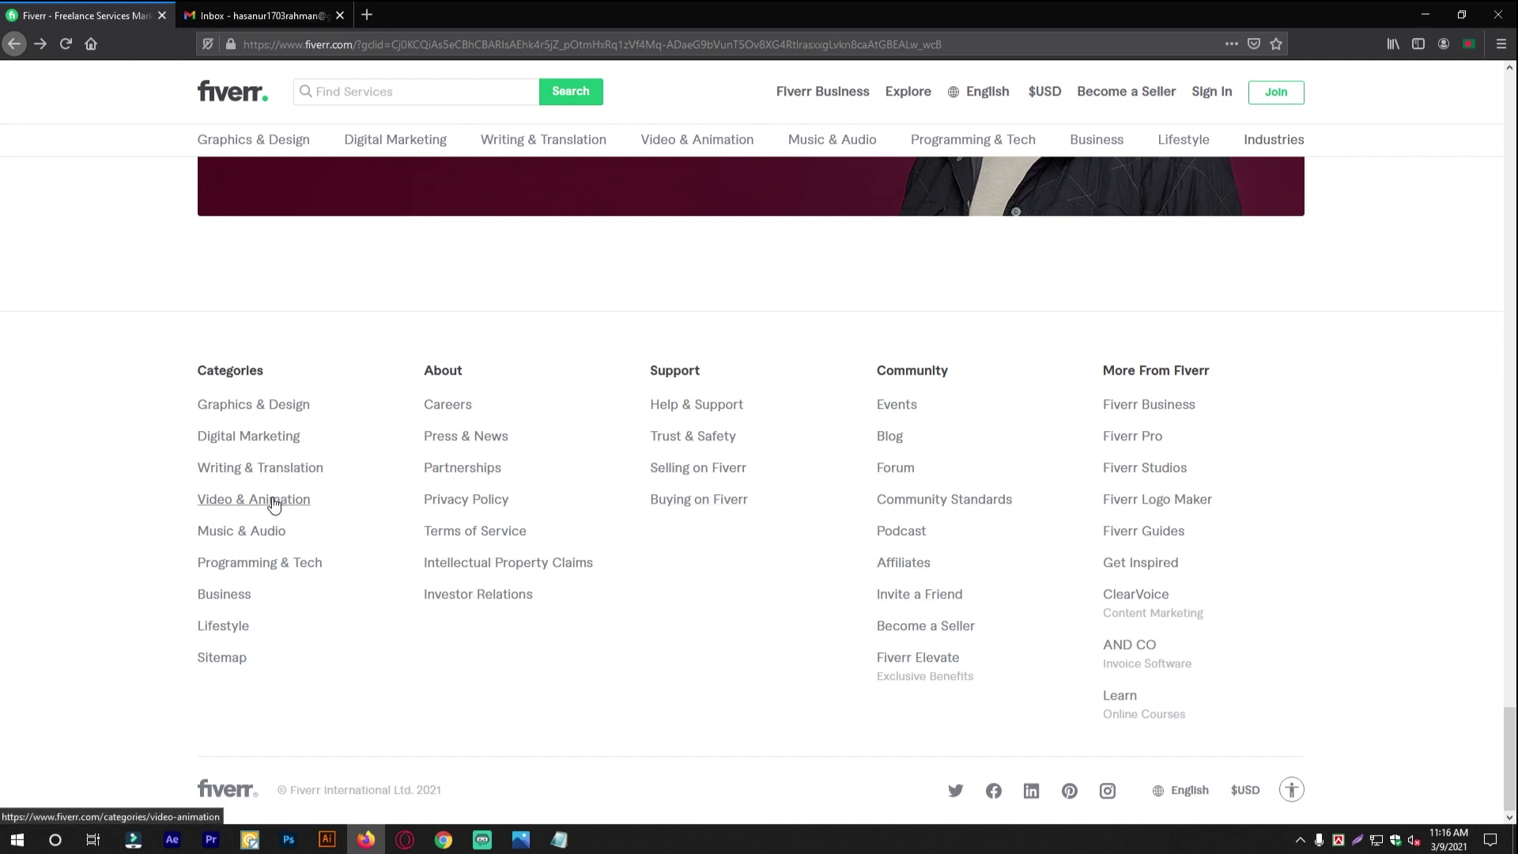
scroll(878, 532, "up", 1)
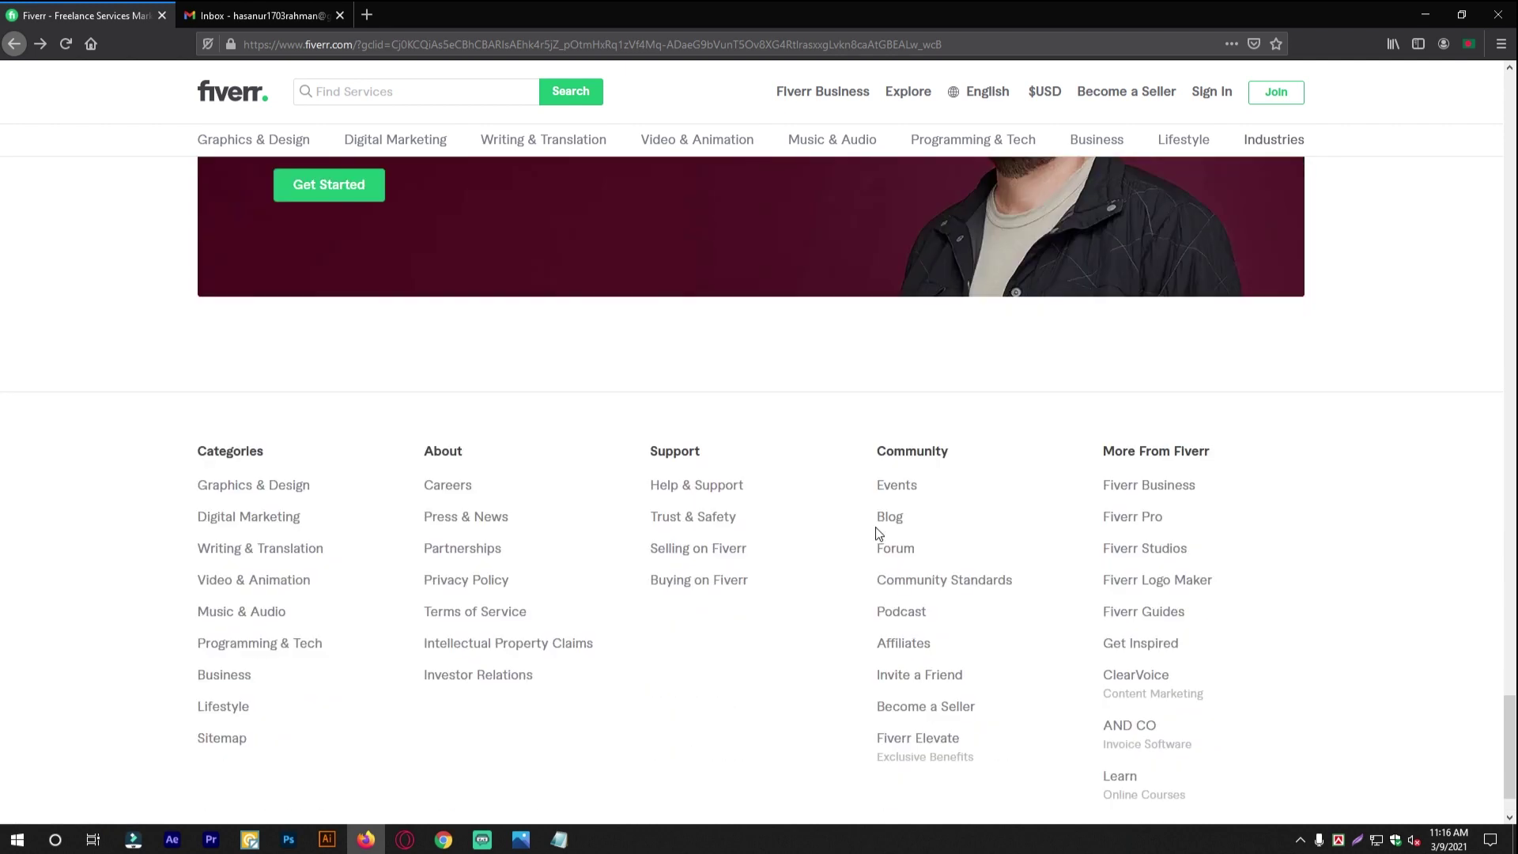
scroll(831, 514, "down", 1)
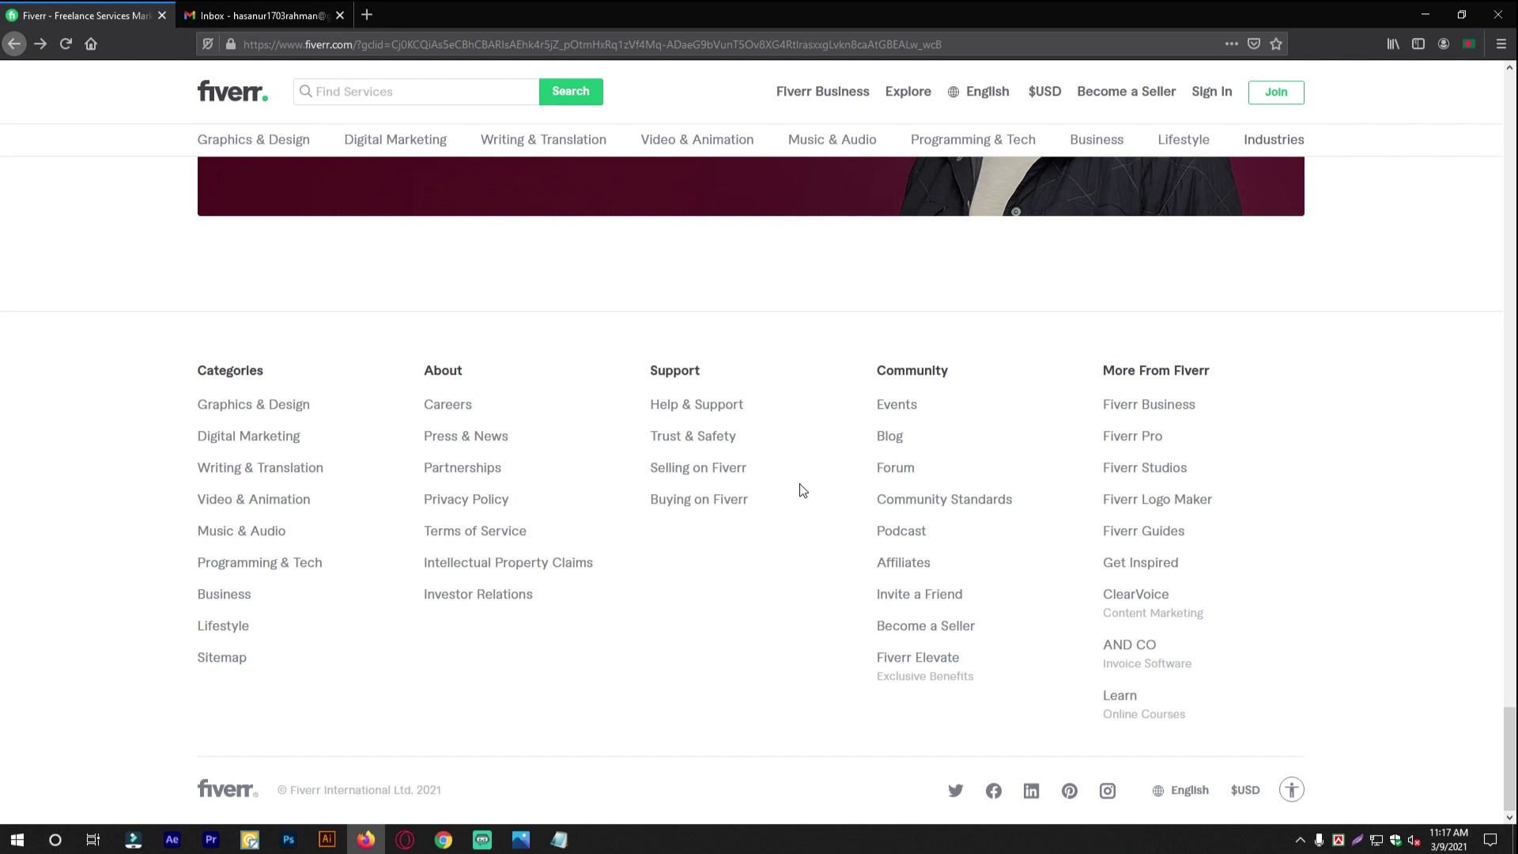
scroll(801, 491, "up", 4)
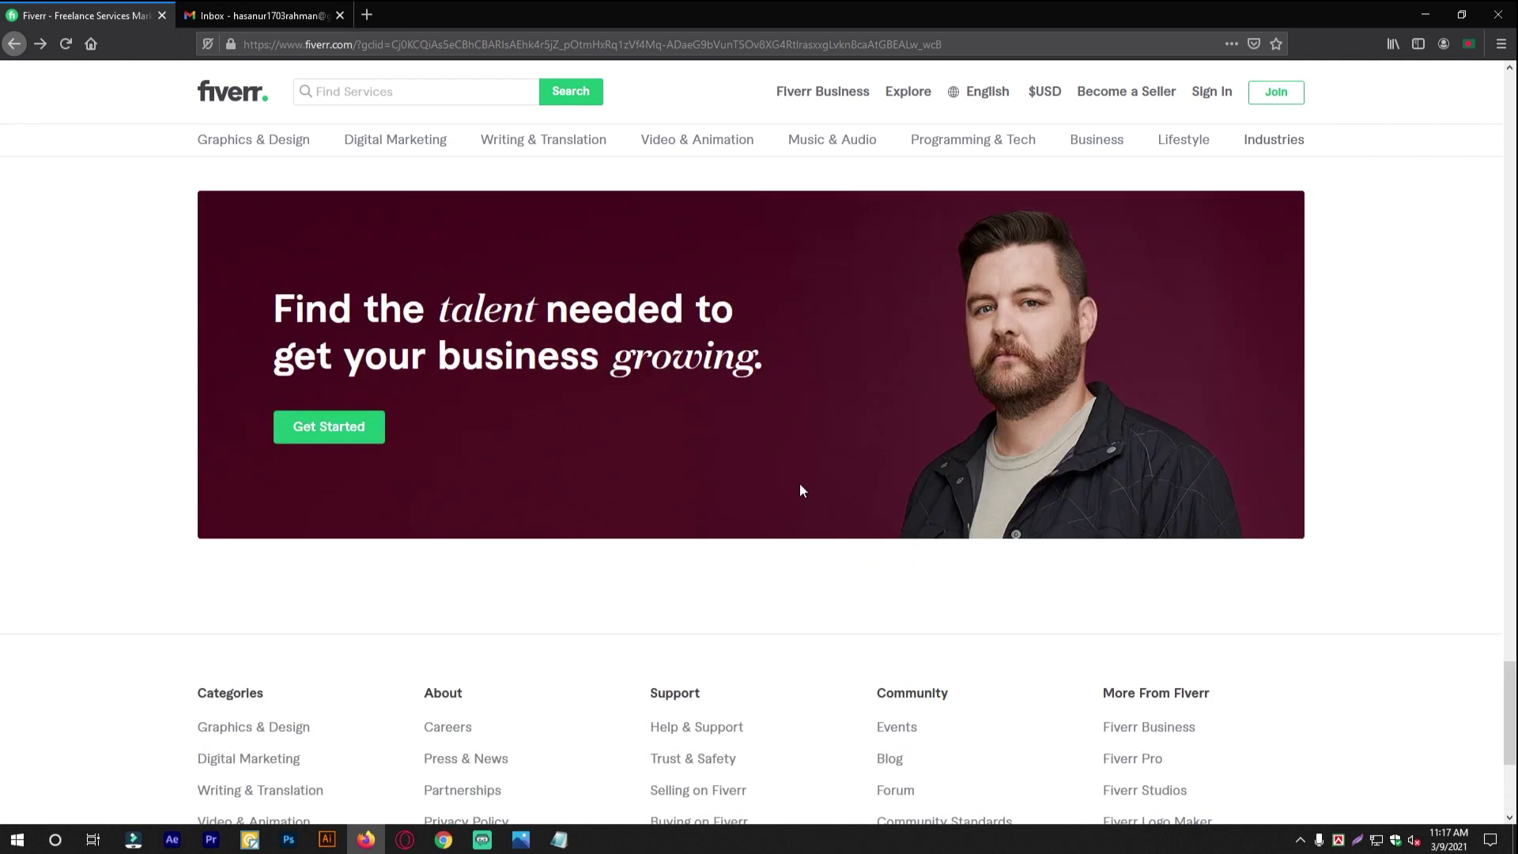
scroll(800, 482, "up", 10)
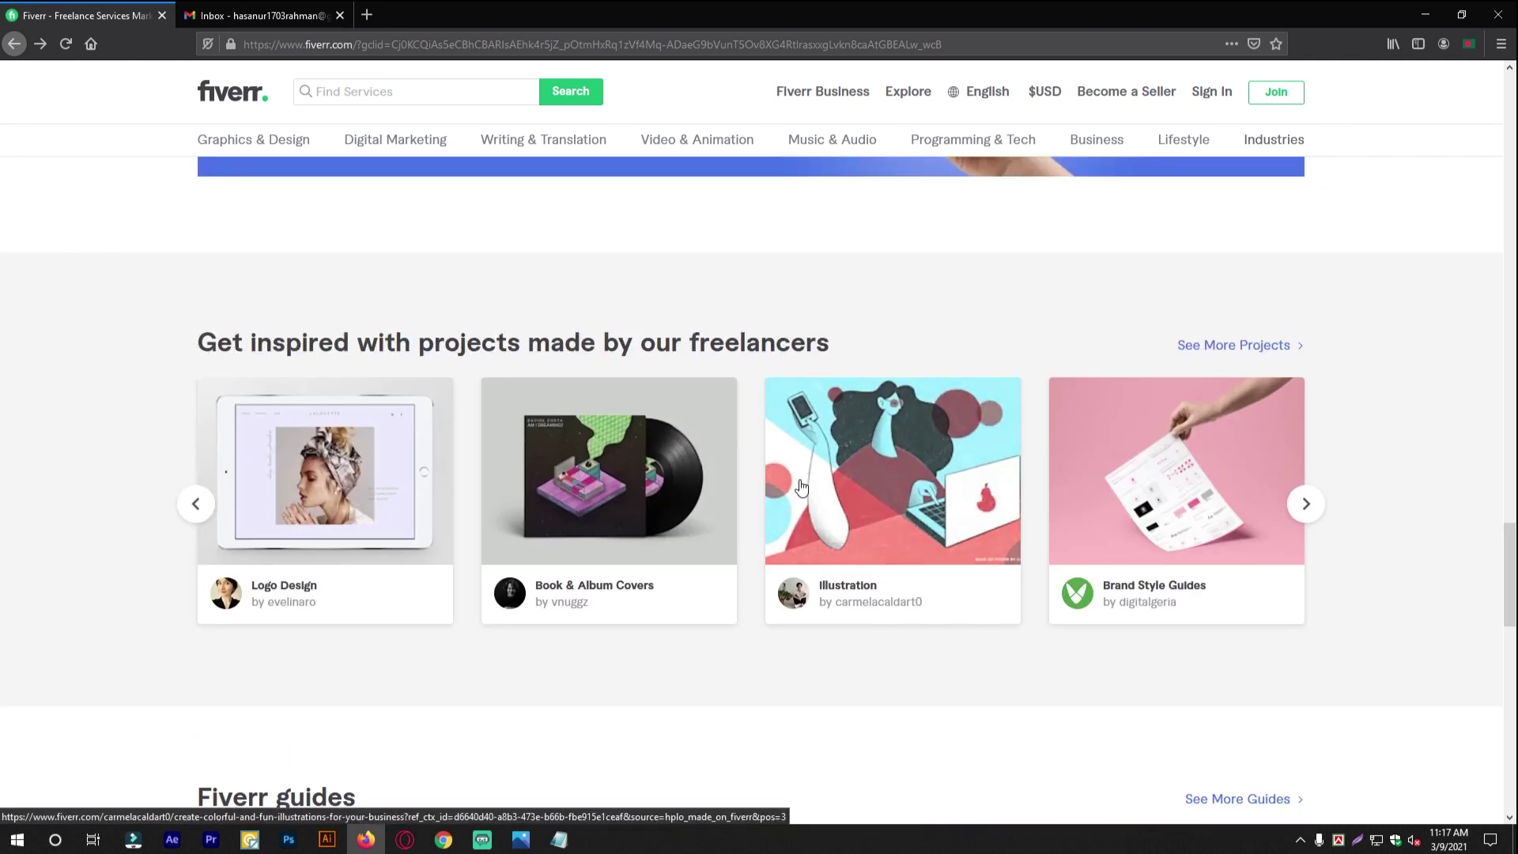
scroll(801, 486, "up", 6)
scroll(803, 486, "up", 4)
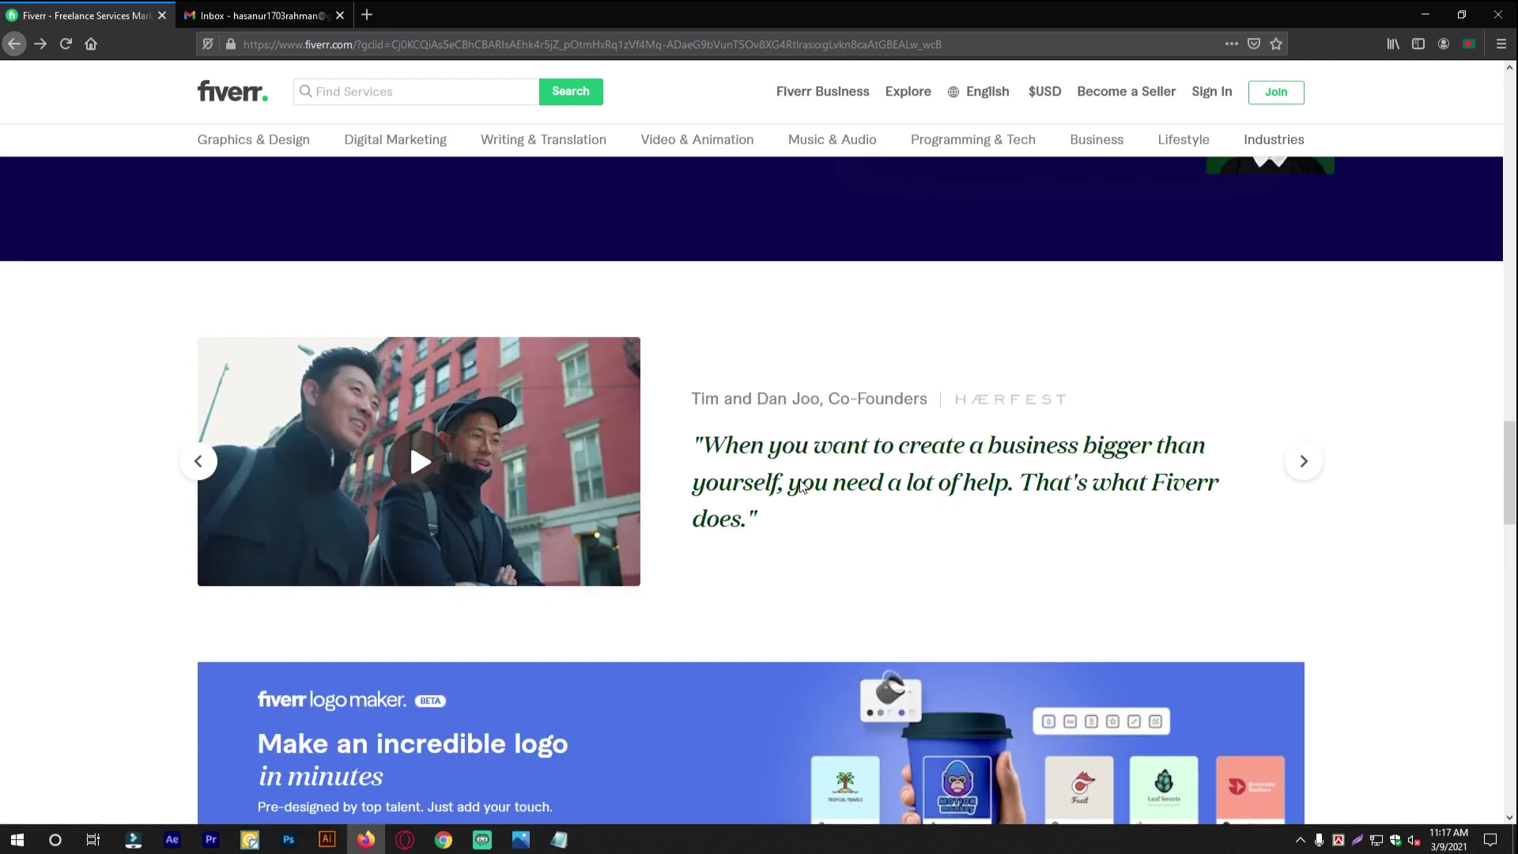
scroll(800, 484, "up", 5)
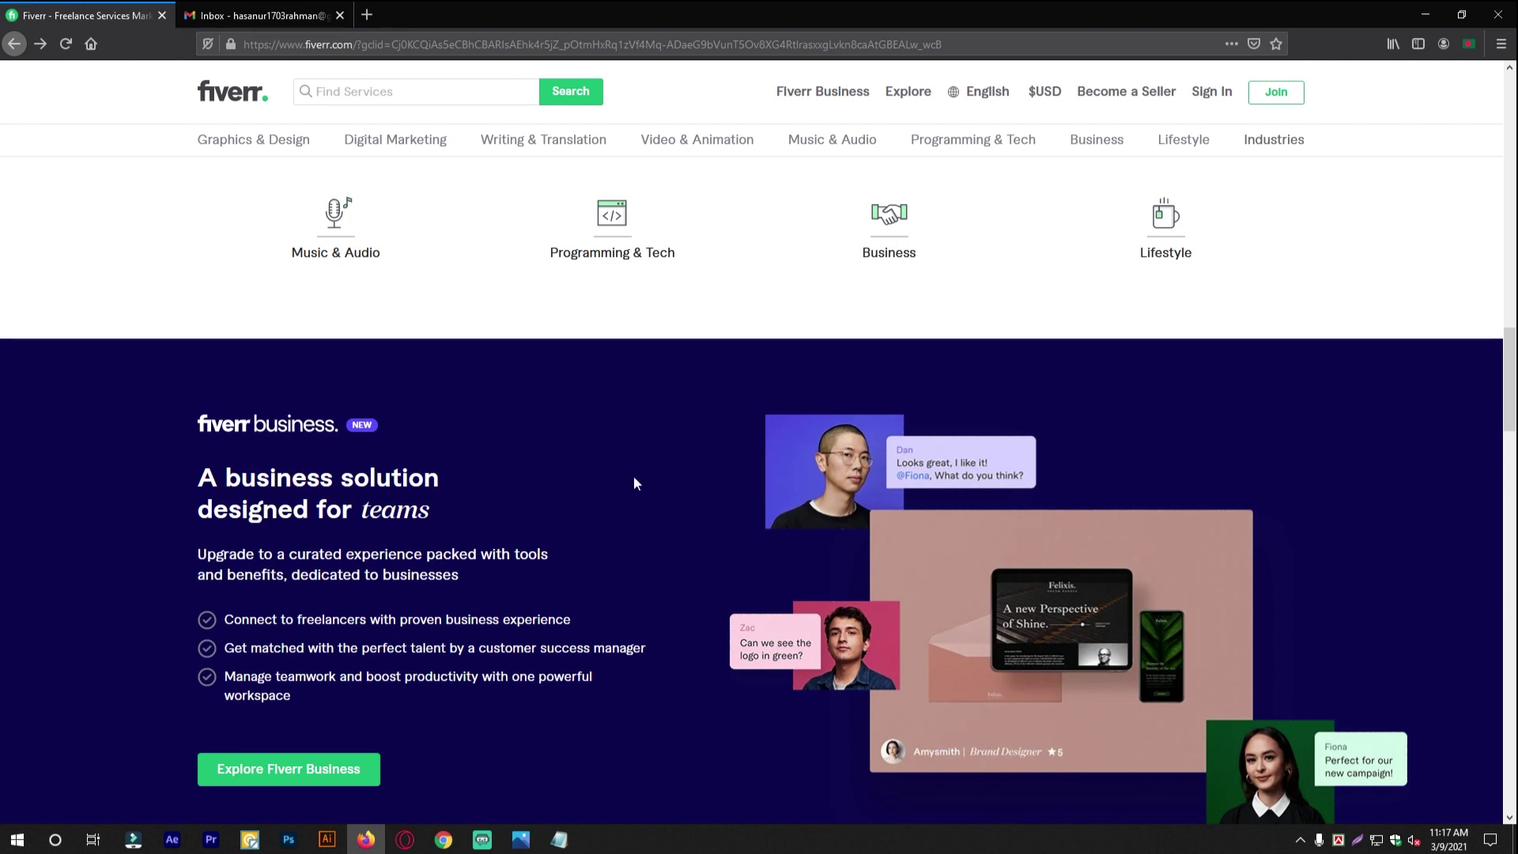
scroll(633, 484, "up", 4)
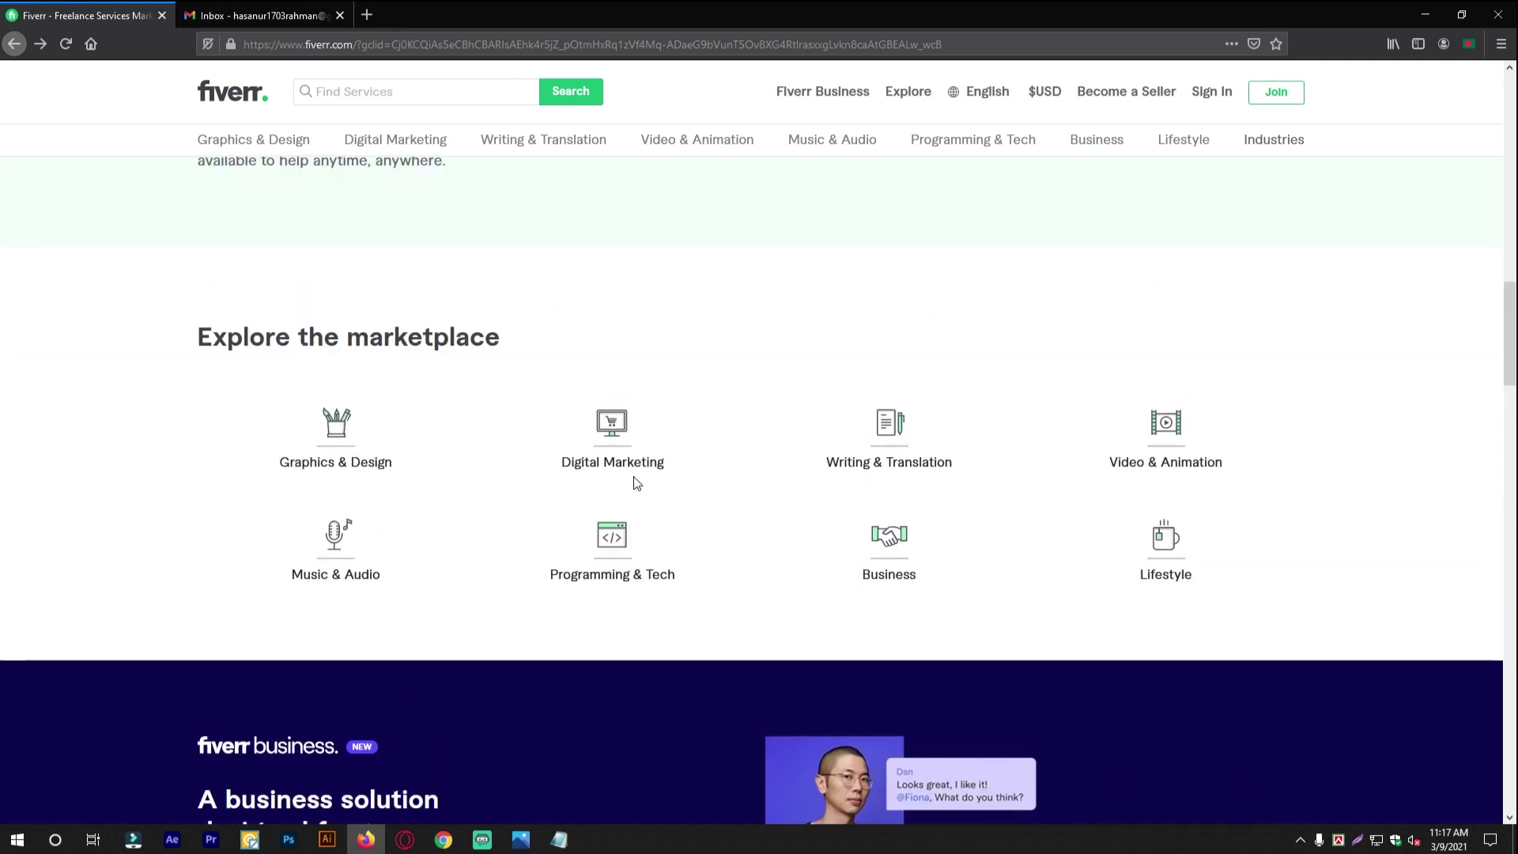
scroll(1062, 492, "up", 12)
scroll(869, 479, "up", 2)
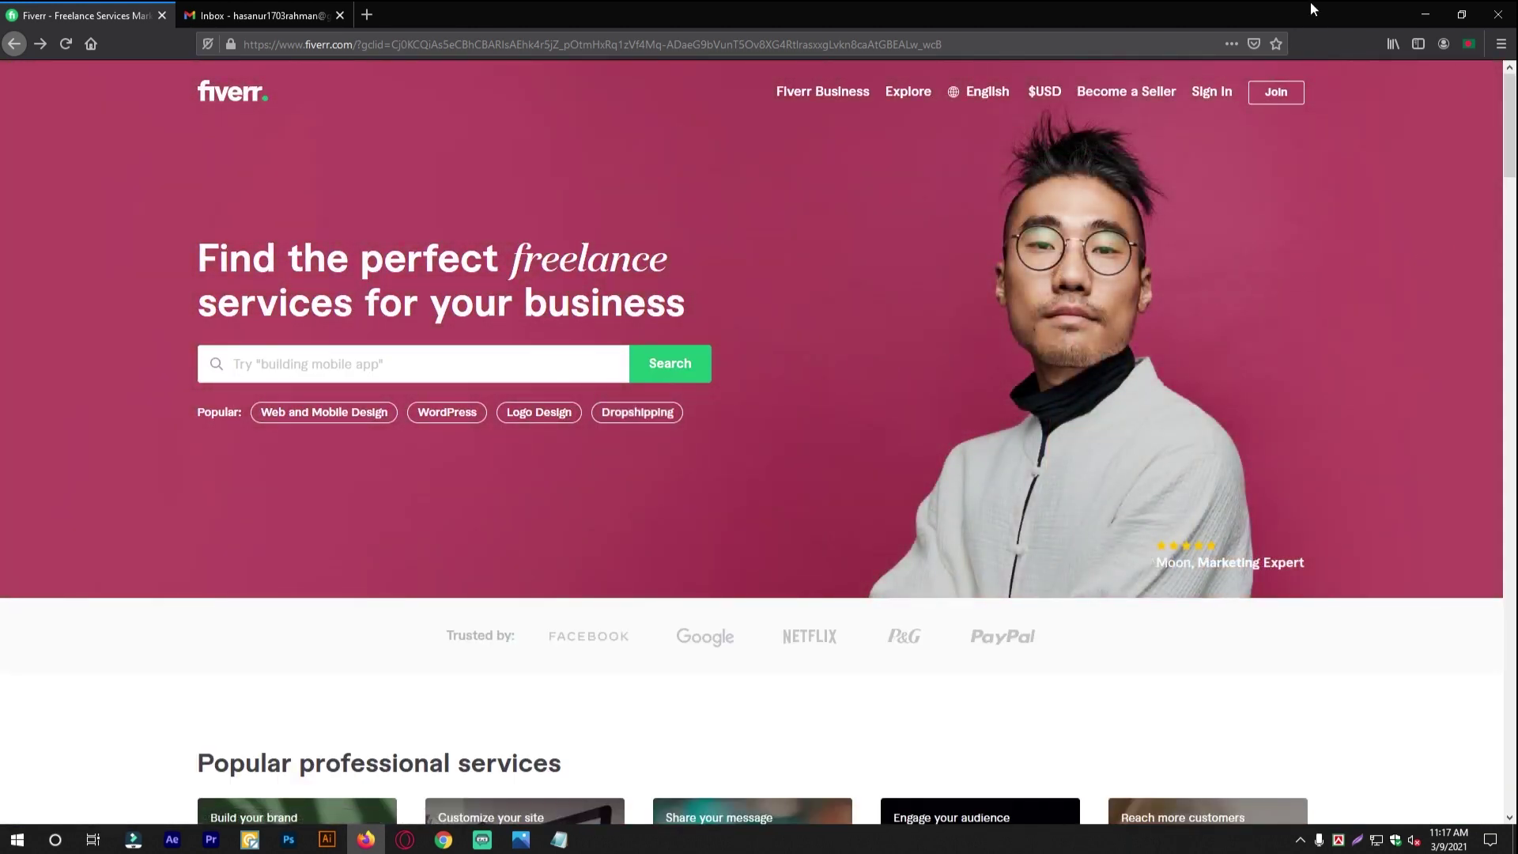
left_click(1278, 92)
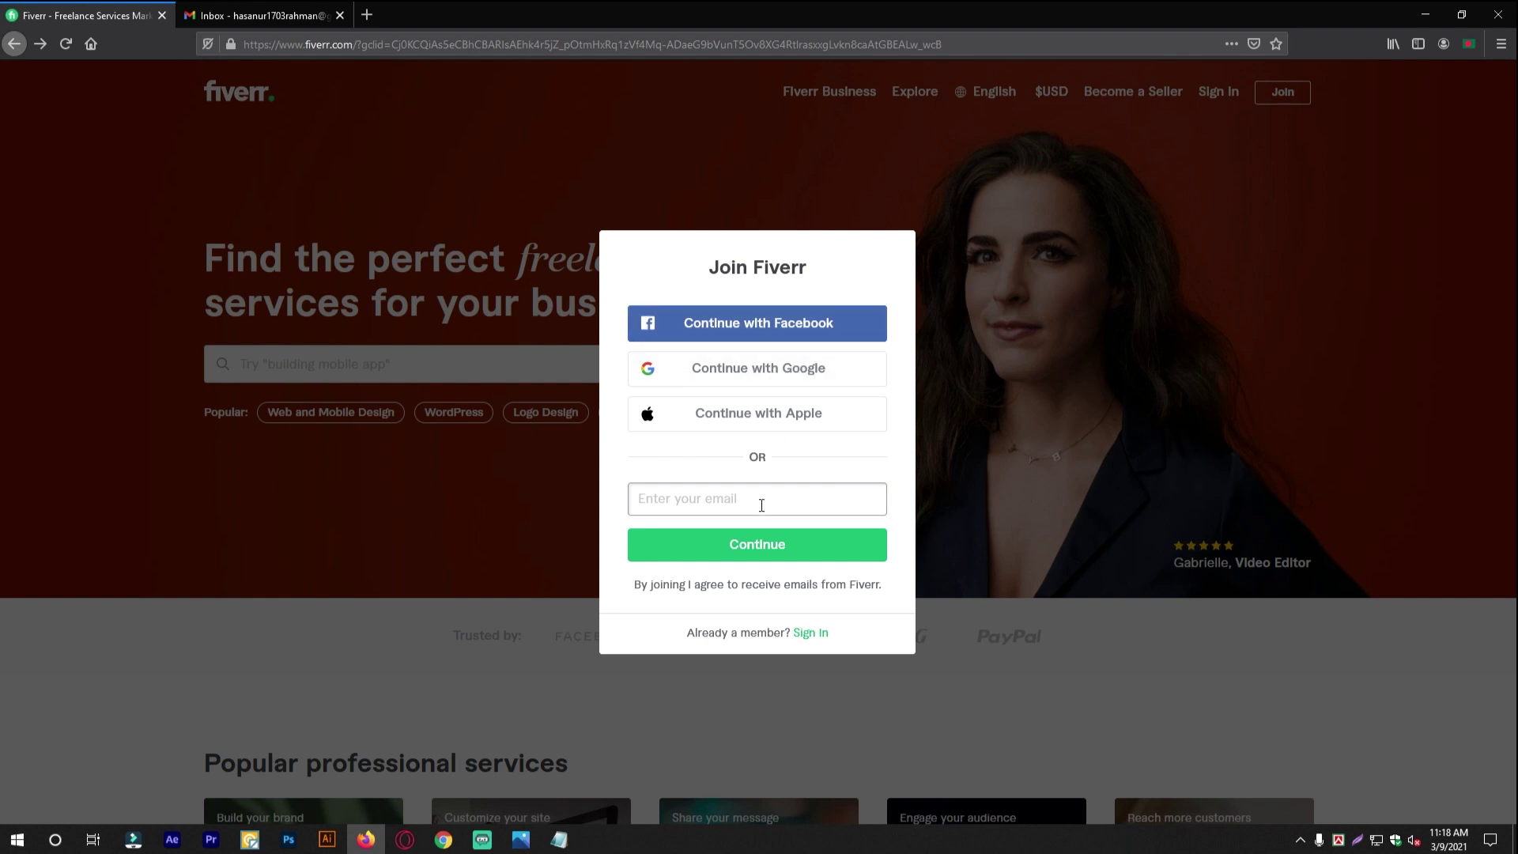
left_click(728, 496)
left_click(290, 19)
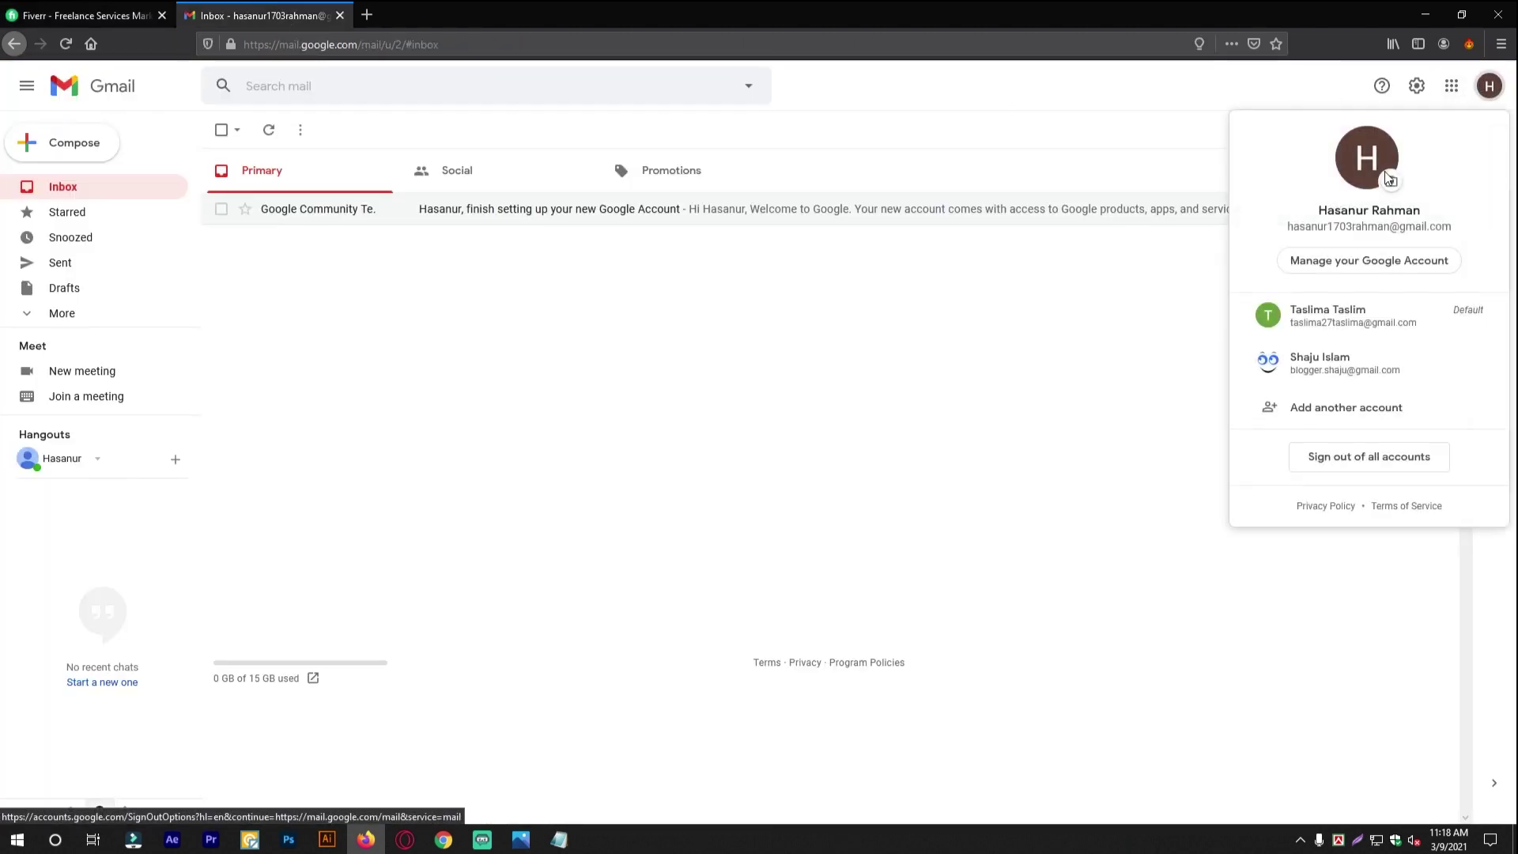
left_click(1489, 91)
left_click_drag(1288, 227, 1454, 228)
double_click(1440, 229)
triple_click(1440, 229)
key("ctrl+c")
key("ctrl+Page_Up")
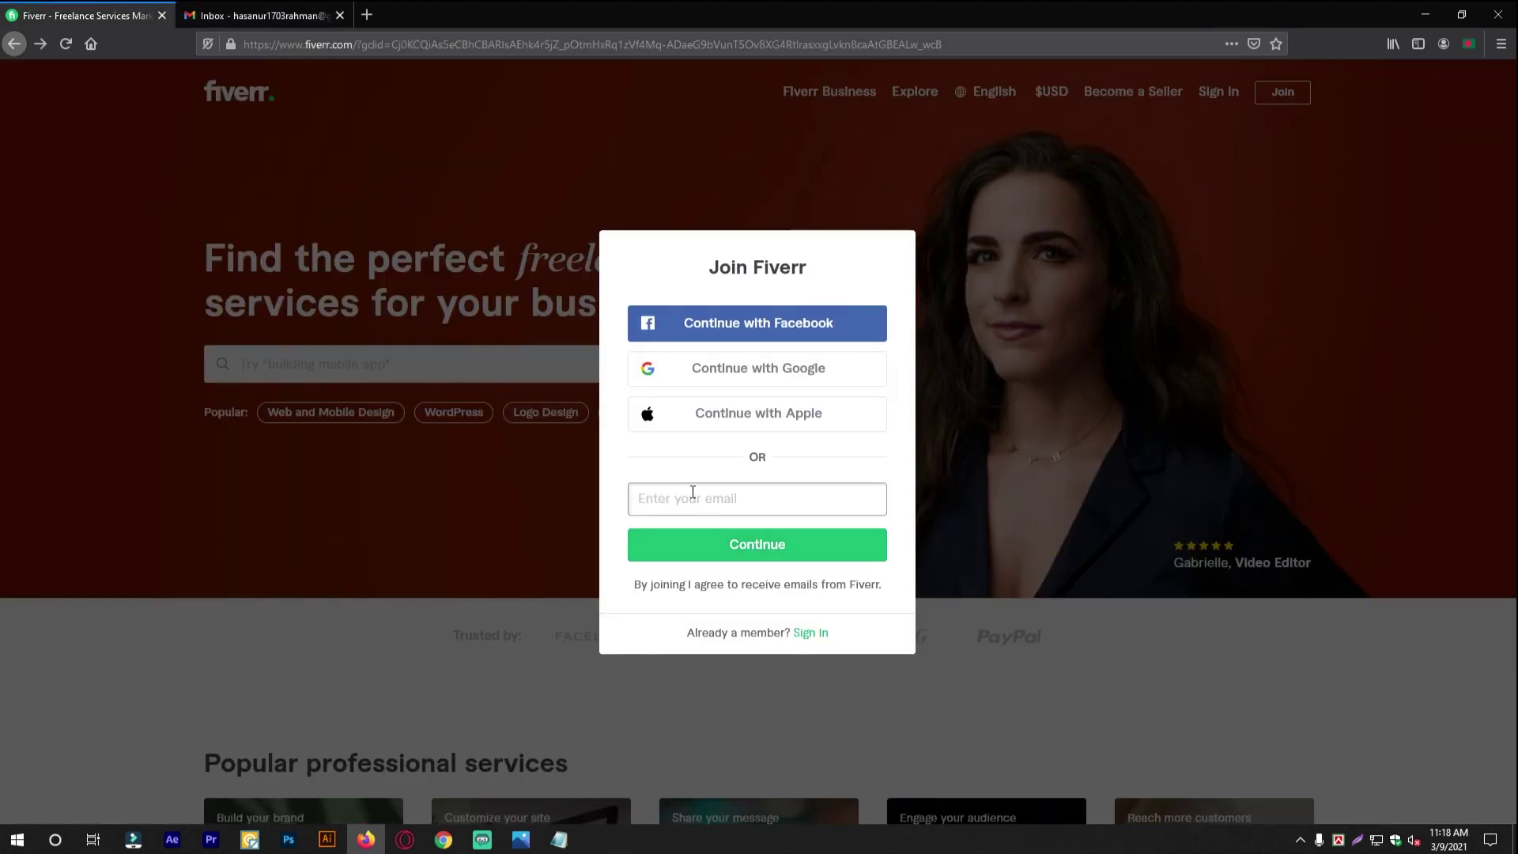
key("ctrl+v")
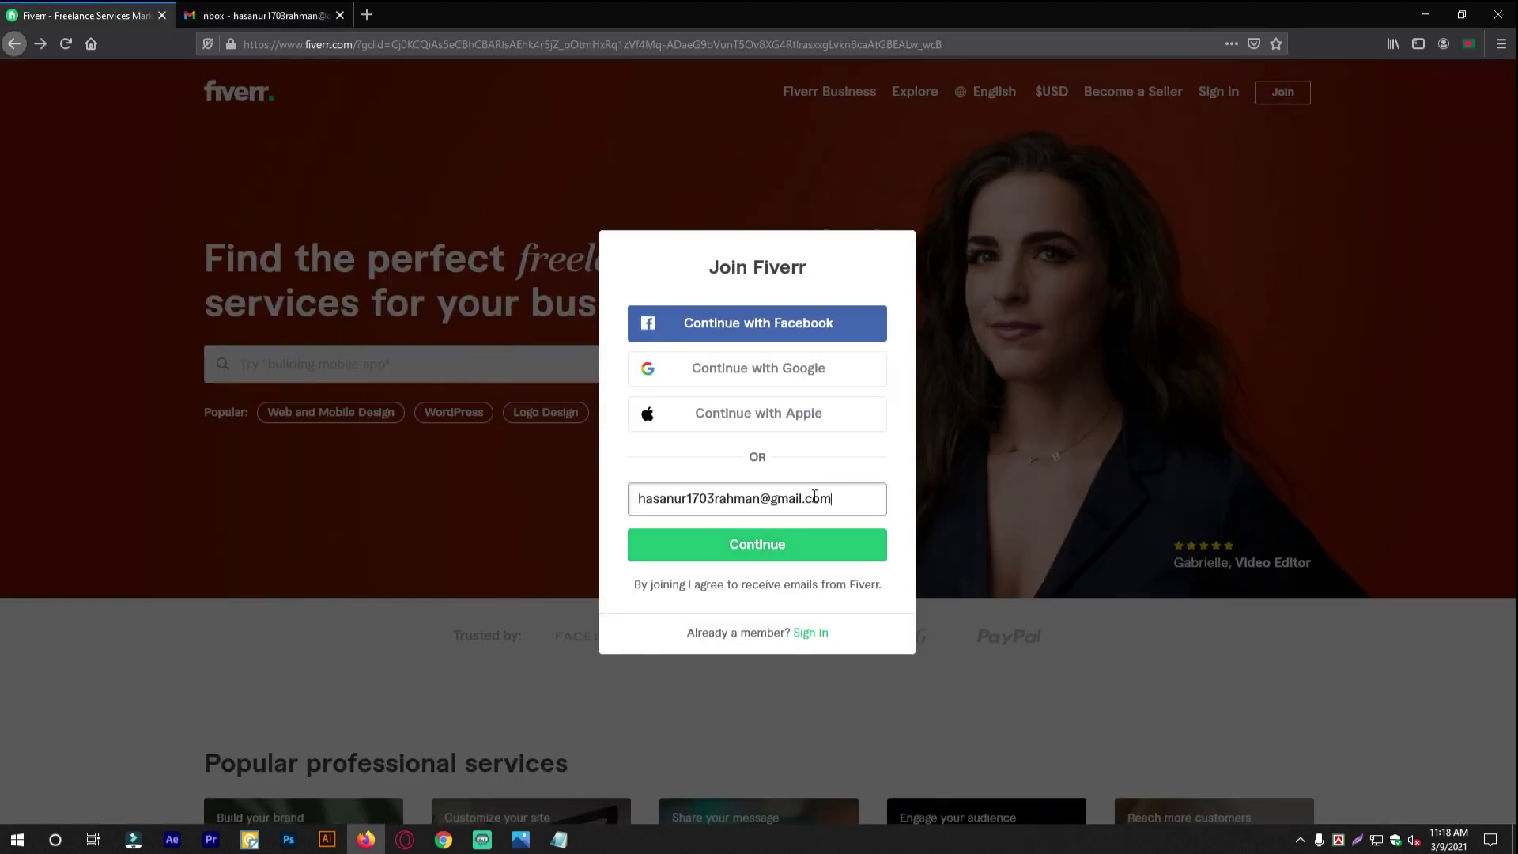
left_click(772, 544)
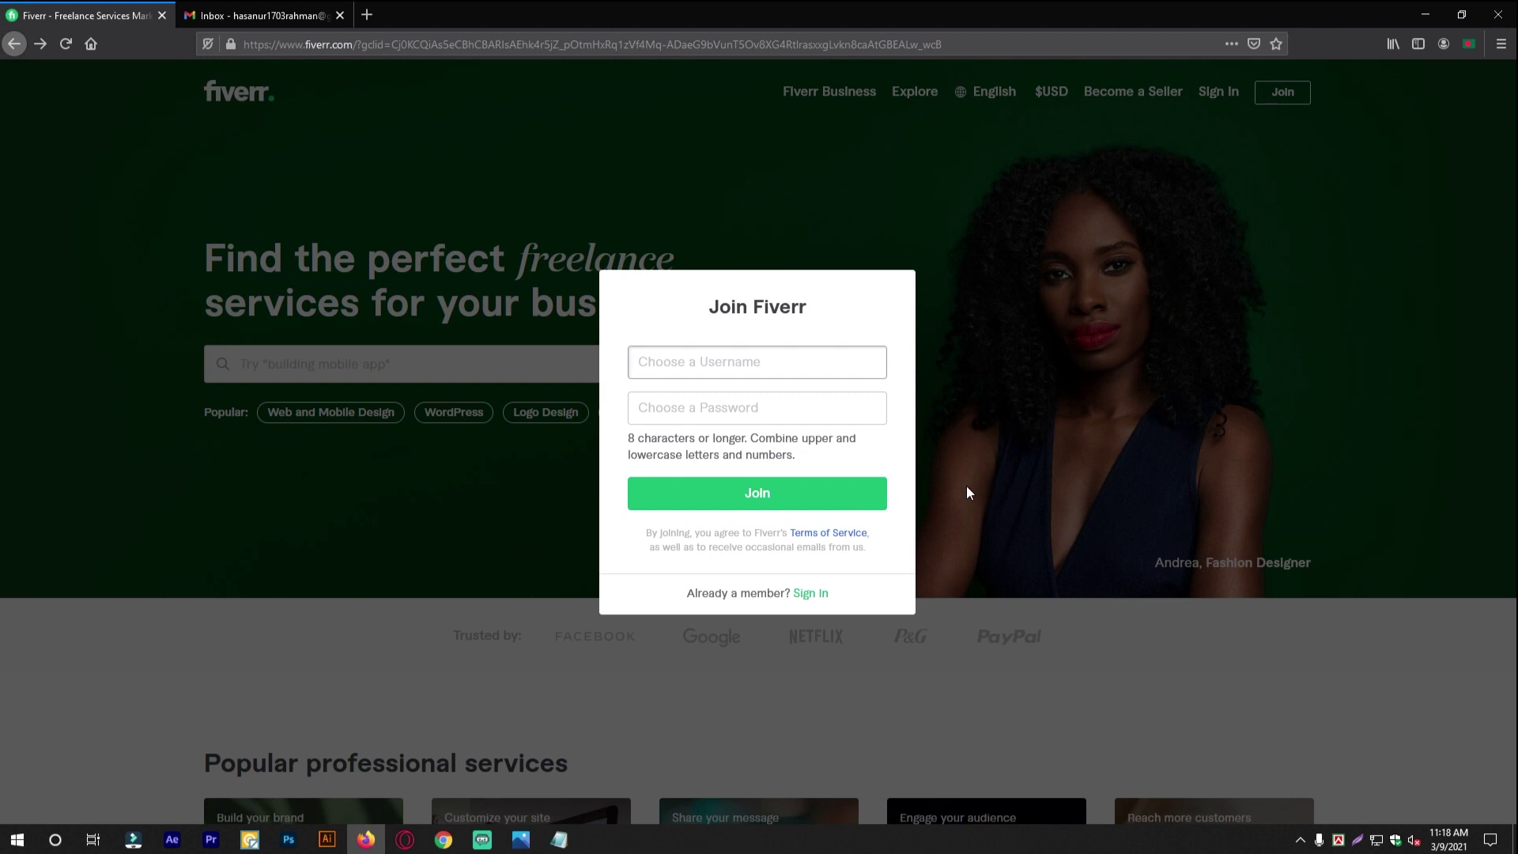
Step: Enter and adjust a username in the Choose a Username field
left_click(696, 365)
left_click(738, 404)
left_click(780, 383)
left_click(725, 363)
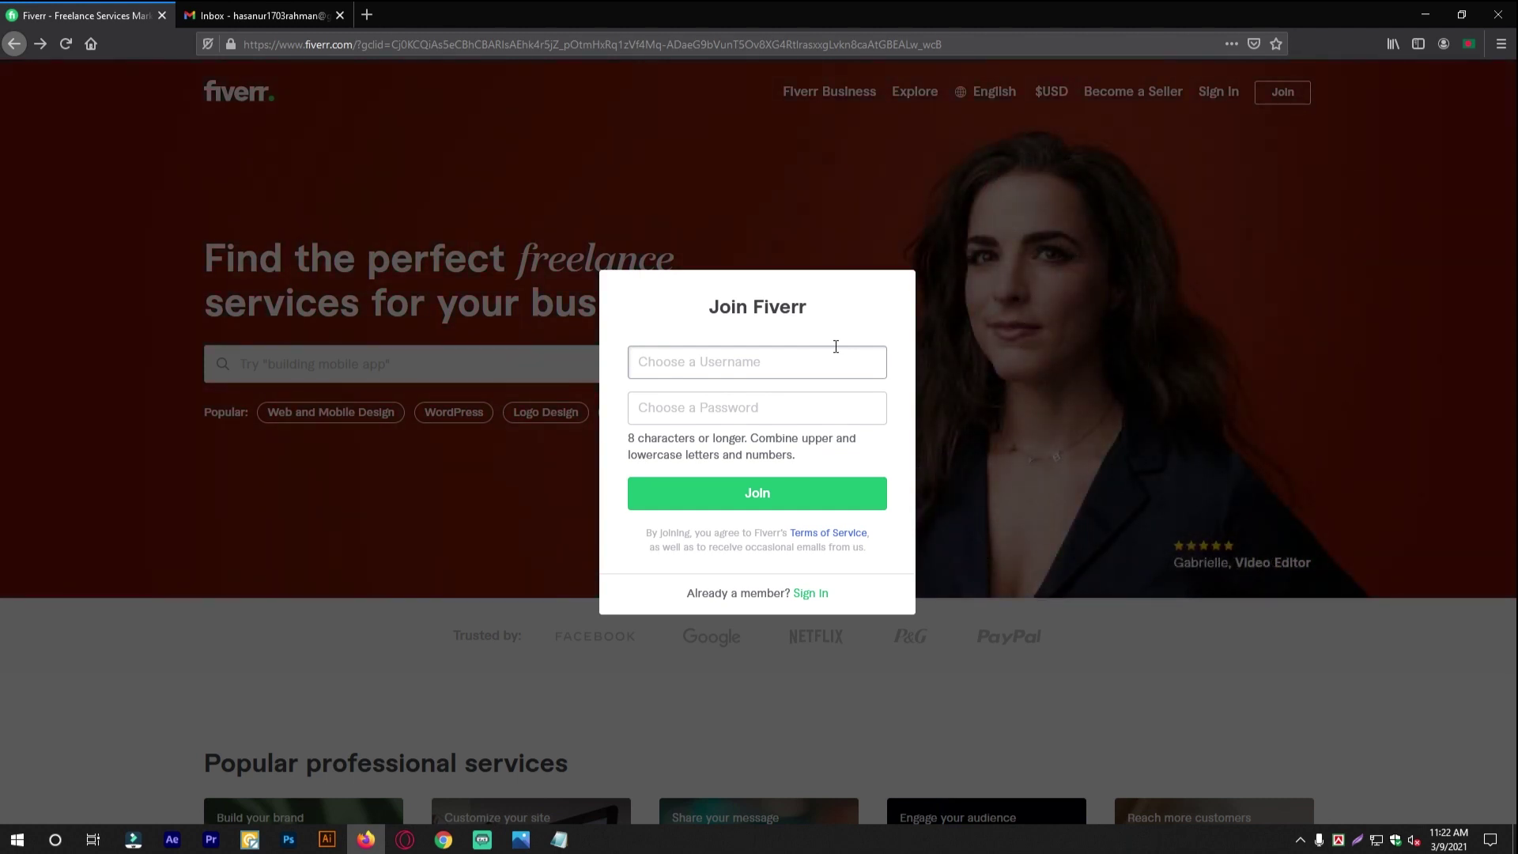
type("Hasanur")
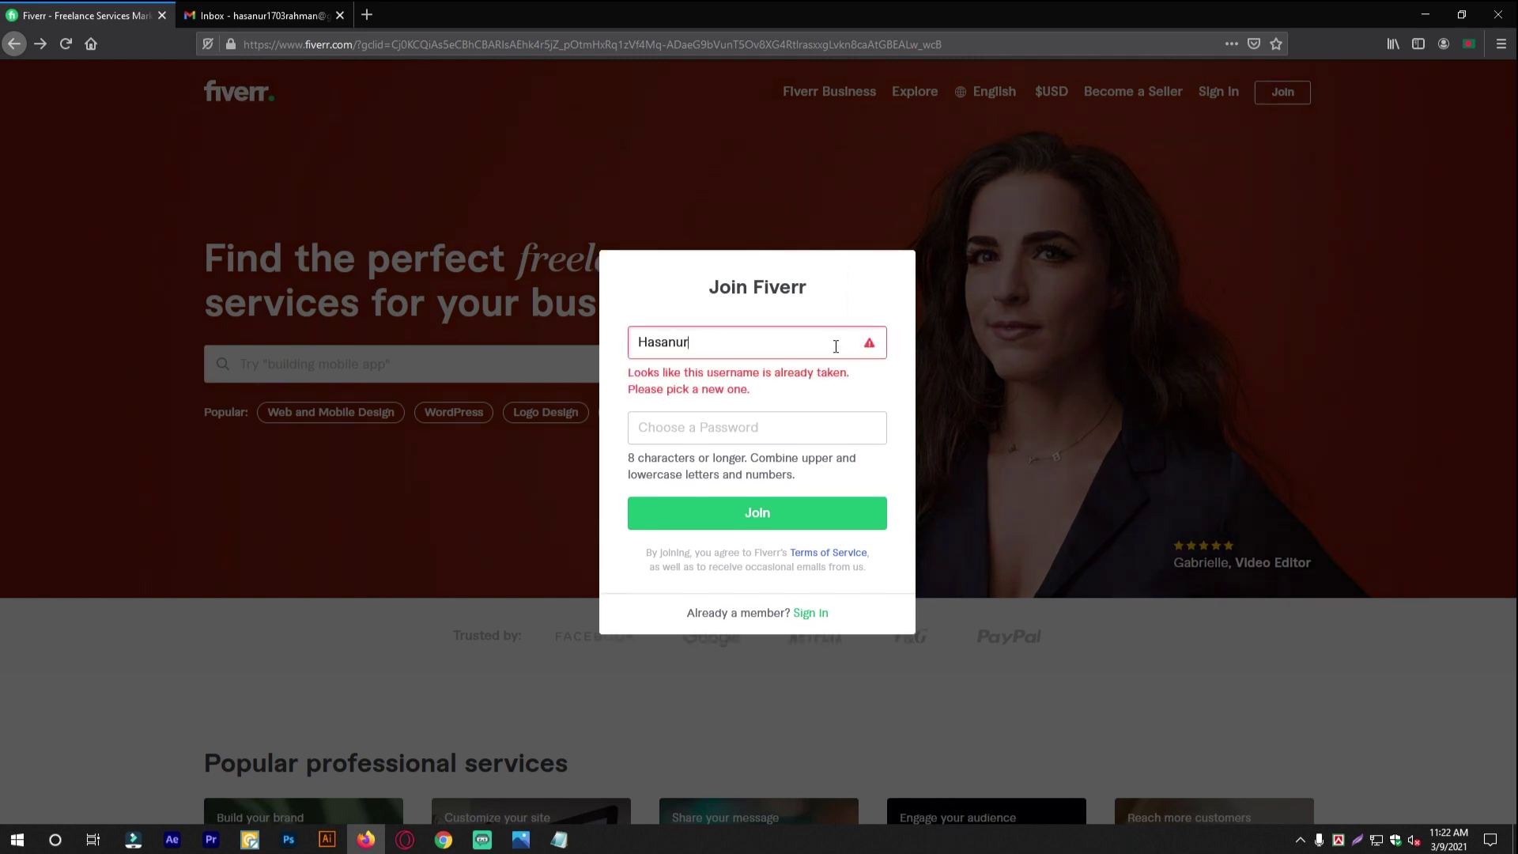
type("_Creatio")
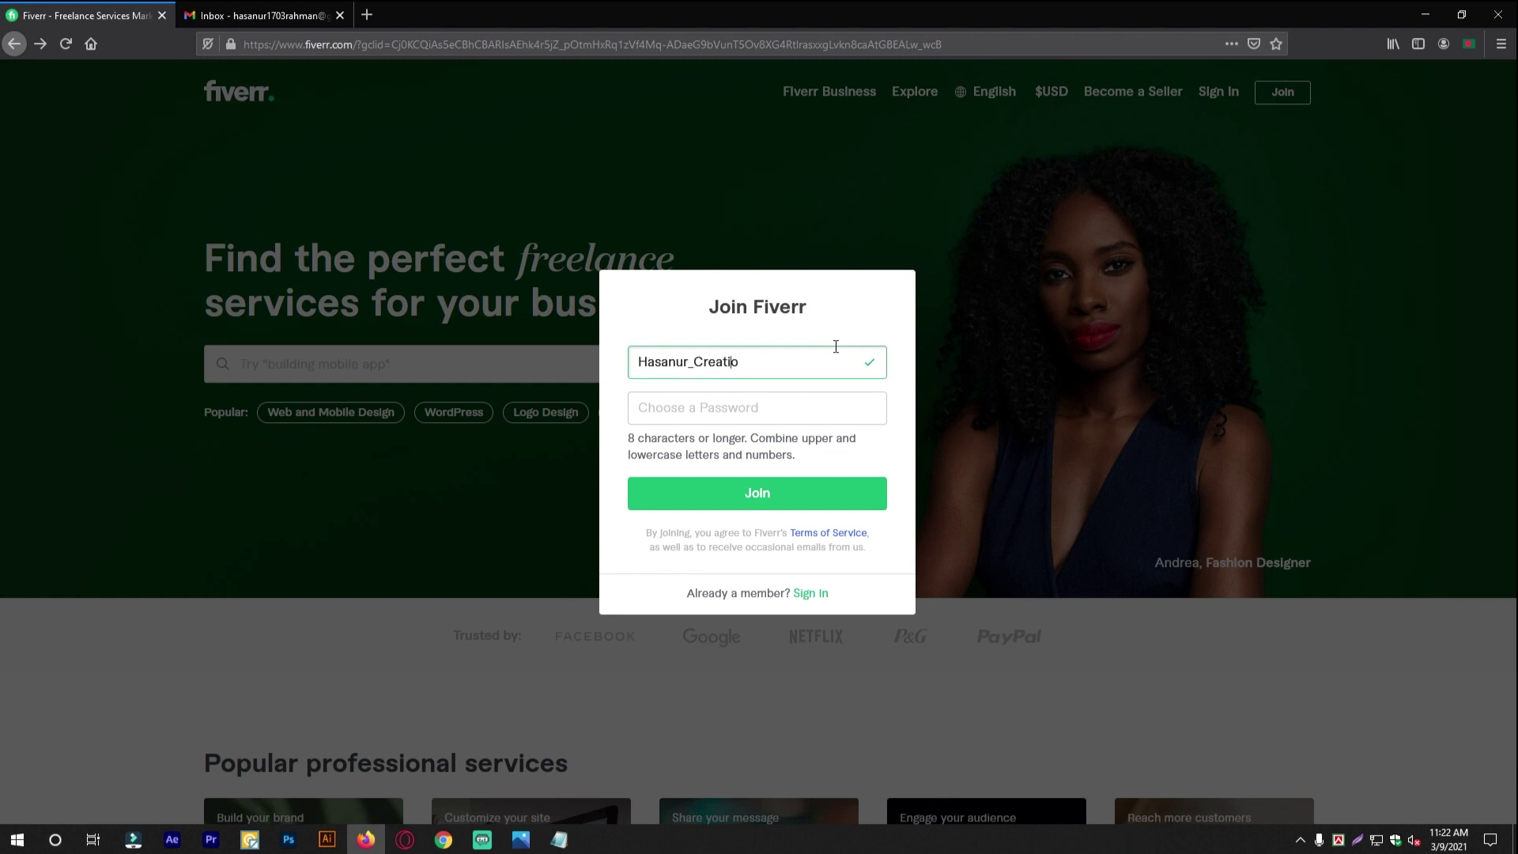
key("BackSpace")
type("s")
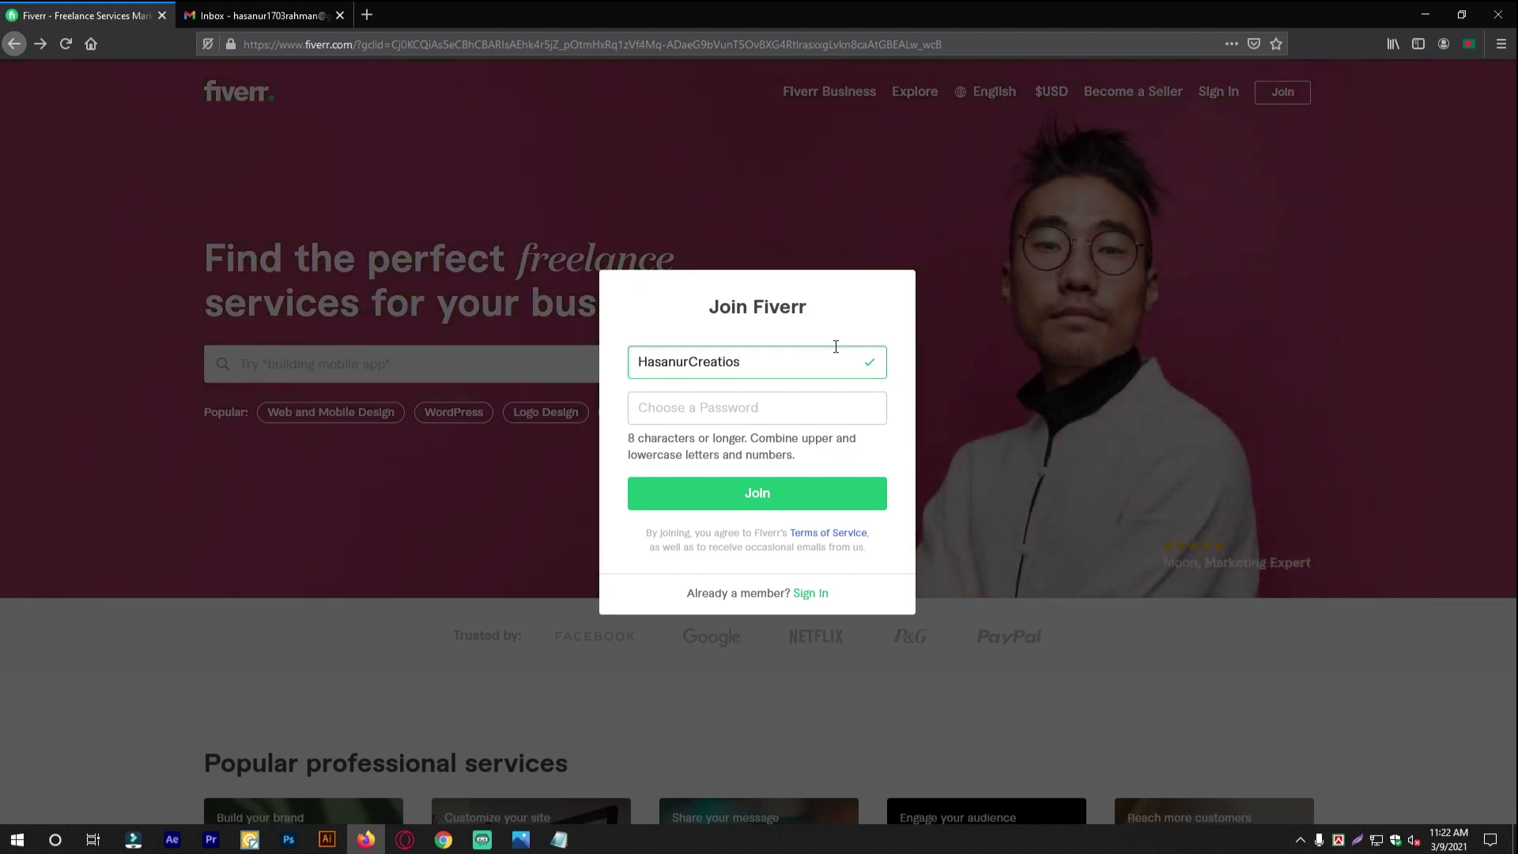
left_click(774, 409)
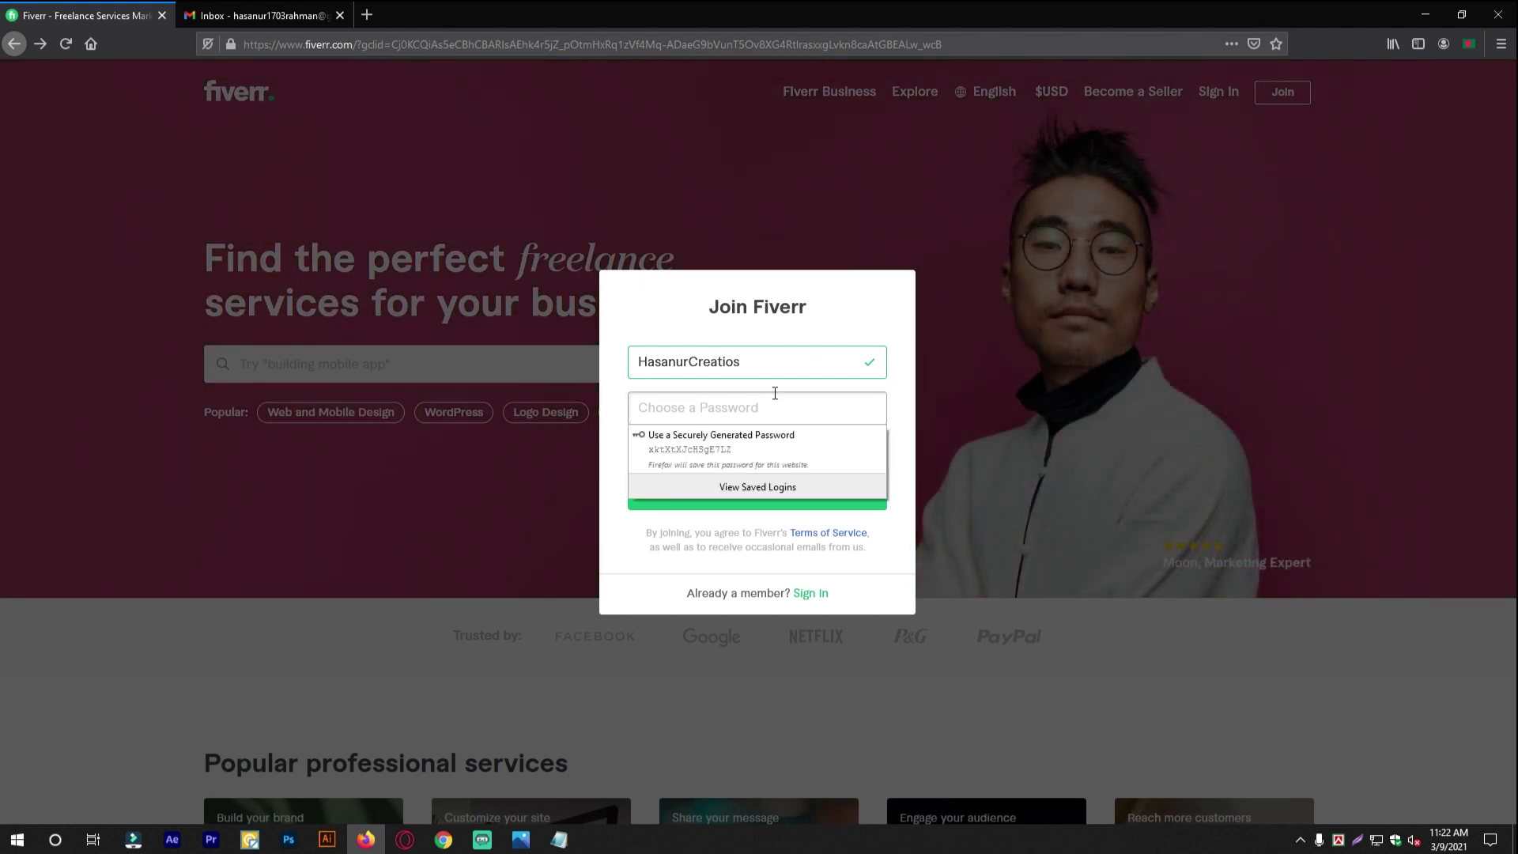
left_click(767, 360)
key("BackSpace")
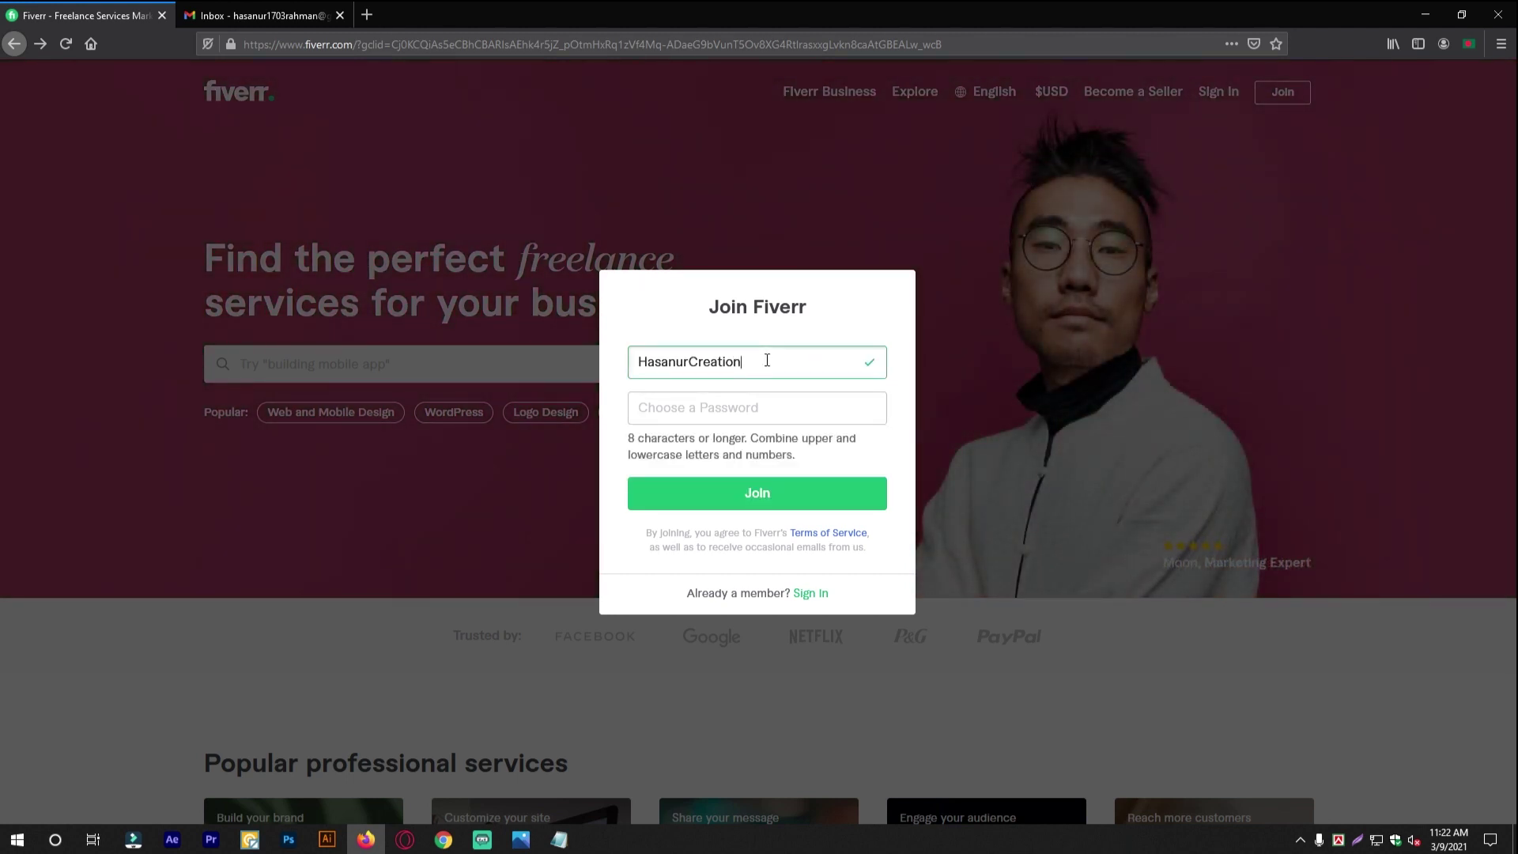
Step: Fill in the browser's securely generated password and submit the Join form
left_click(727, 410)
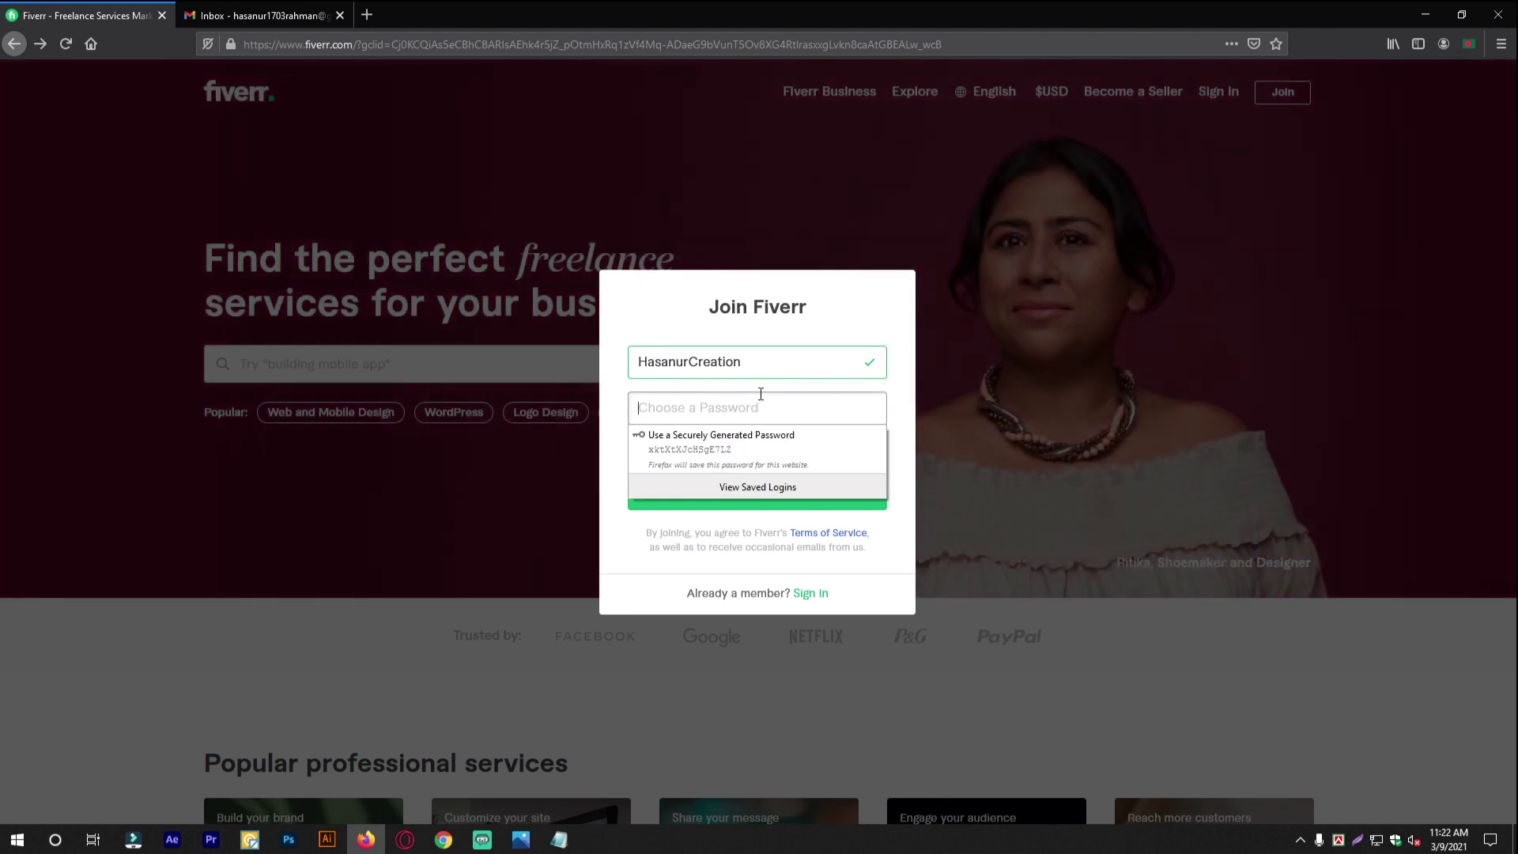
left_click(721, 438)
left_click(807, 371)
left_click(818, 408)
left_click(782, 484)
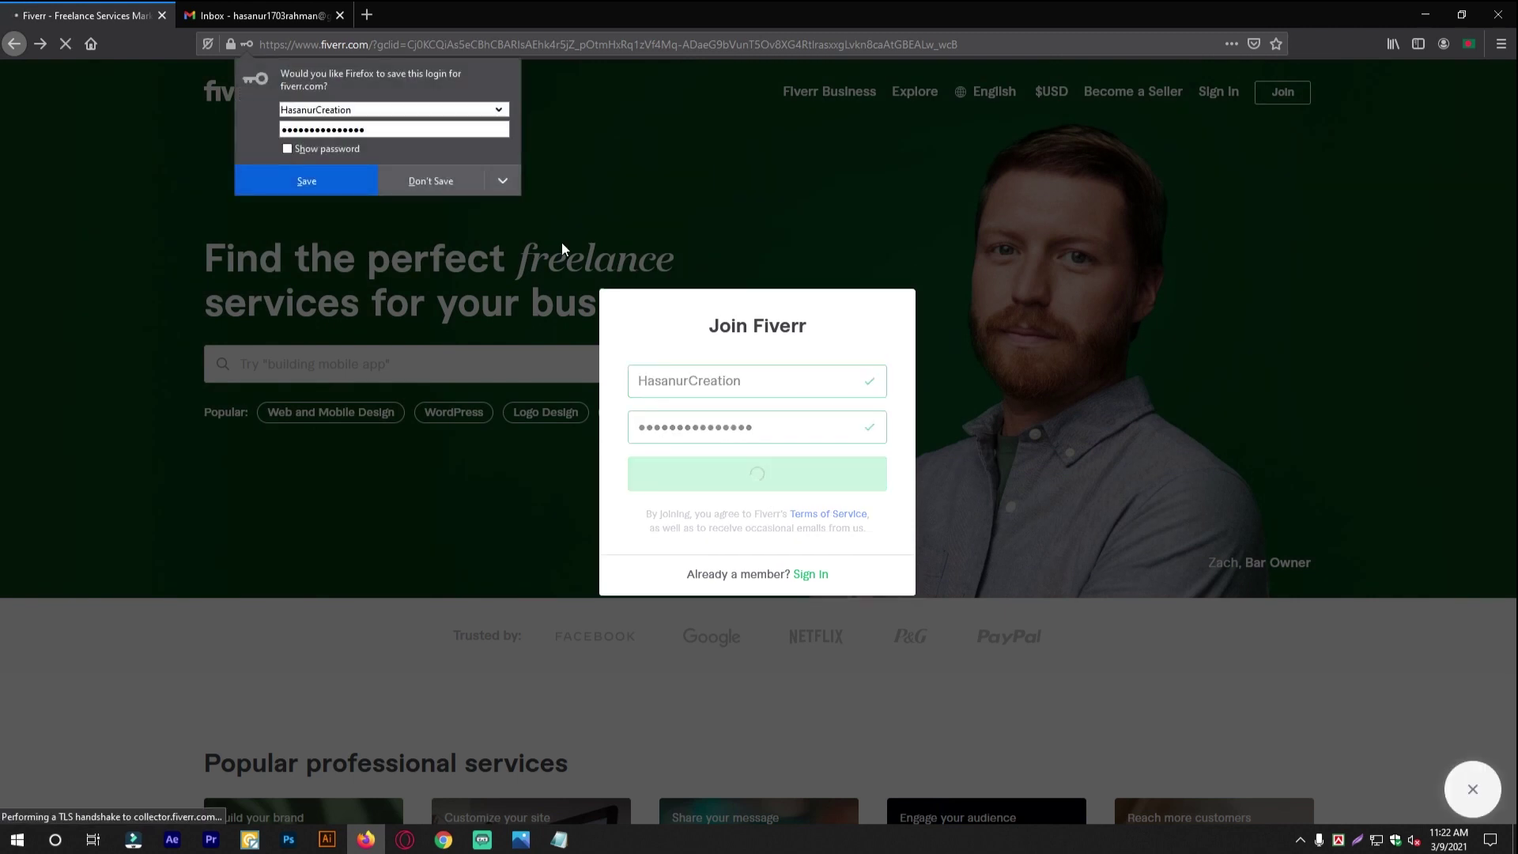
Step: Decline saving the login and open Fiverr's activation email in Gmail
left_click(447, 182)
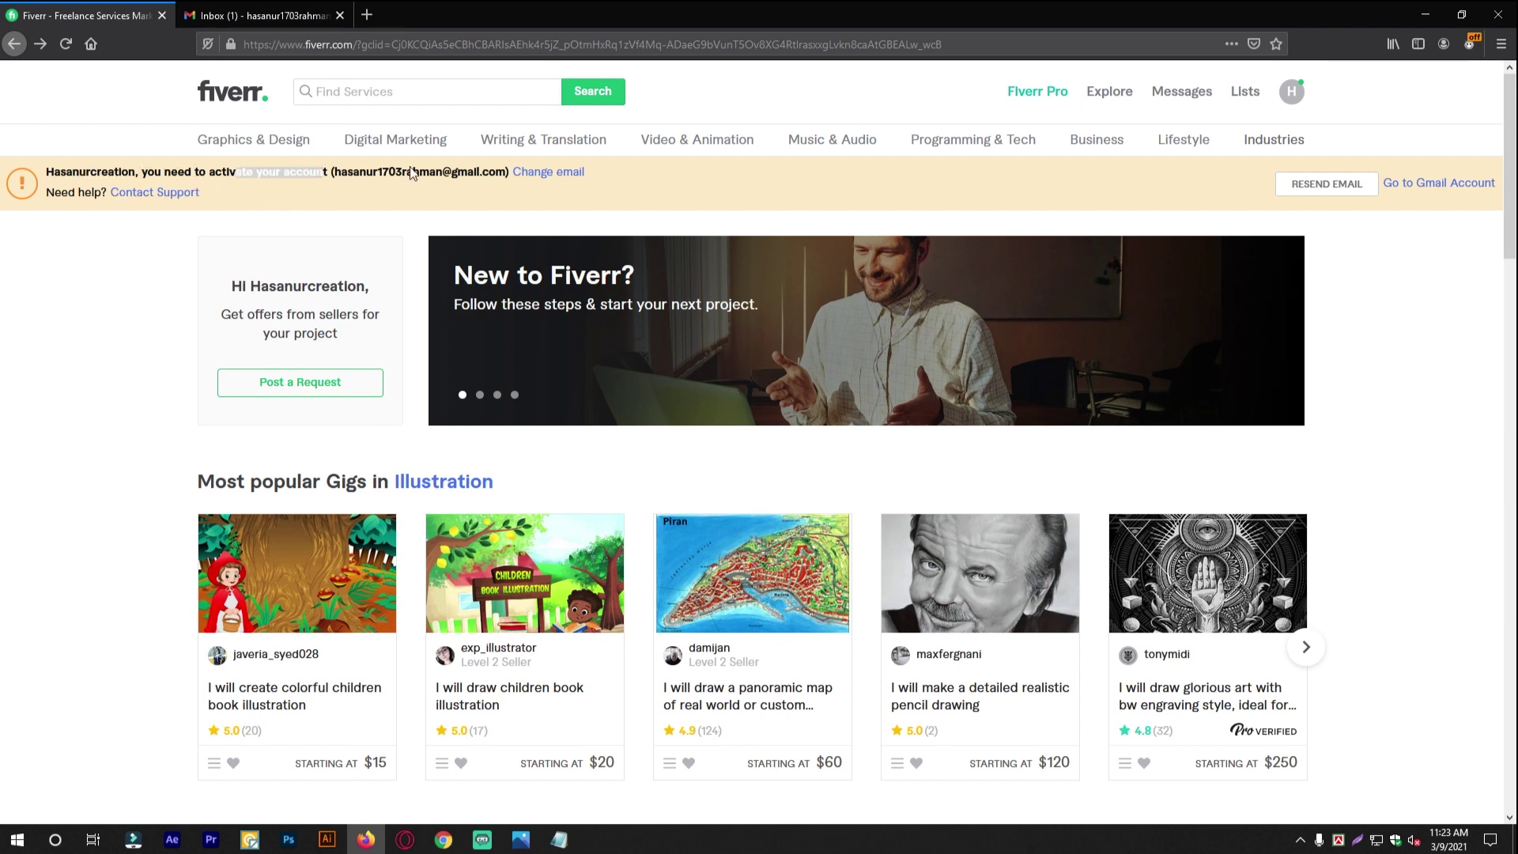
left_click(316, 8)
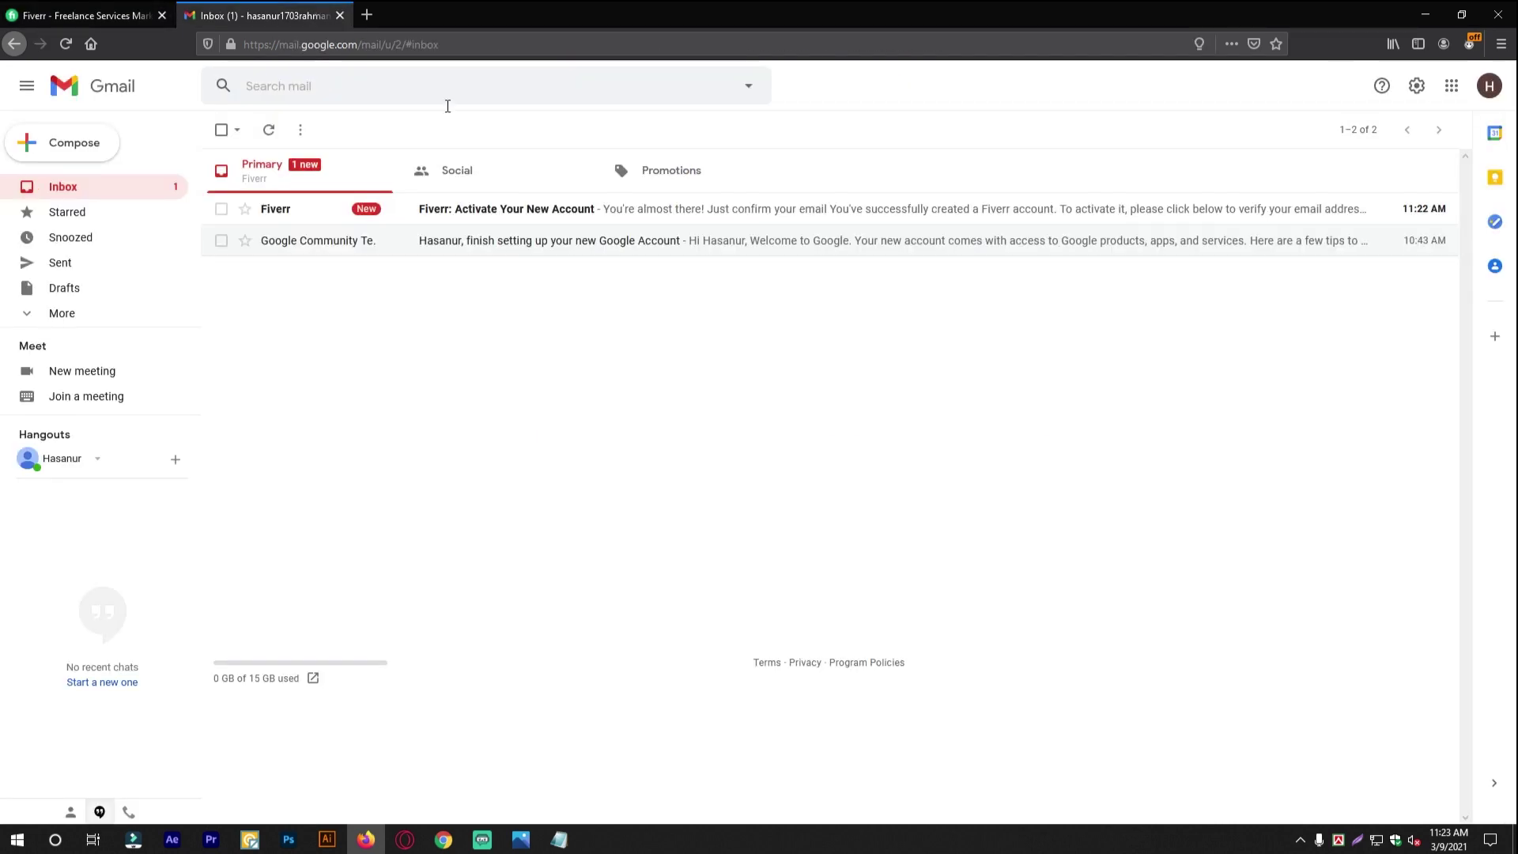
left_click(366, 219)
Step: Reopen the 'Activate Your New Account' email and activate the Fiverr account
left_click(133, 190)
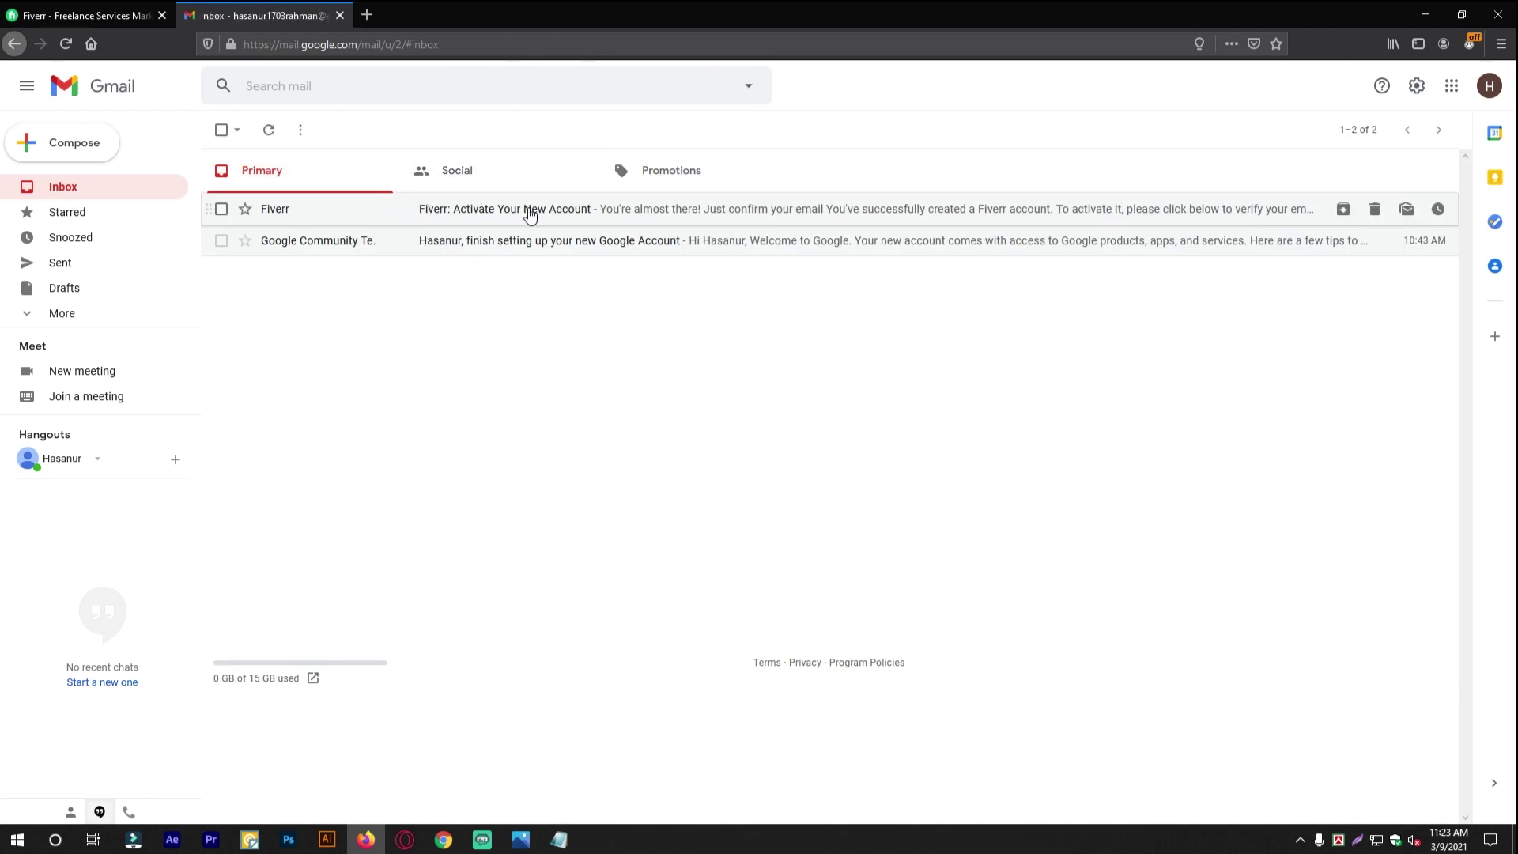
left_click(477, 219)
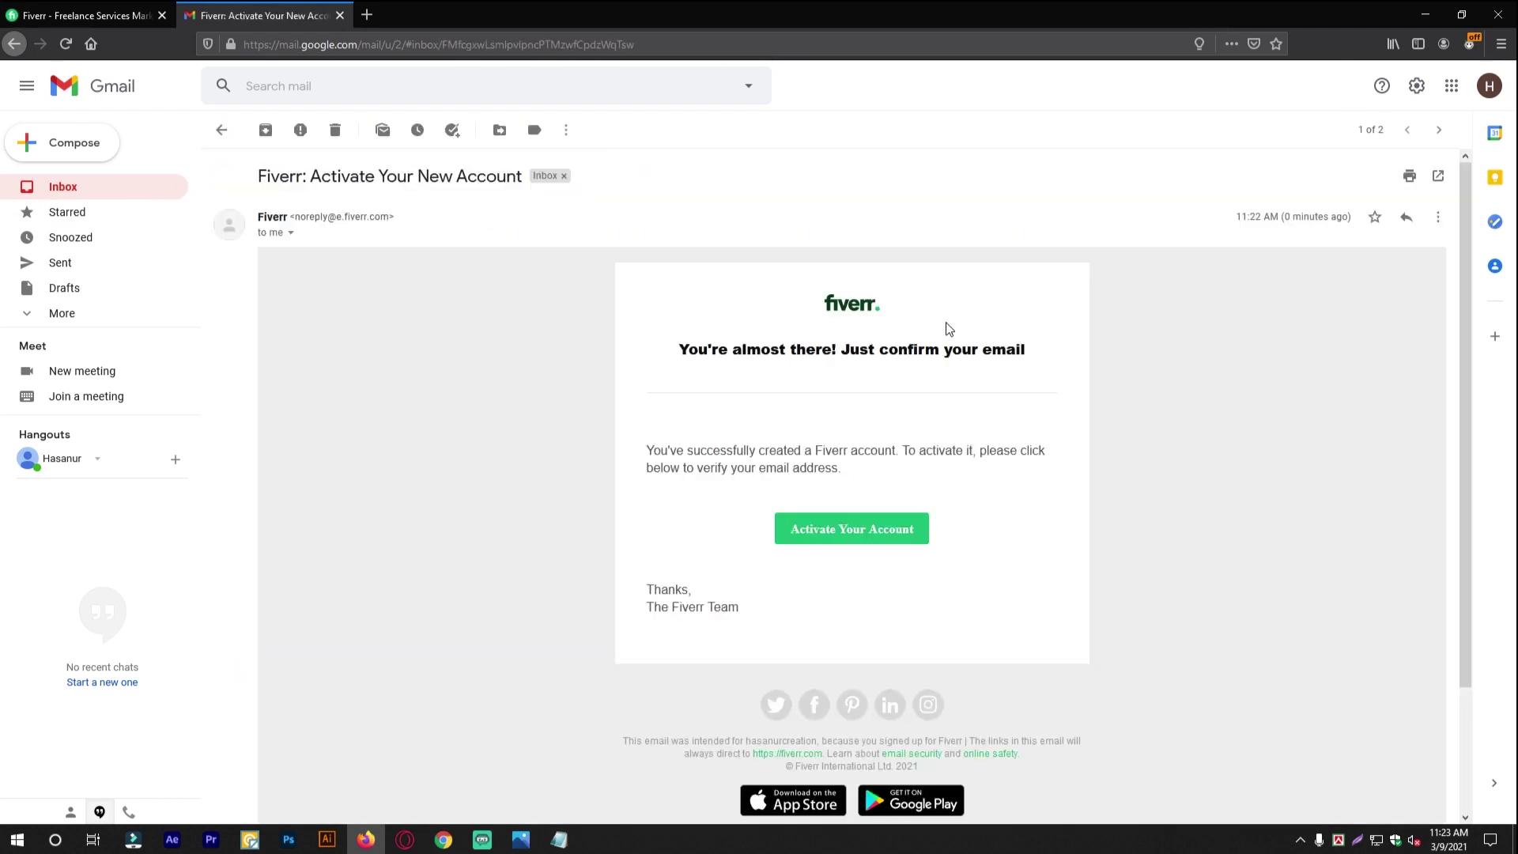
left_click(858, 535)
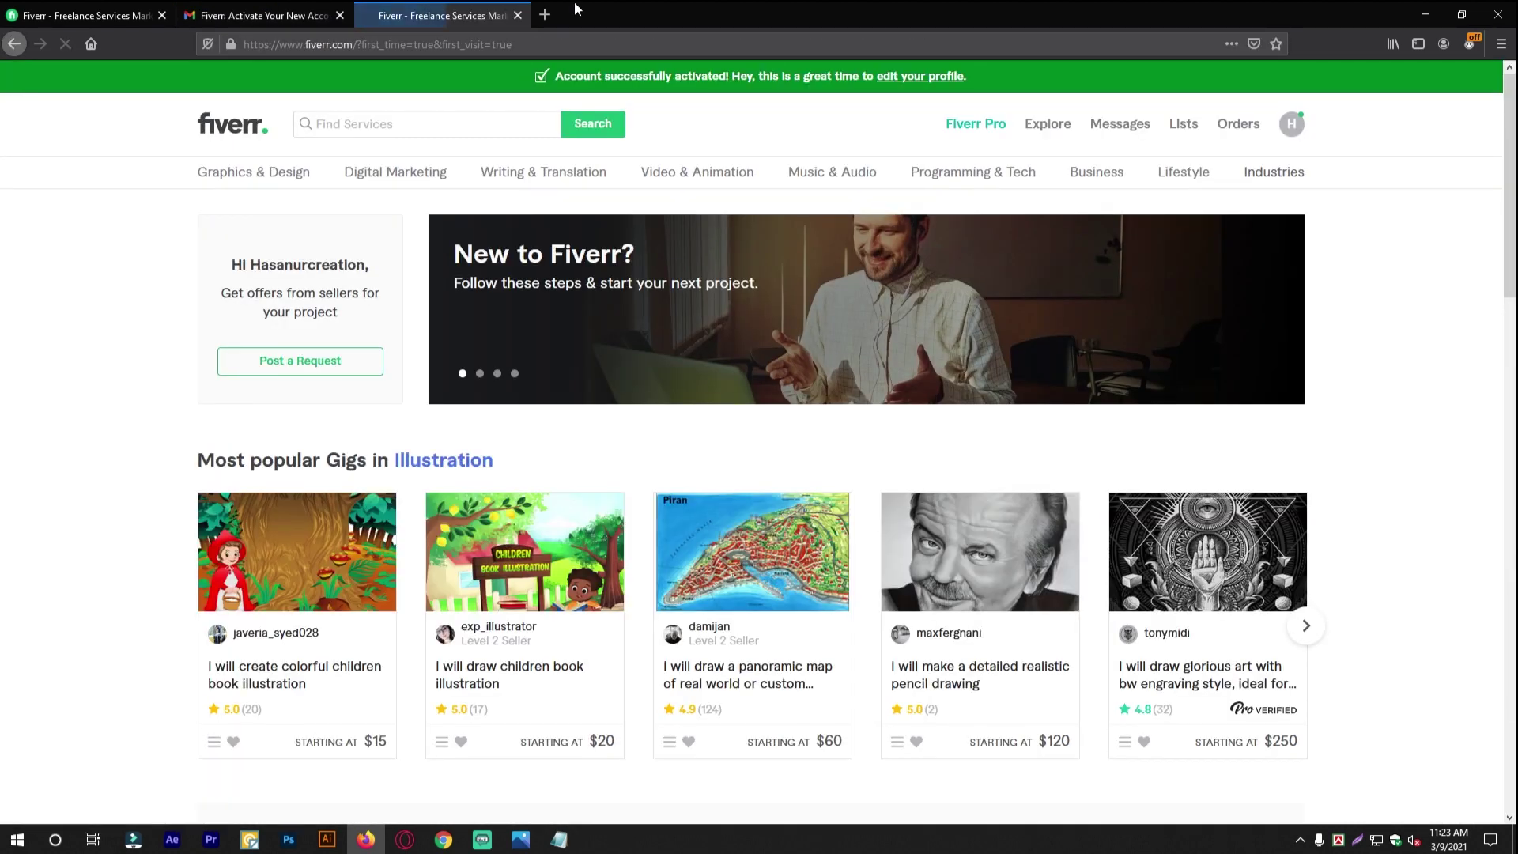
left_click_drag(558, 79, 746, 80)
left_click(779, 82)
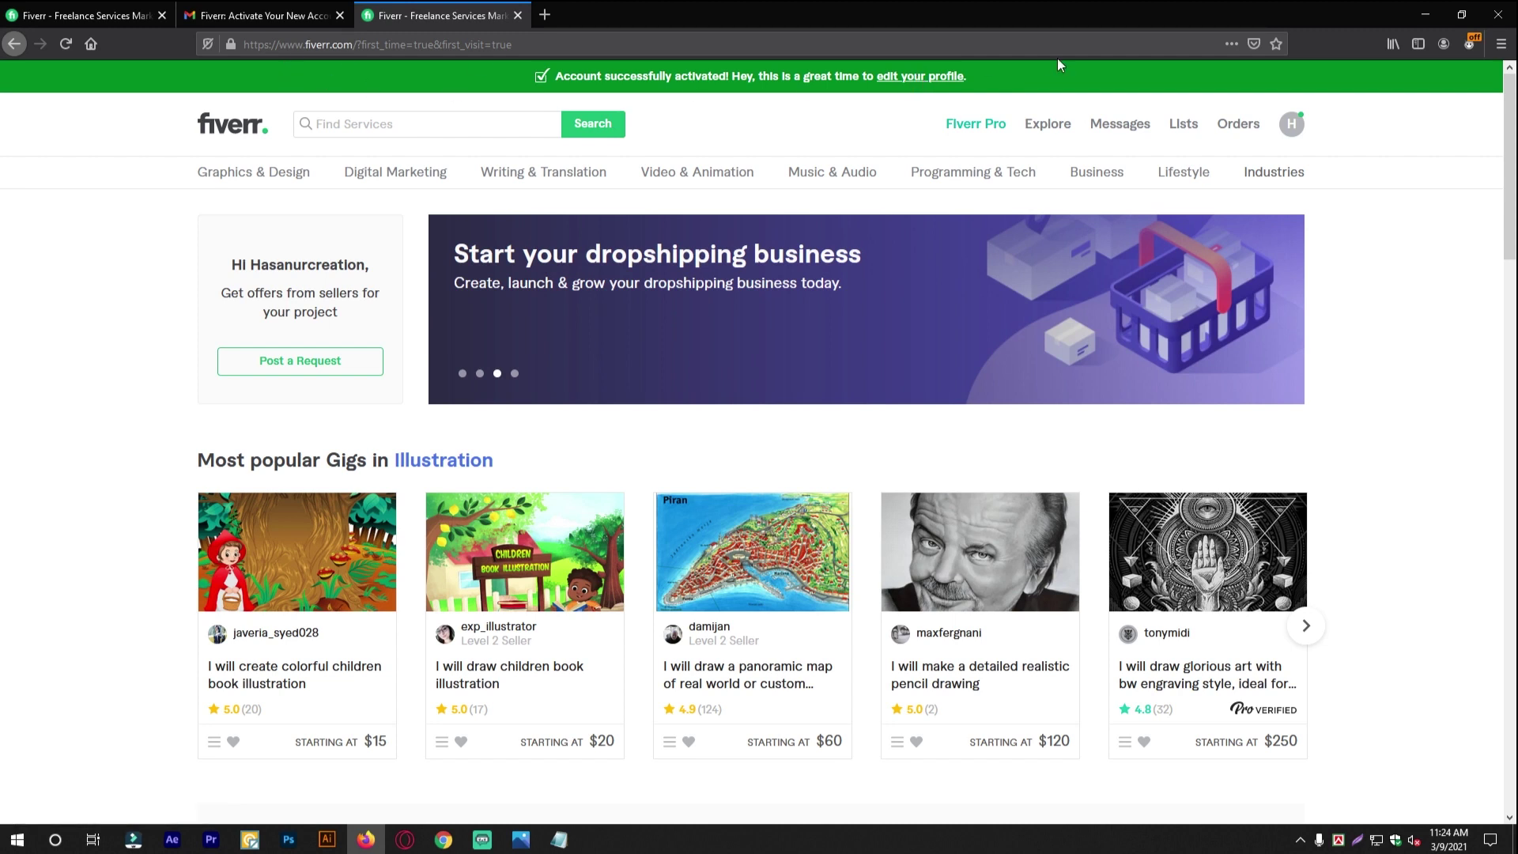
left_click(95, 14)
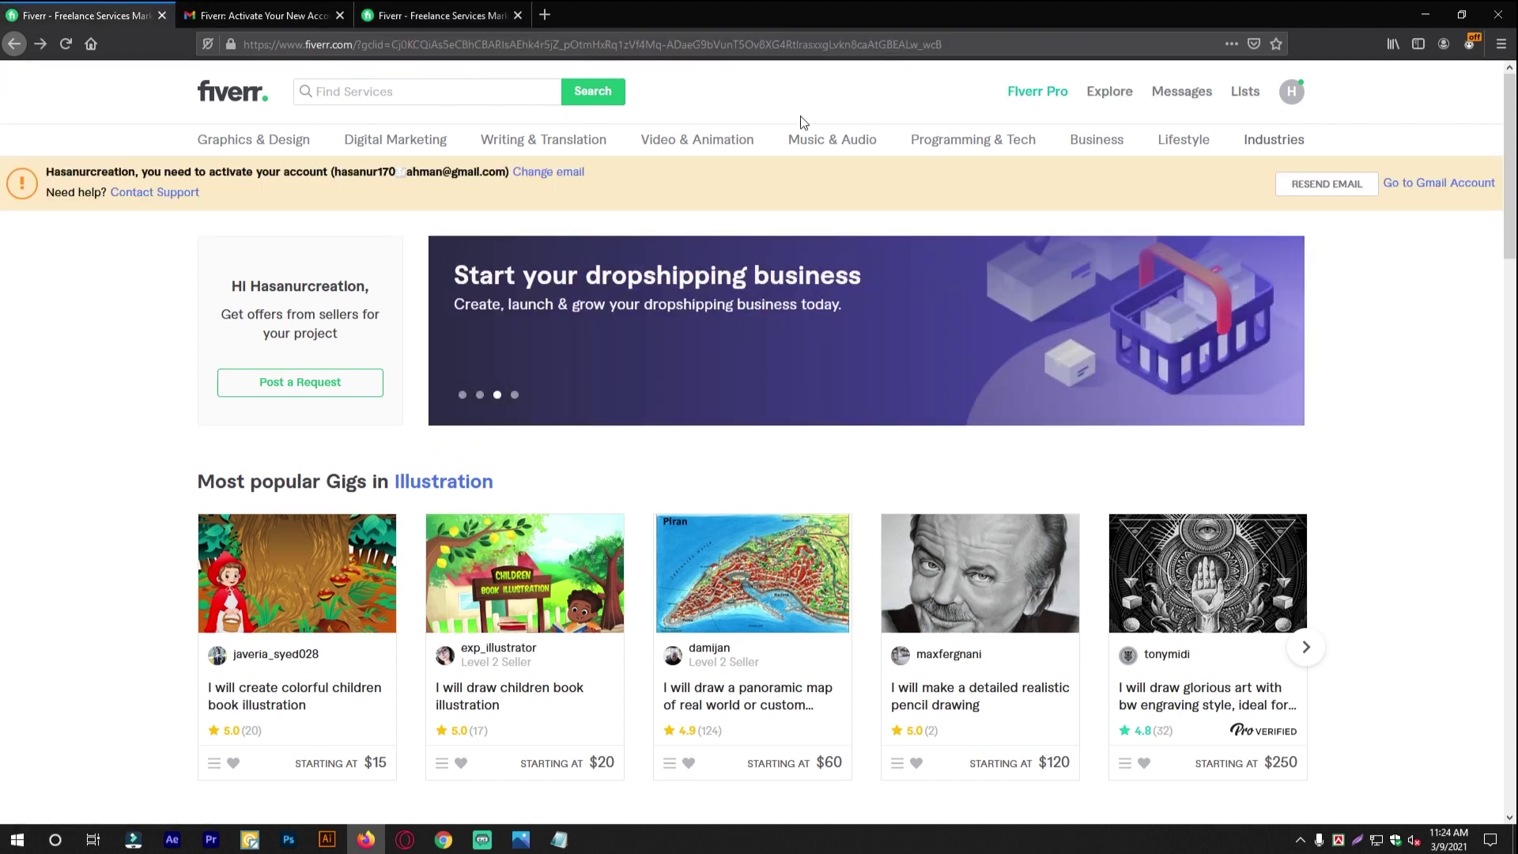
left_click(431, 11)
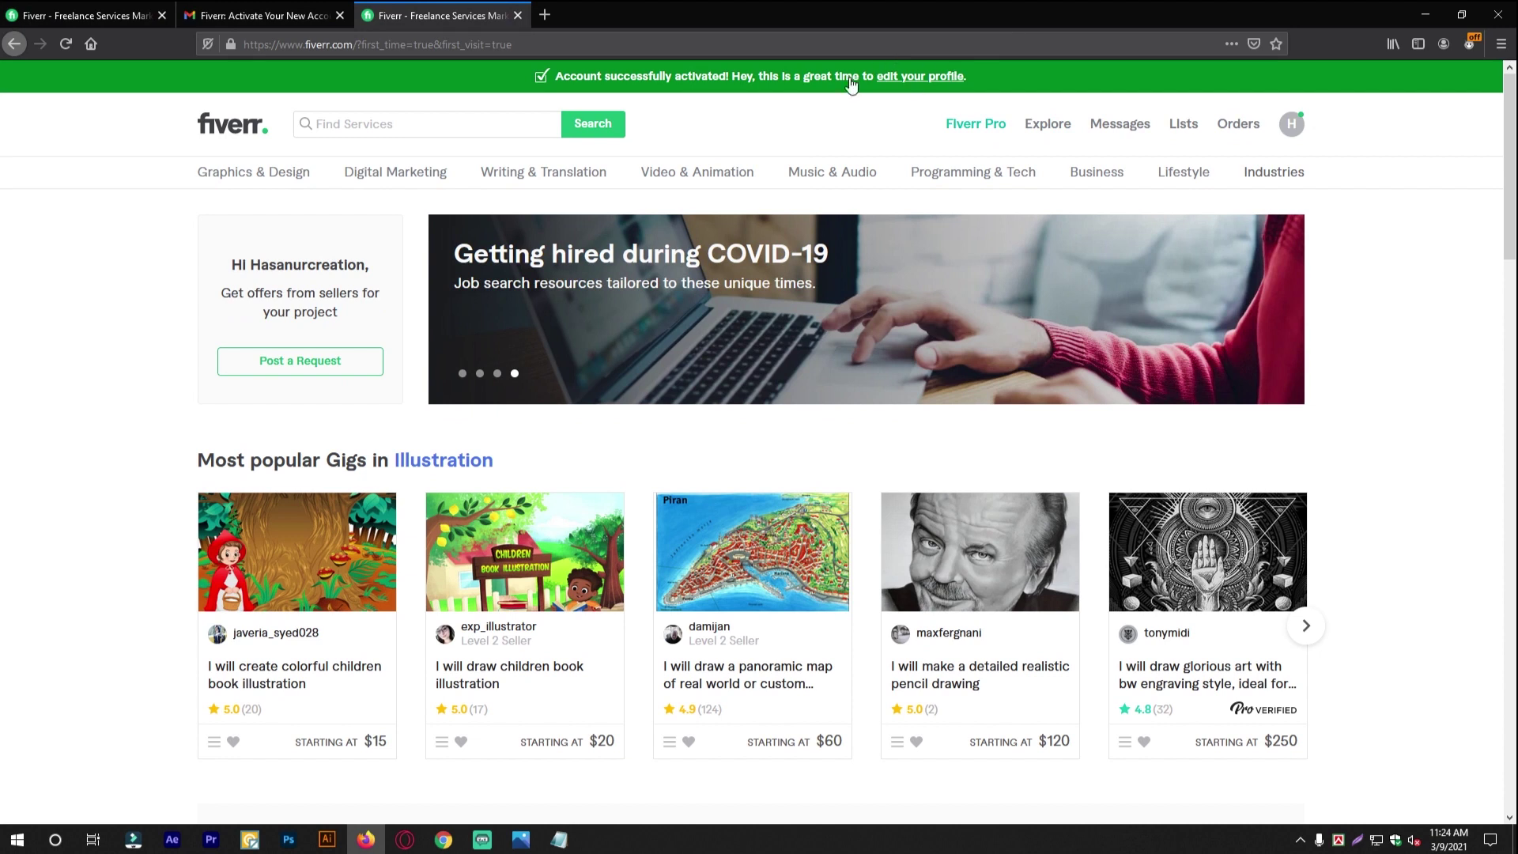
Step: Enter the full name matching the ID card in Full Name and save the changes
left_click(915, 79)
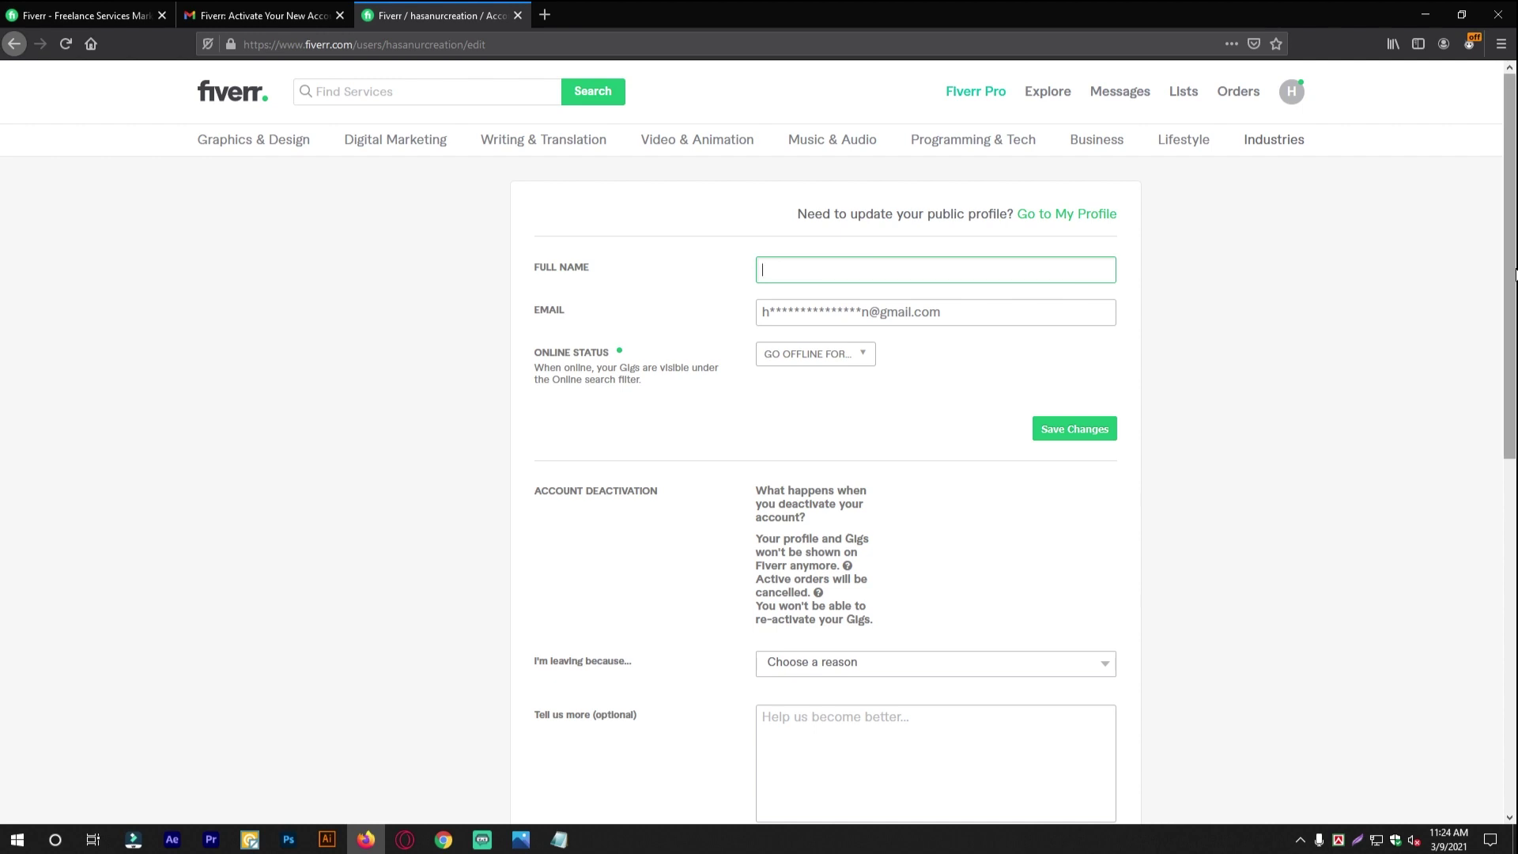
type("asanur Rahmanm")
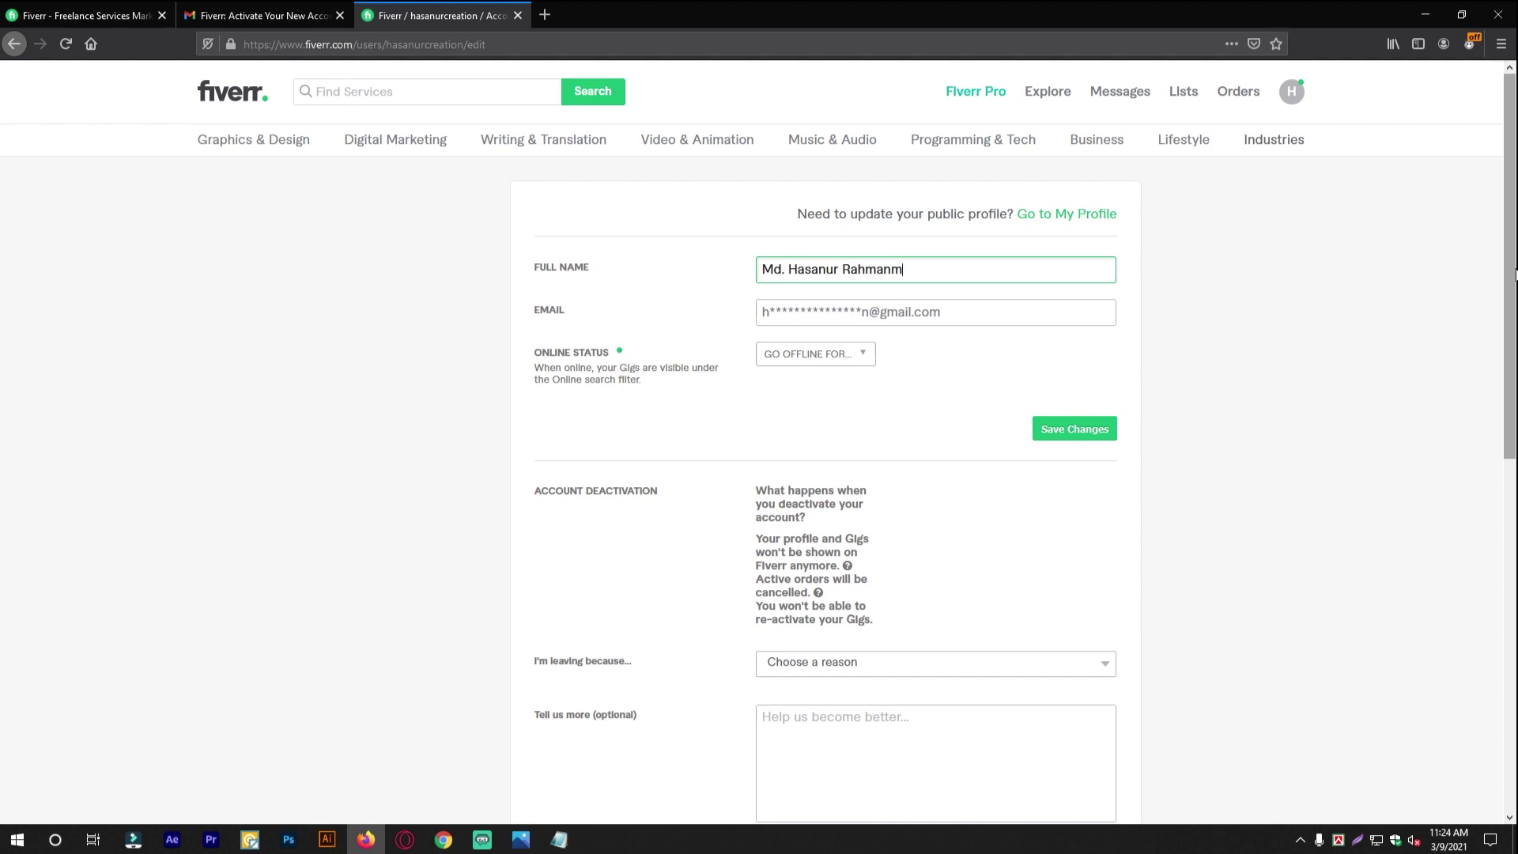
key("BackSpace")
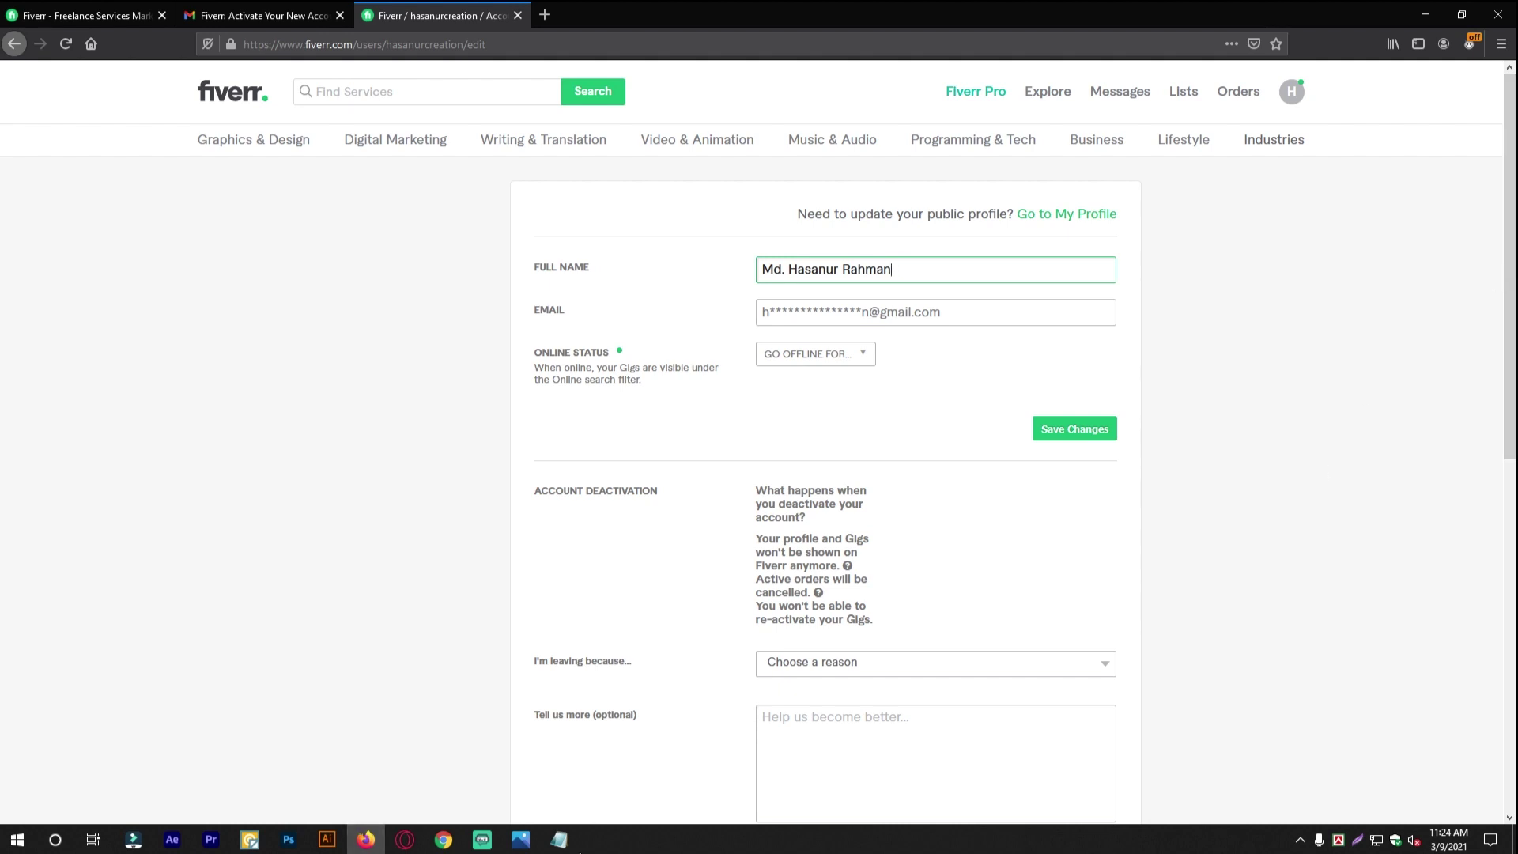
left_click(521, 839)
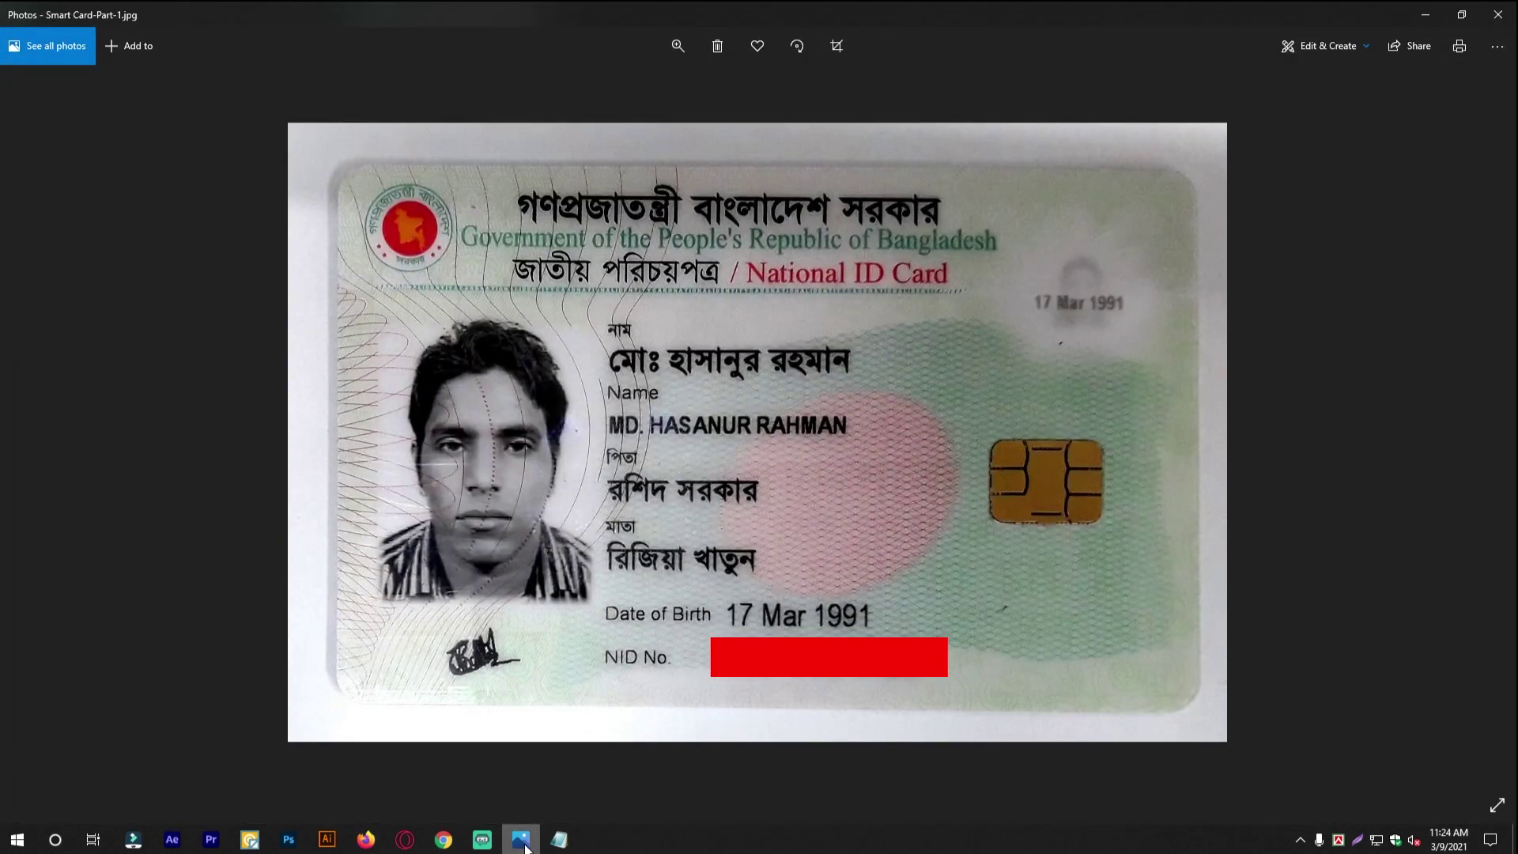
left_click(521, 840)
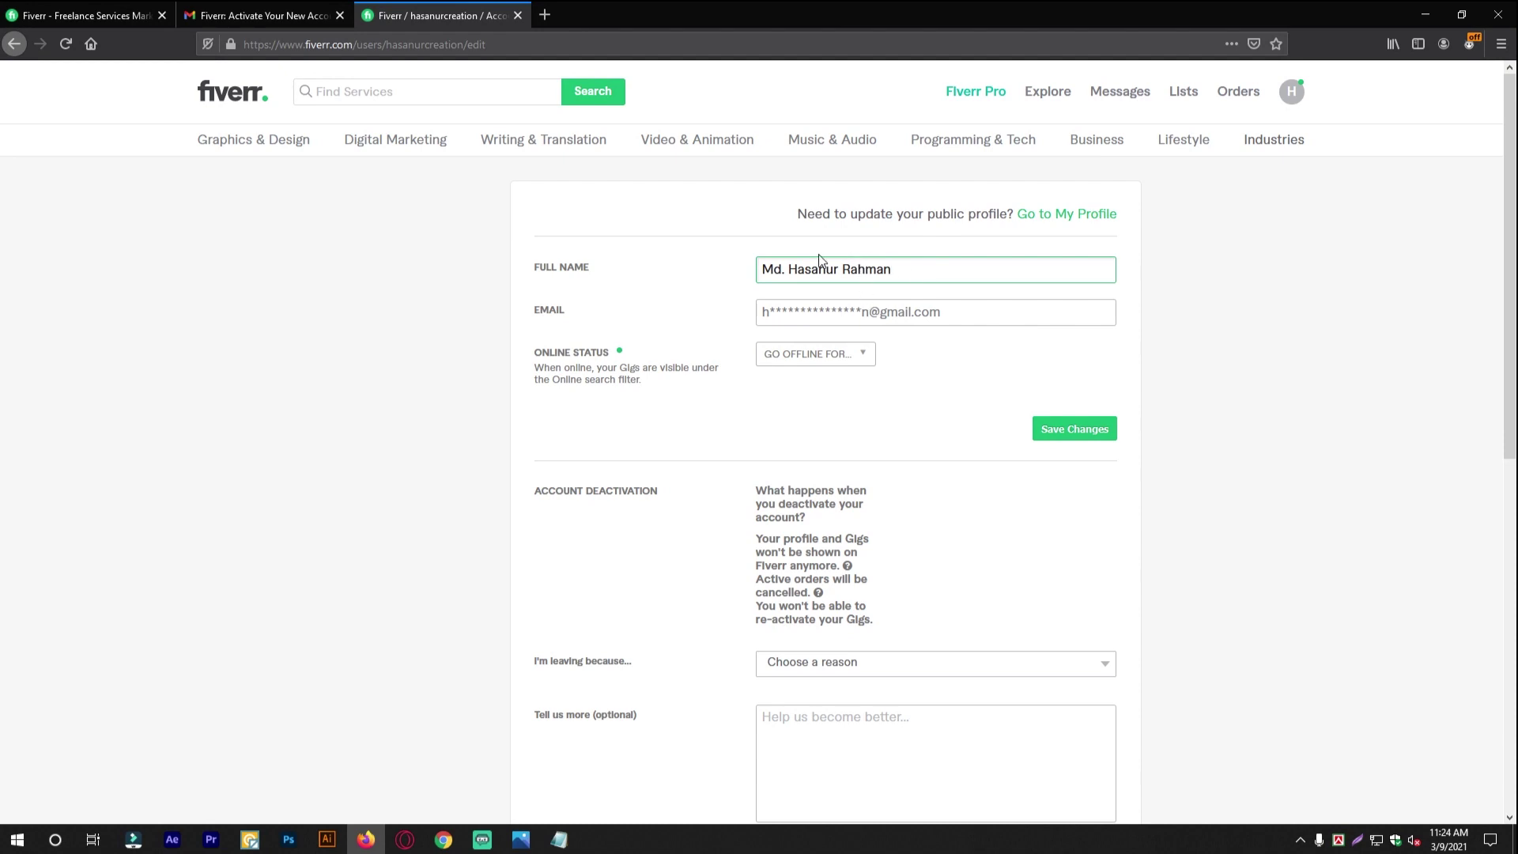
left_click(1077, 425)
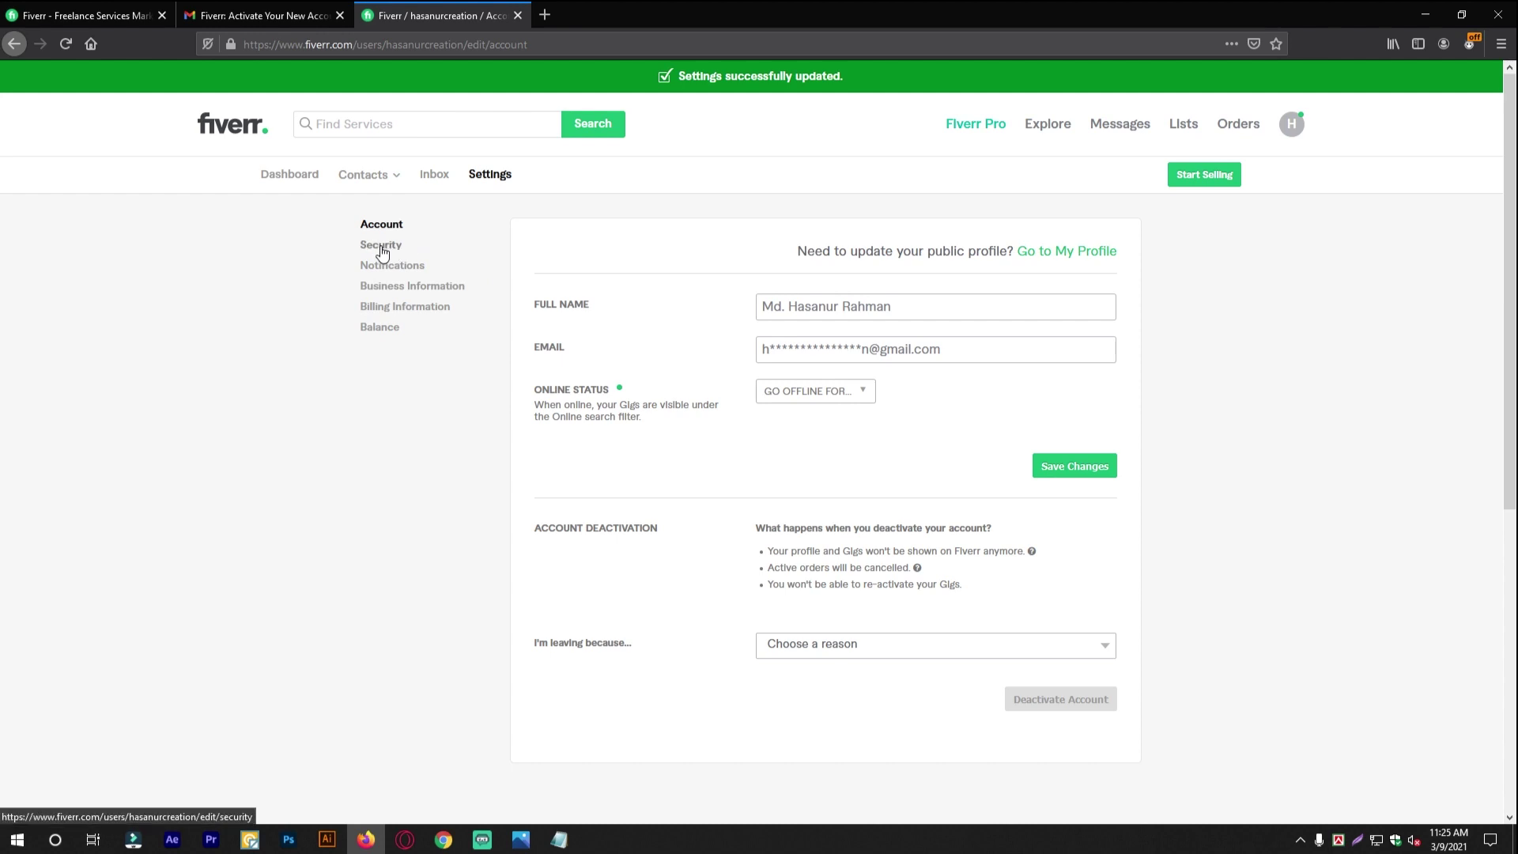
left_click(385, 249)
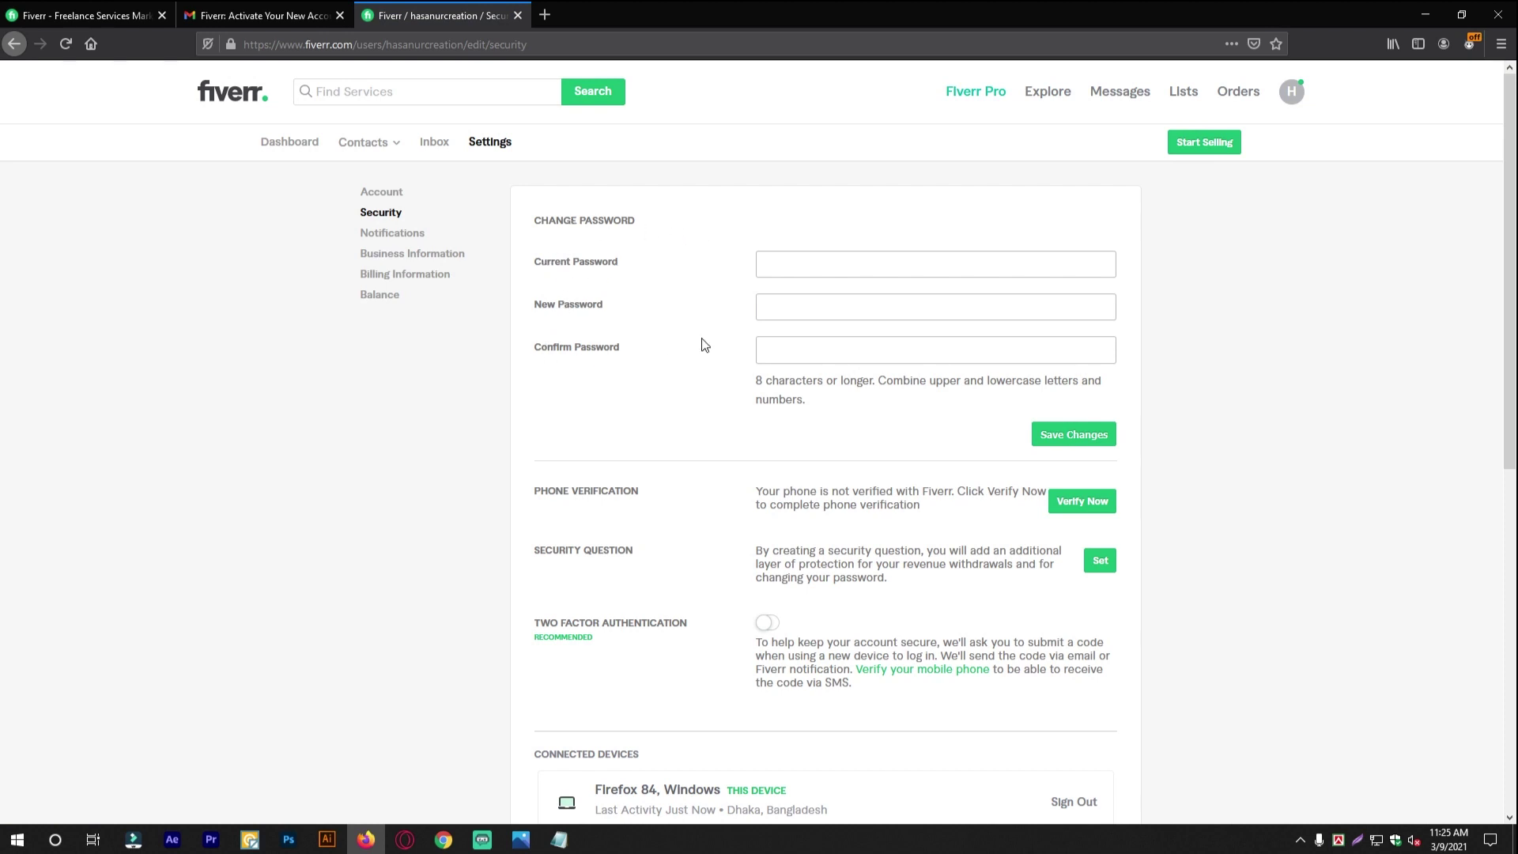
Step: Review the Phone Verification, Security Question and Two Factor sections of Security settings
scroll(965, 220, "down", 3)
scroll(959, 230, "up", 2)
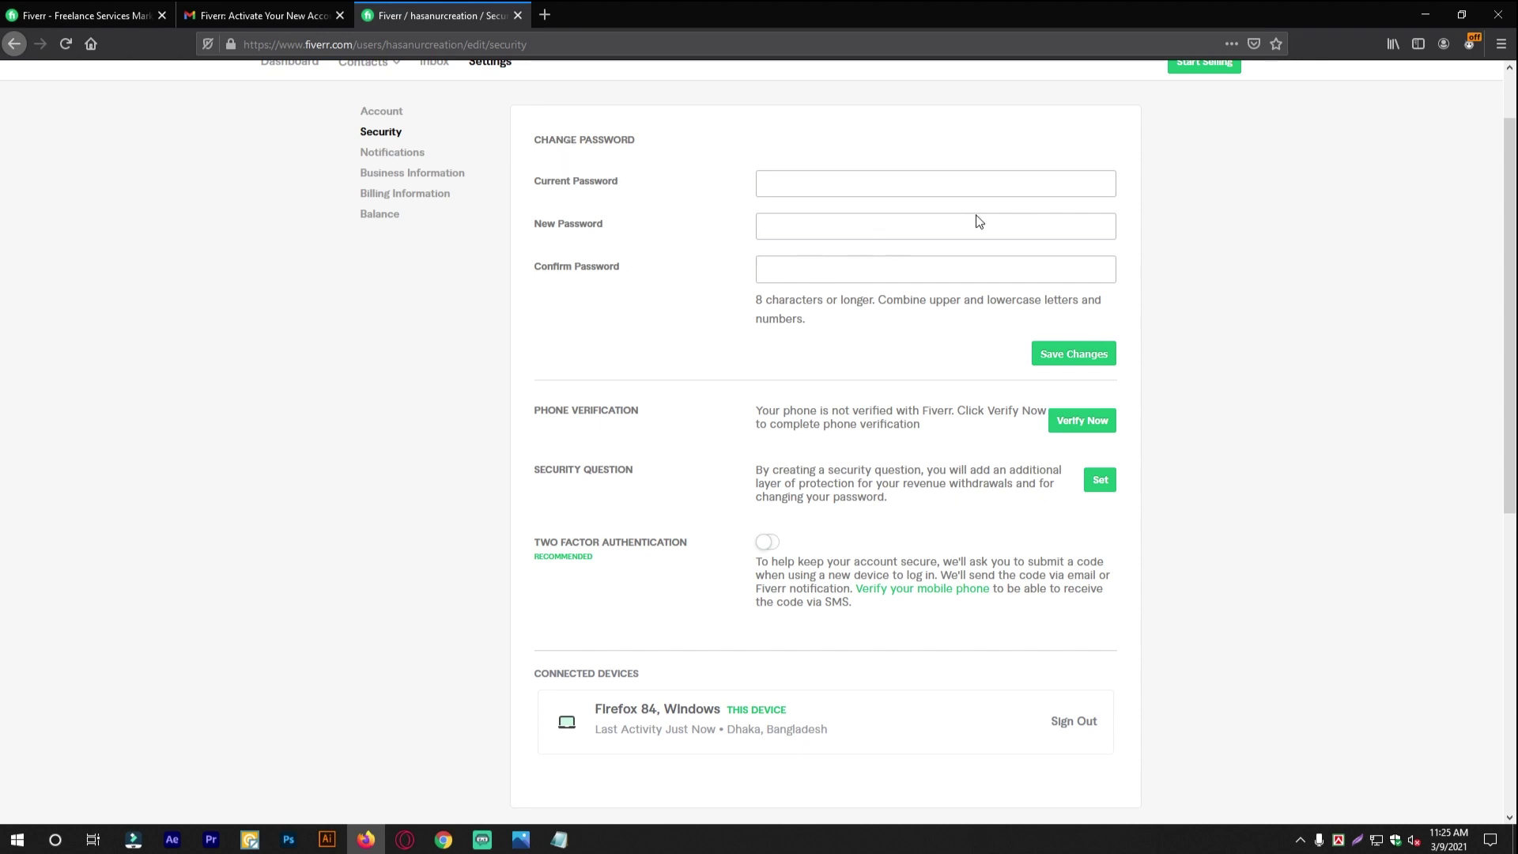
left_click_drag(543, 412, 630, 415)
left_click_drag(554, 474, 620, 471)
left_click(640, 473)
scroll(681, 466, "down", 1)
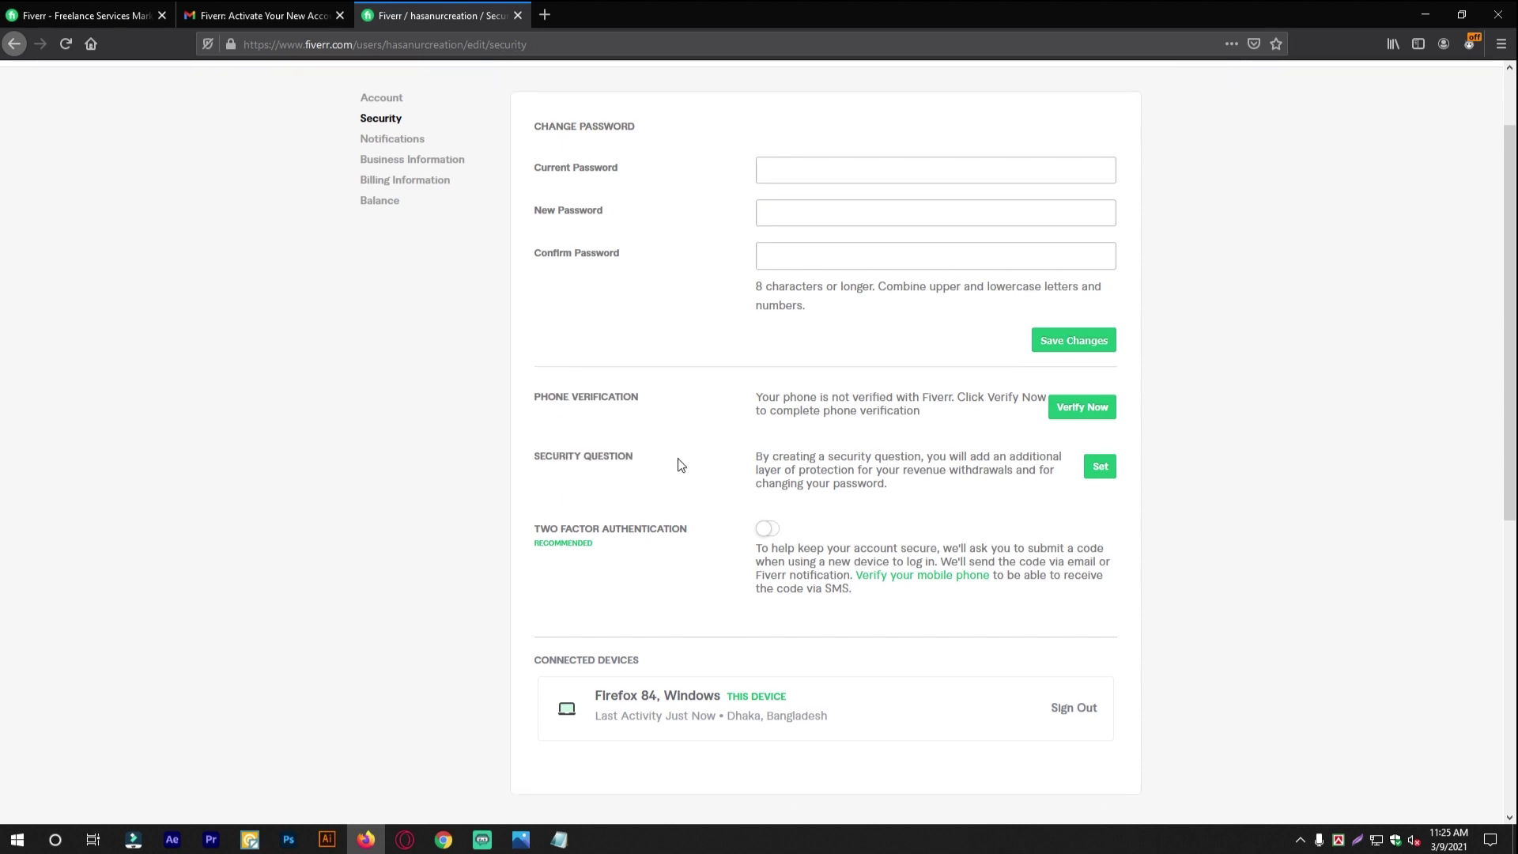
scroll(682, 465, "down", 3)
left_click_drag(610, 392, 674, 393)
left_click(674, 393)
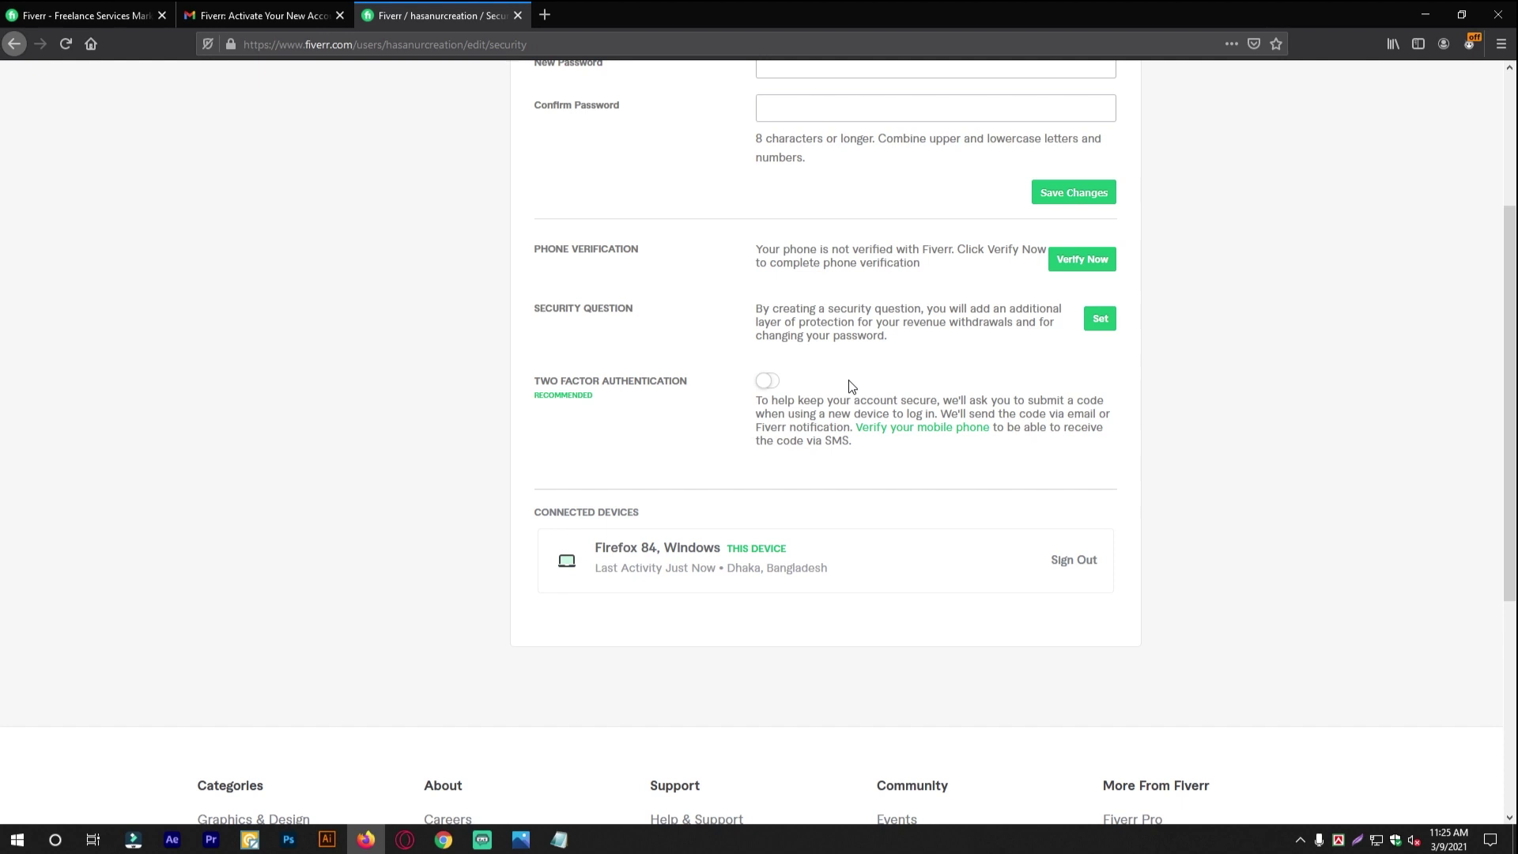
scroll(851, 386, "up", 3)
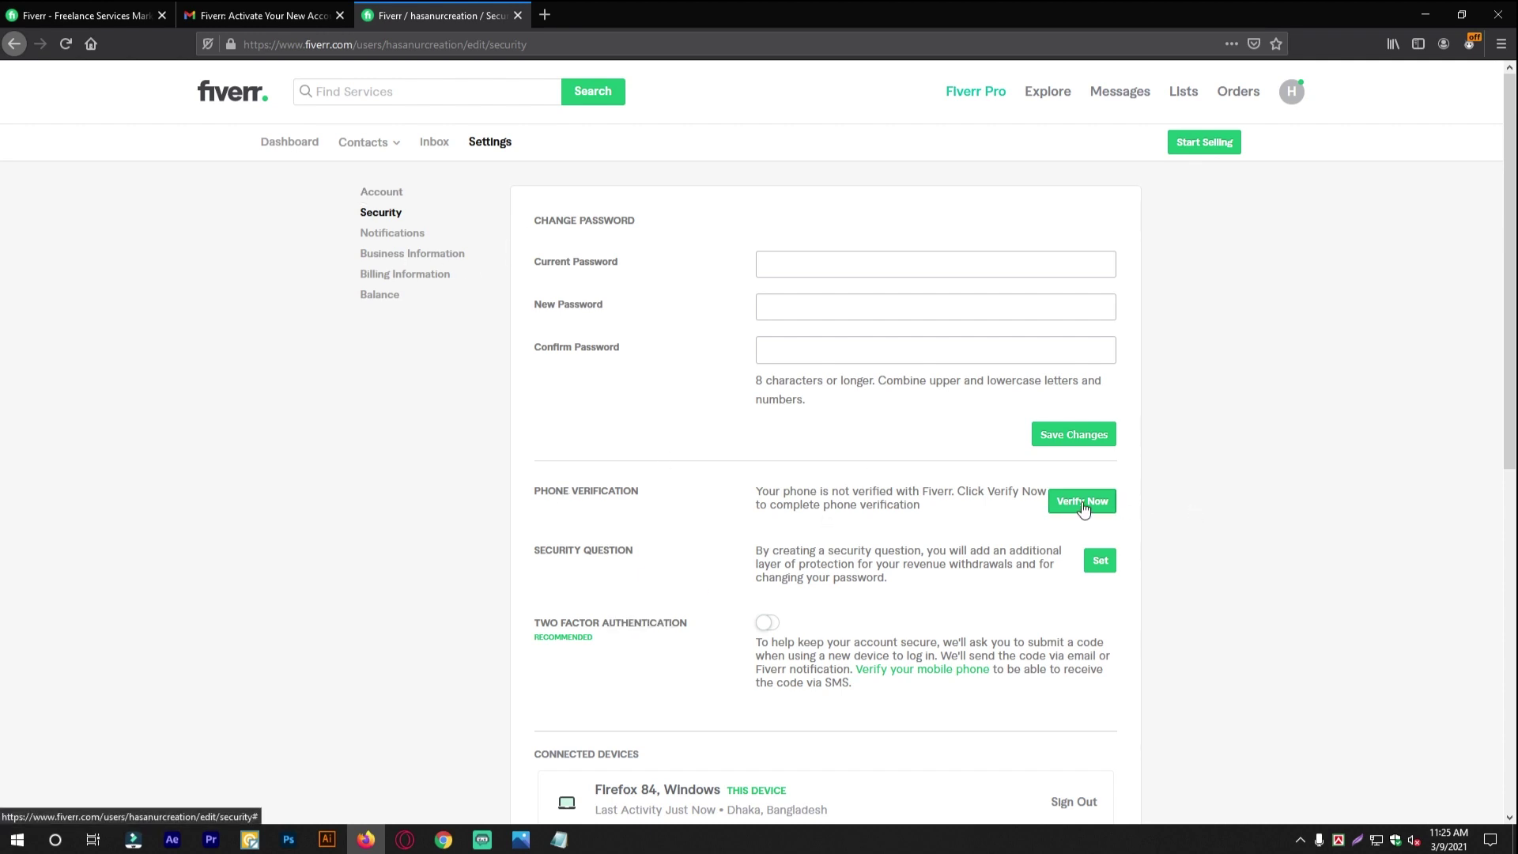
left_click_drag(532, 494, 669, 492)
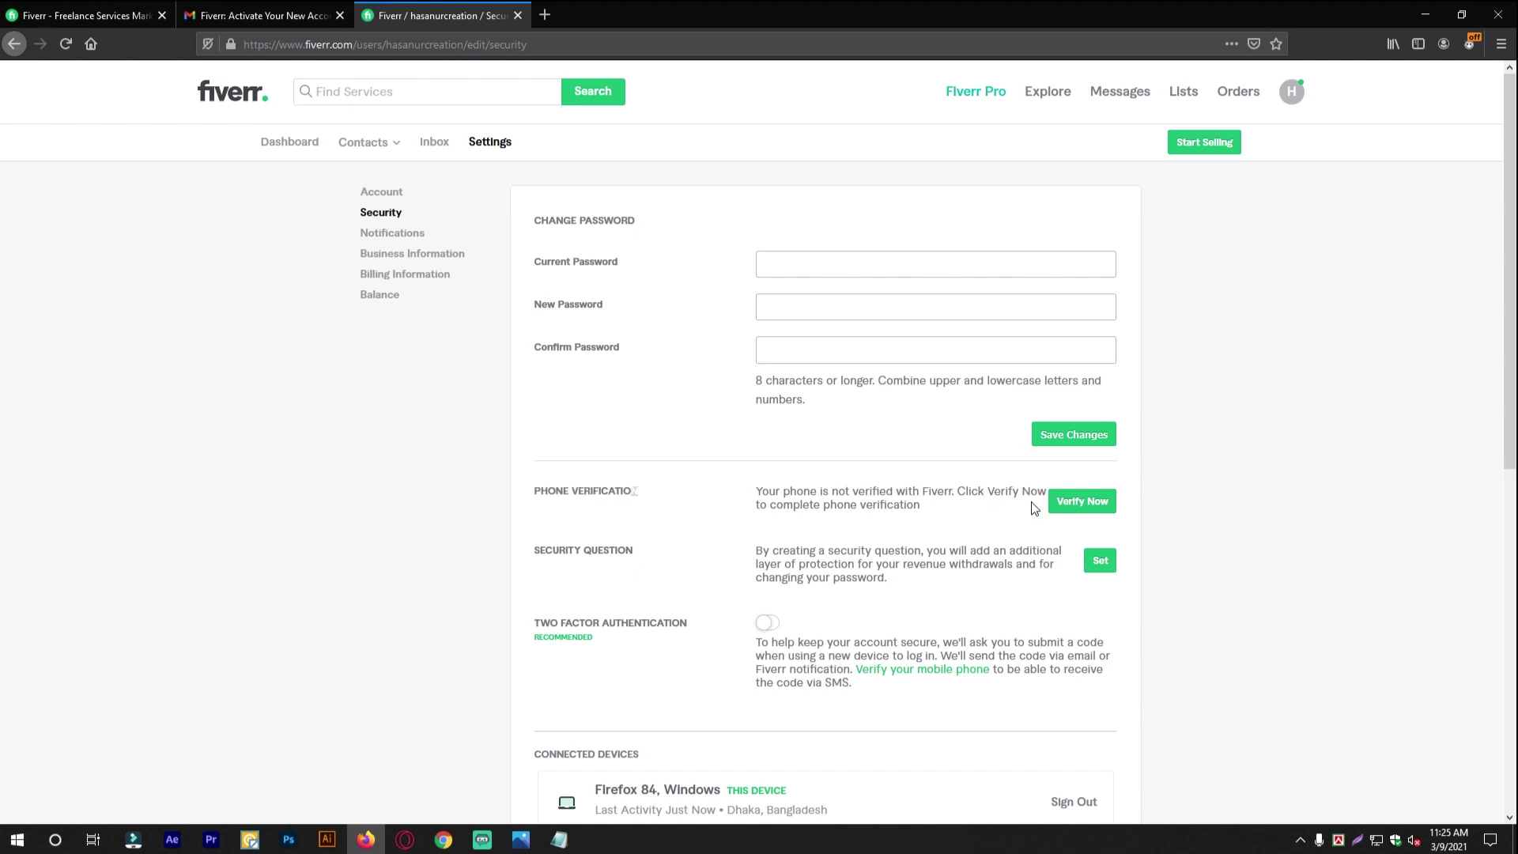
Step: Dismiss the phone verification dialog, close the leftover Fiverr home tab, and return to Security
left_click(1085, 504)
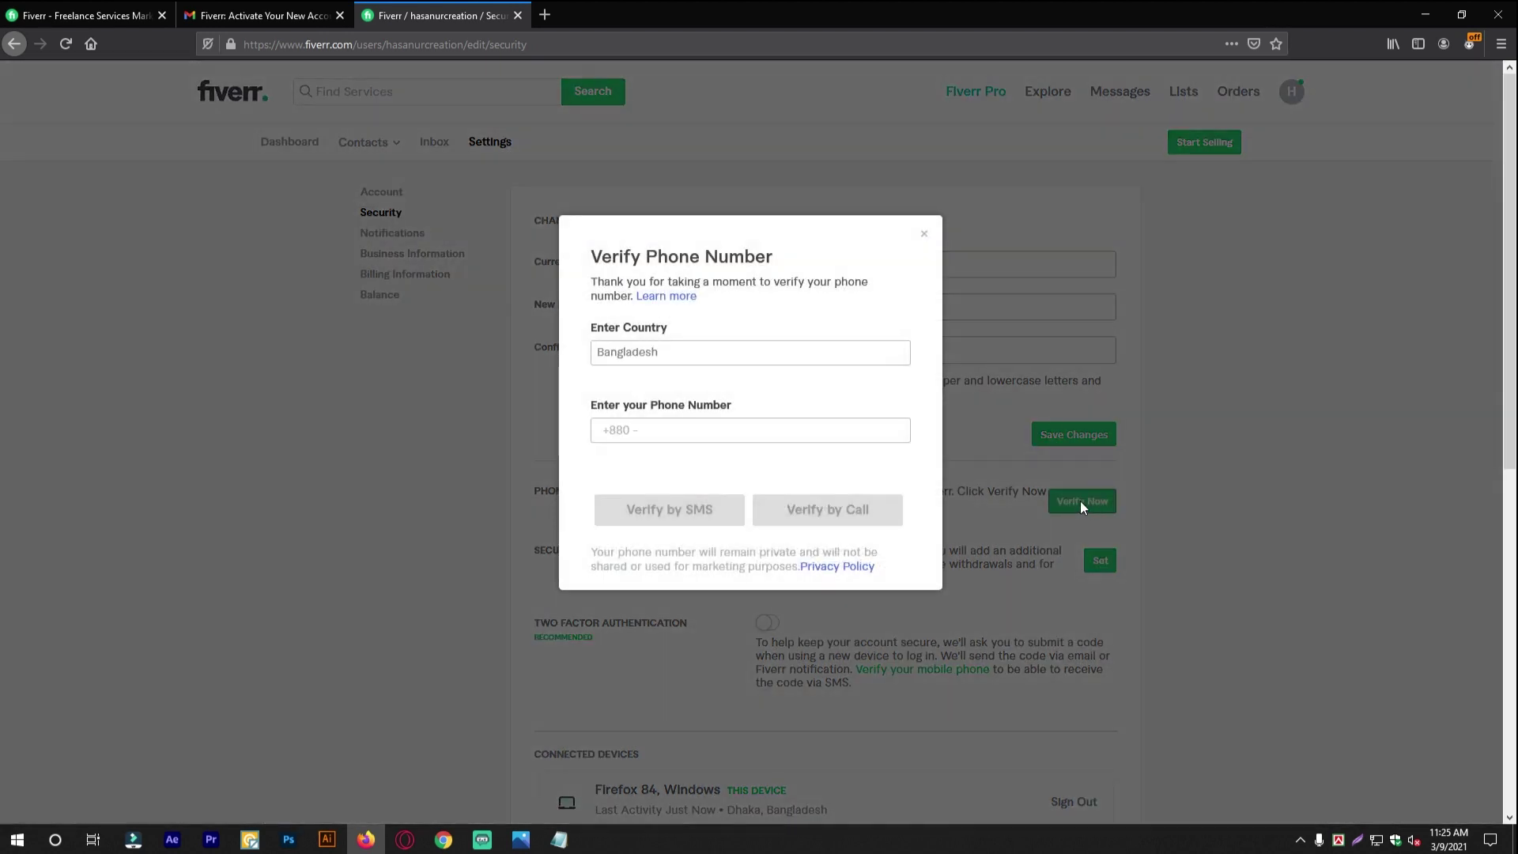
left_click(926, 228)
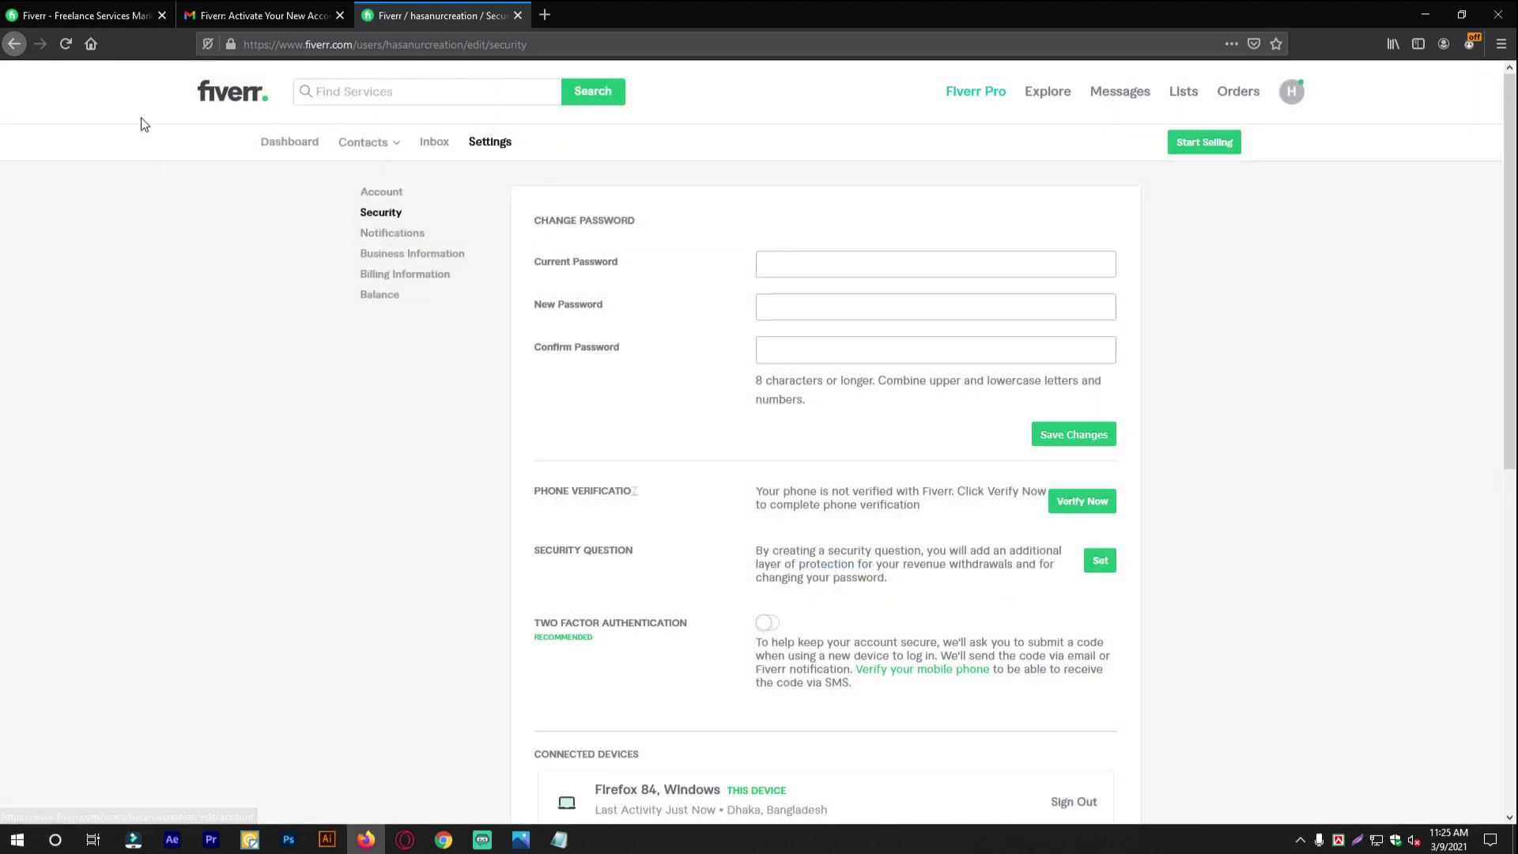
left_click(117, 11)
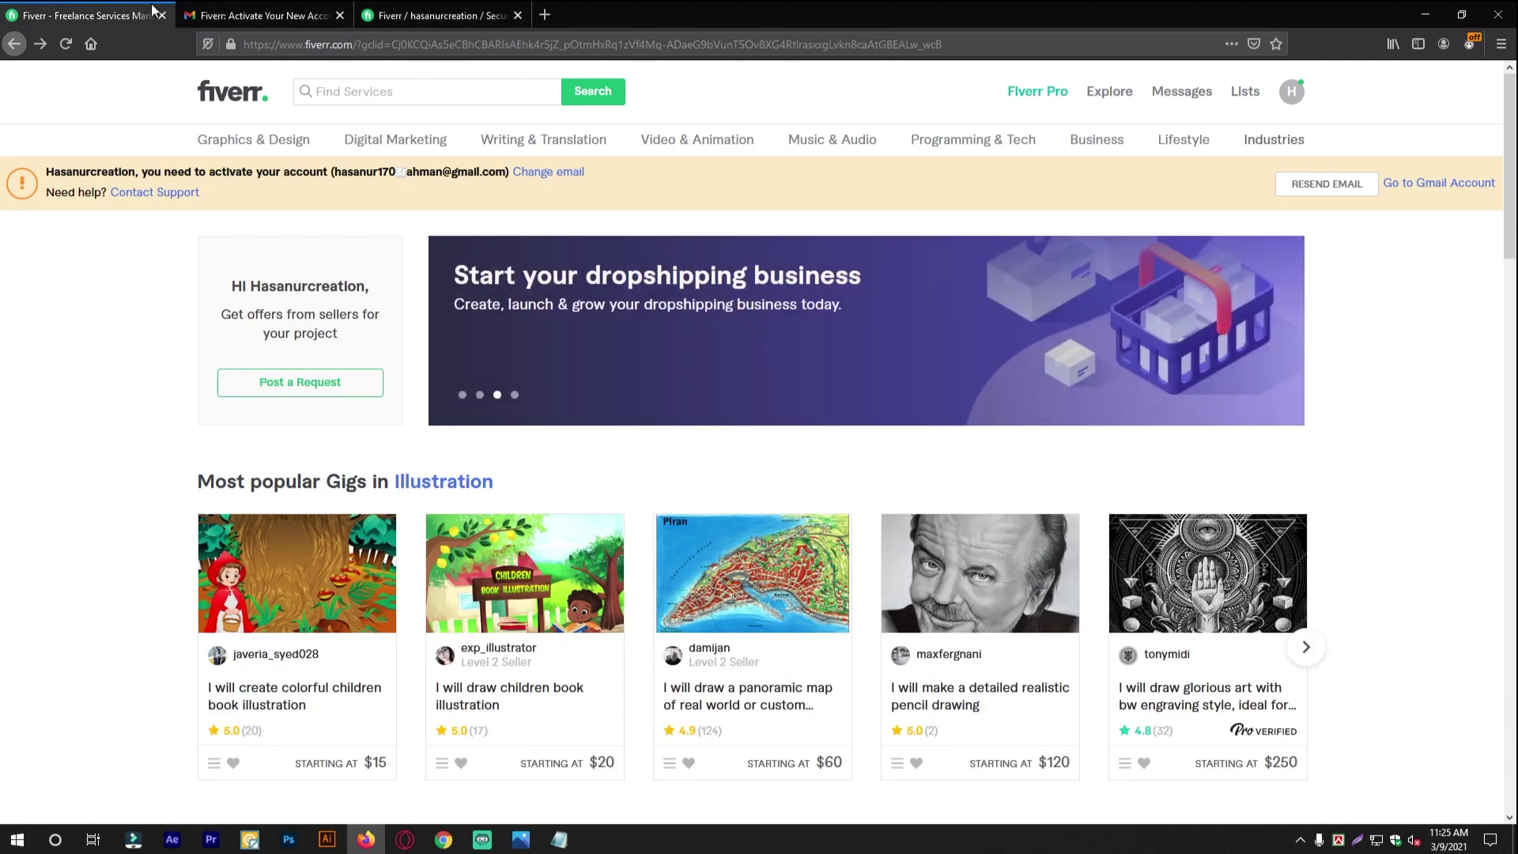
left_click(162, 15)
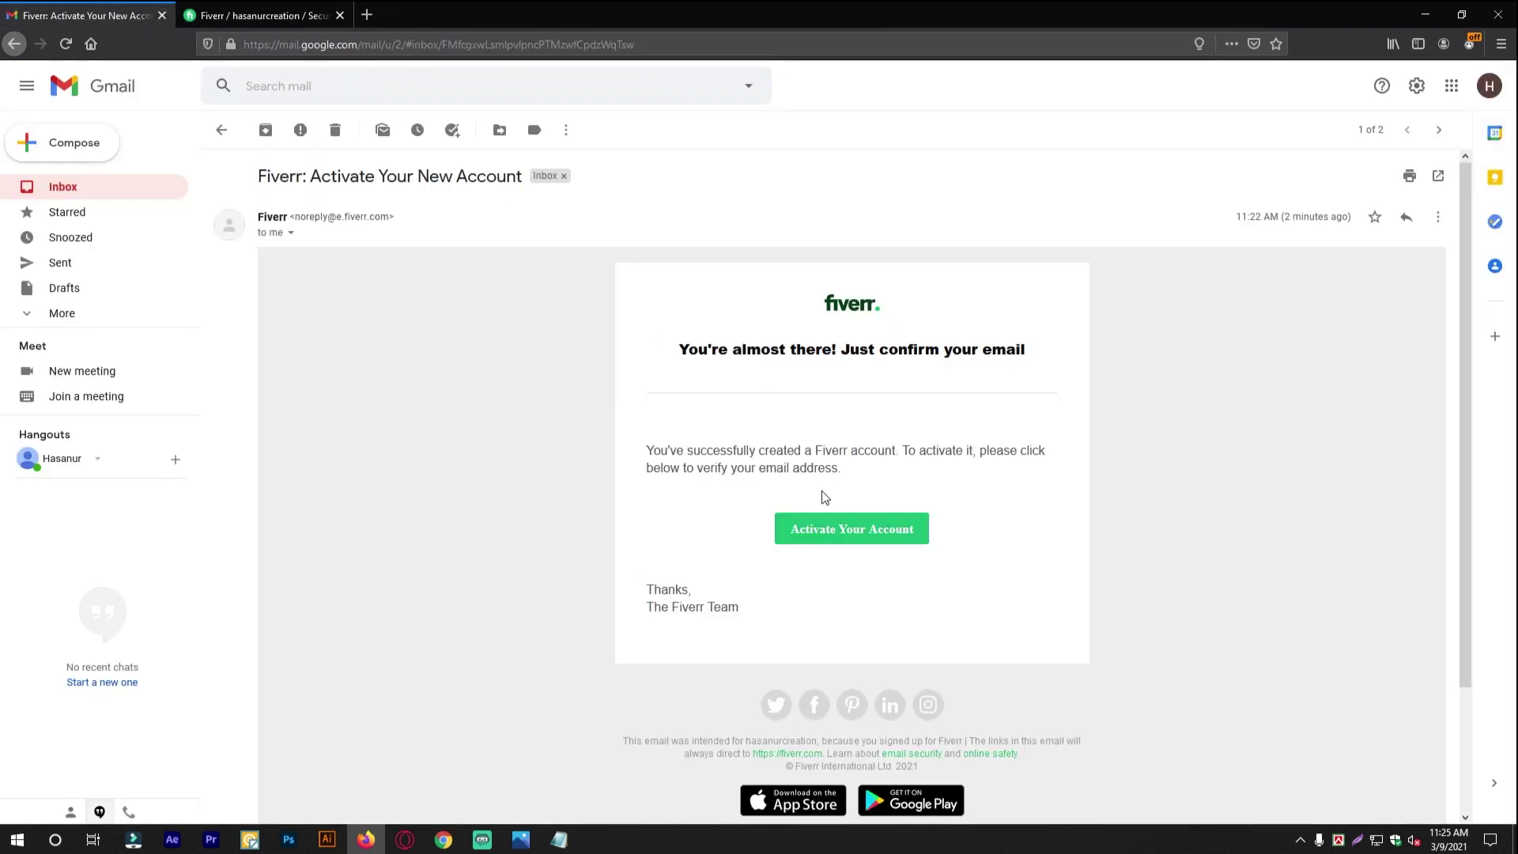
left_click(327, 9)
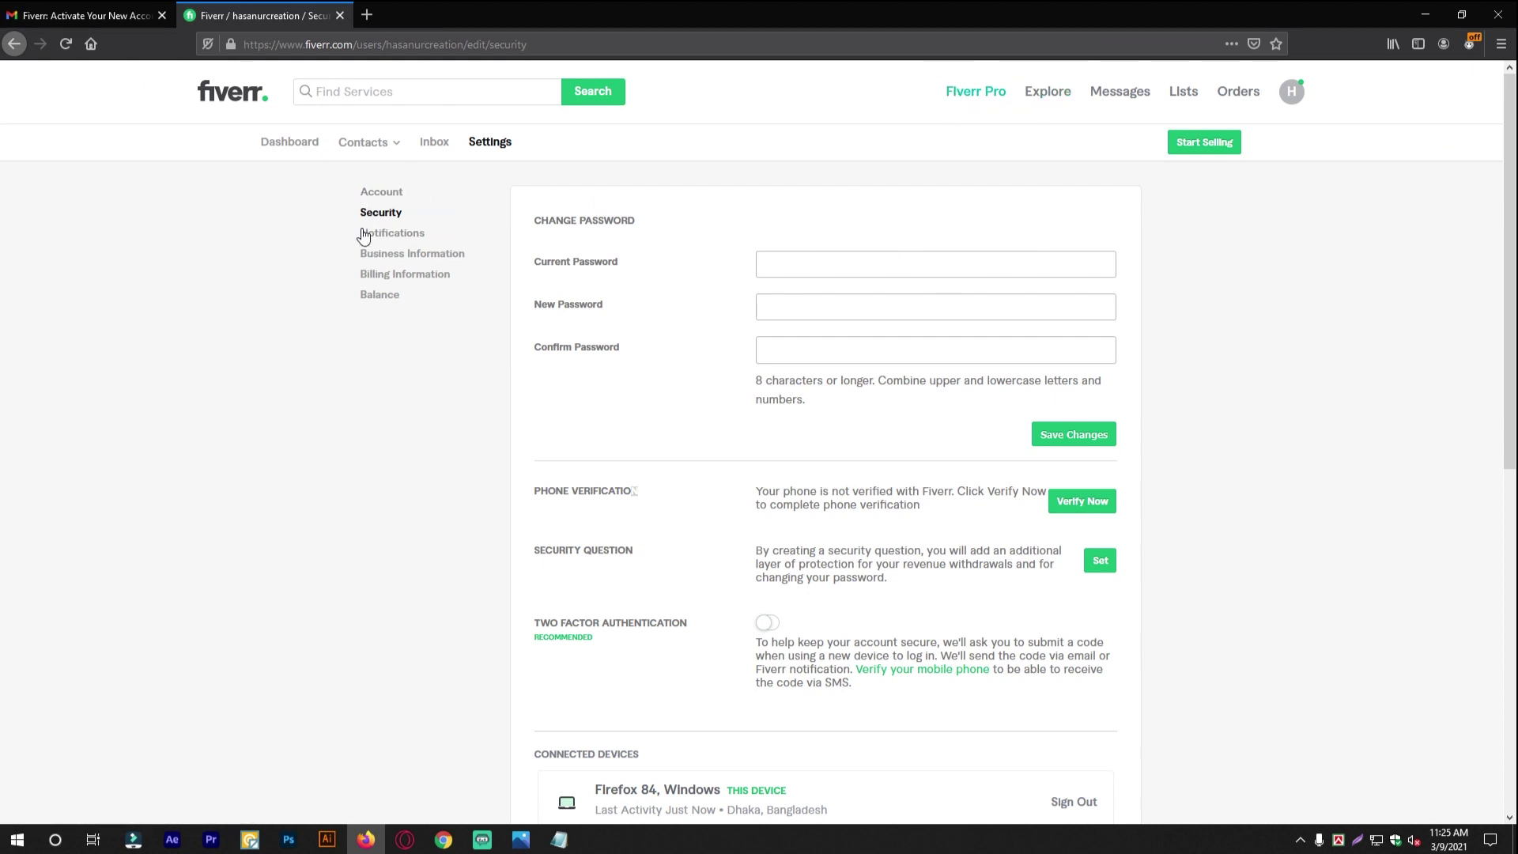
scroll(925, 447, "down", 1)
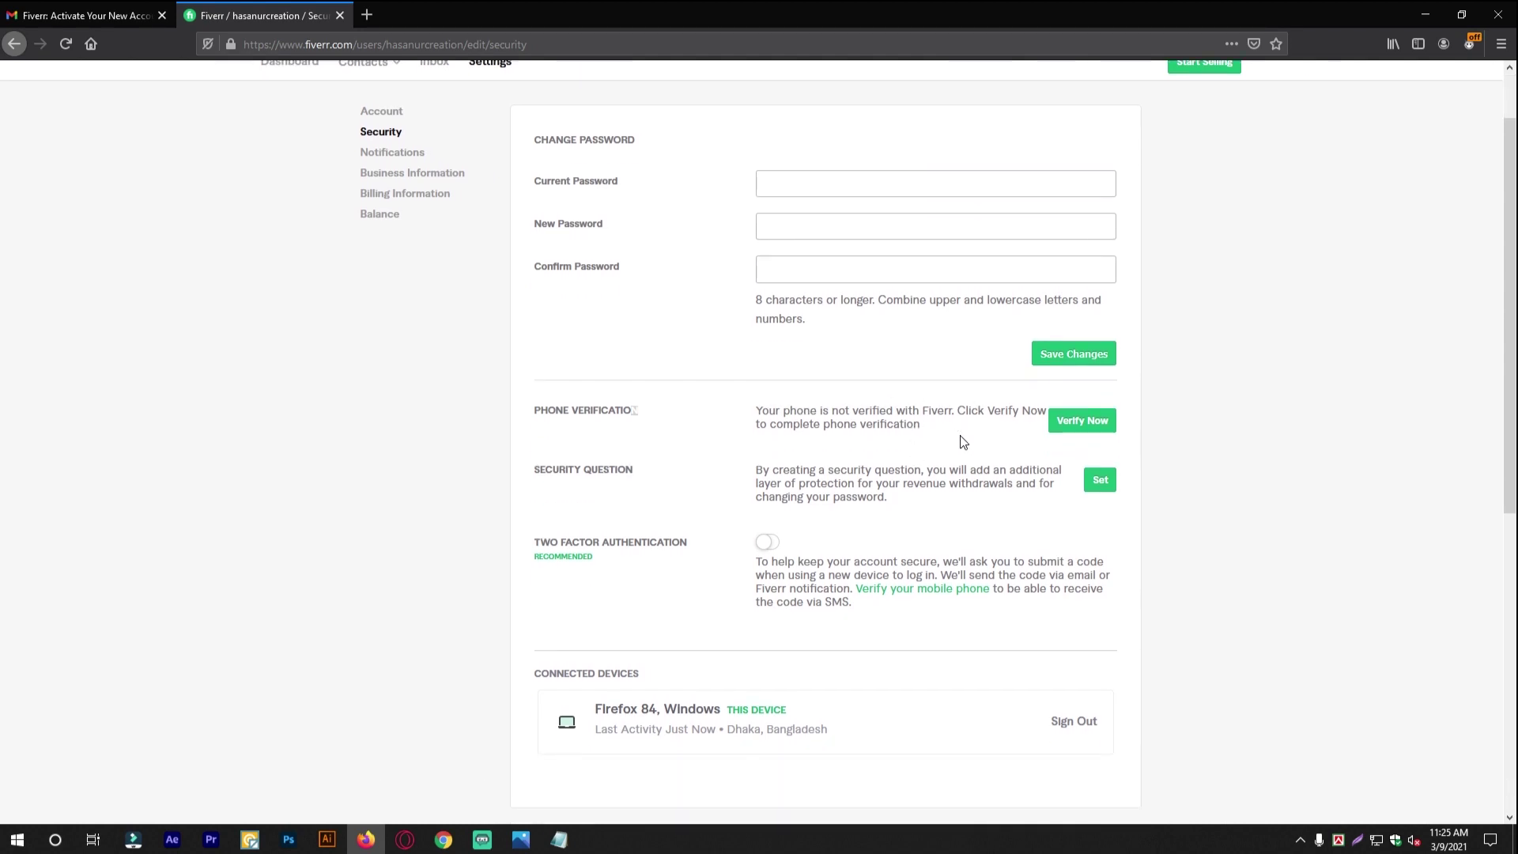
scroll(382, 203, "up", 1)
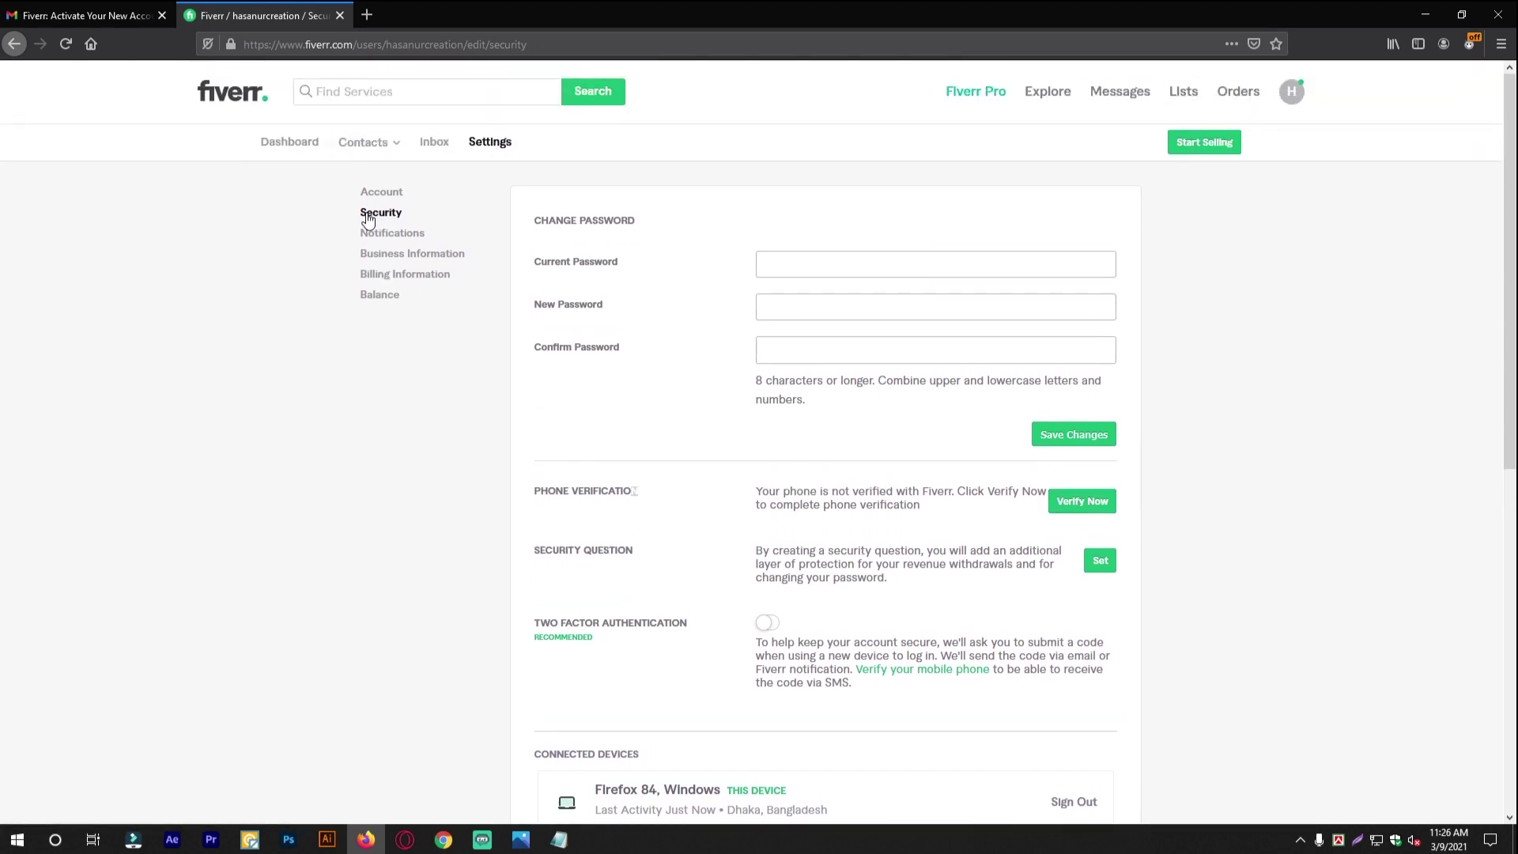
Step: Verify the phone number by SMS, entering the received 4-digit code
left_click(1082, 501)
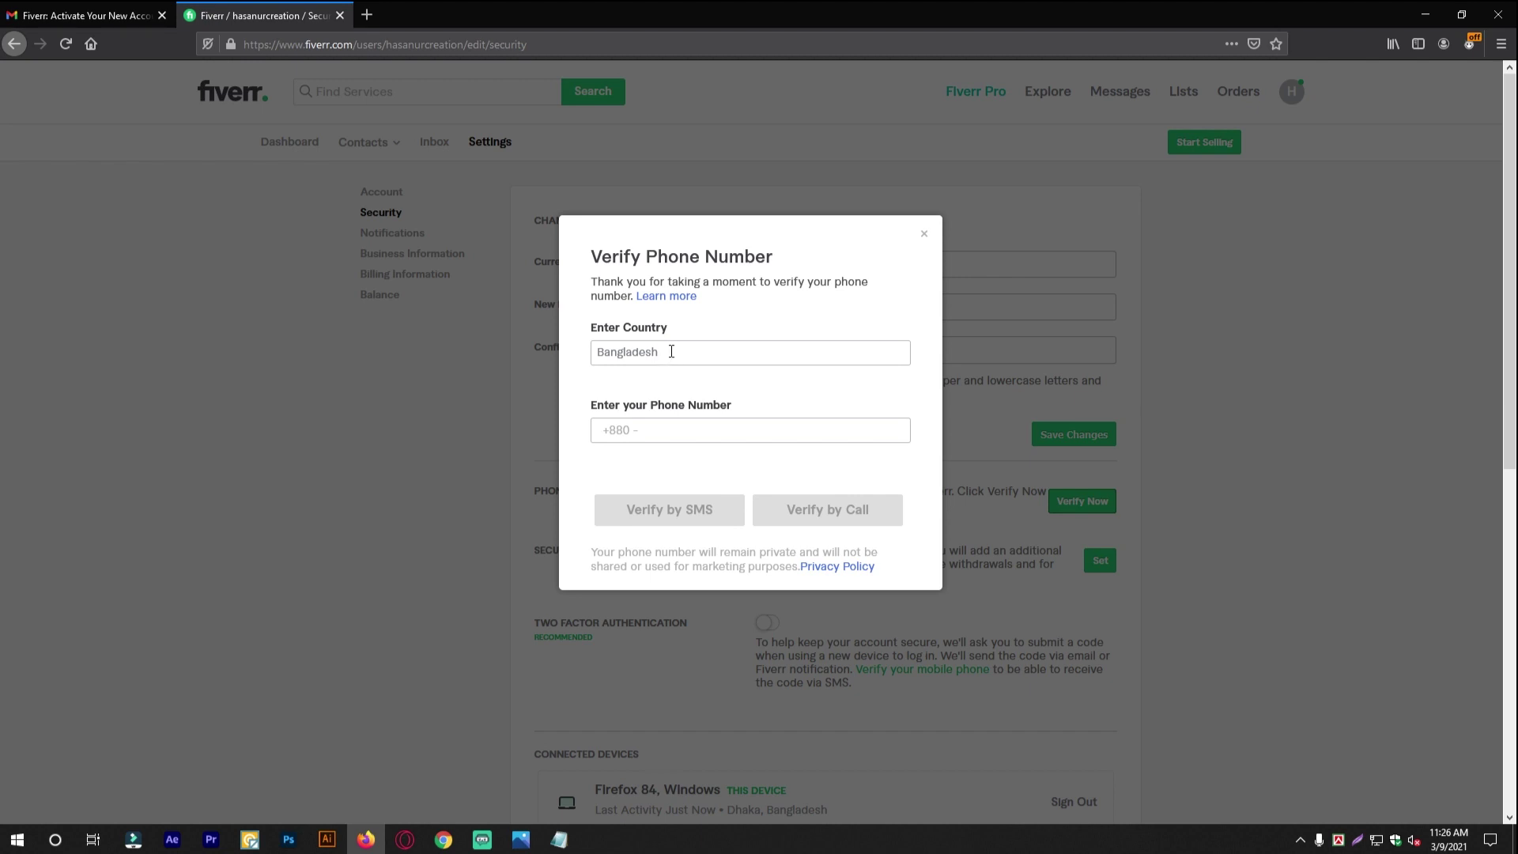
left_click(698, 424)
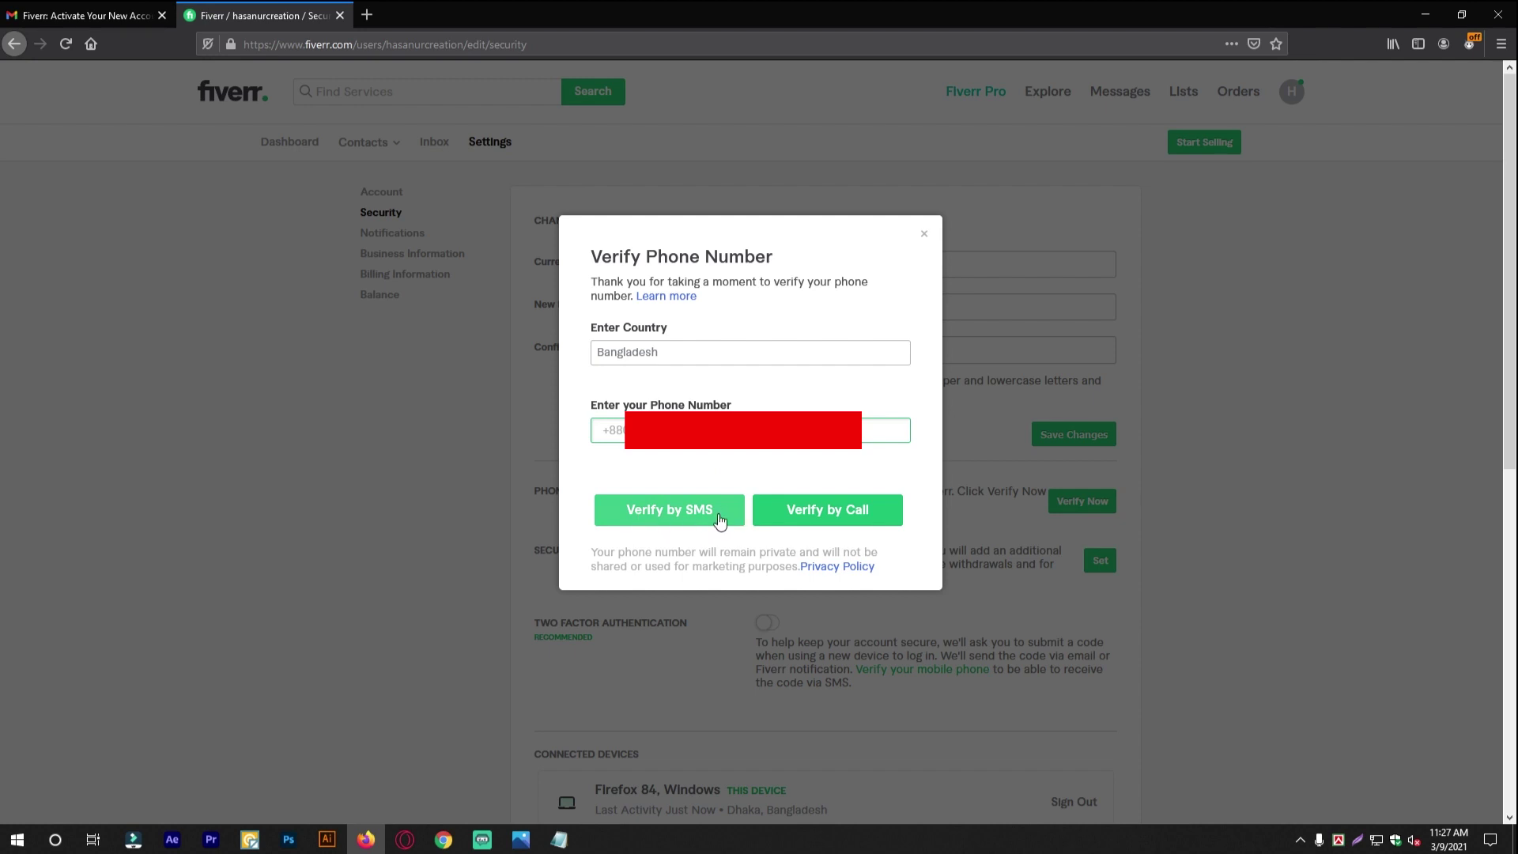
left_click(691, 514)
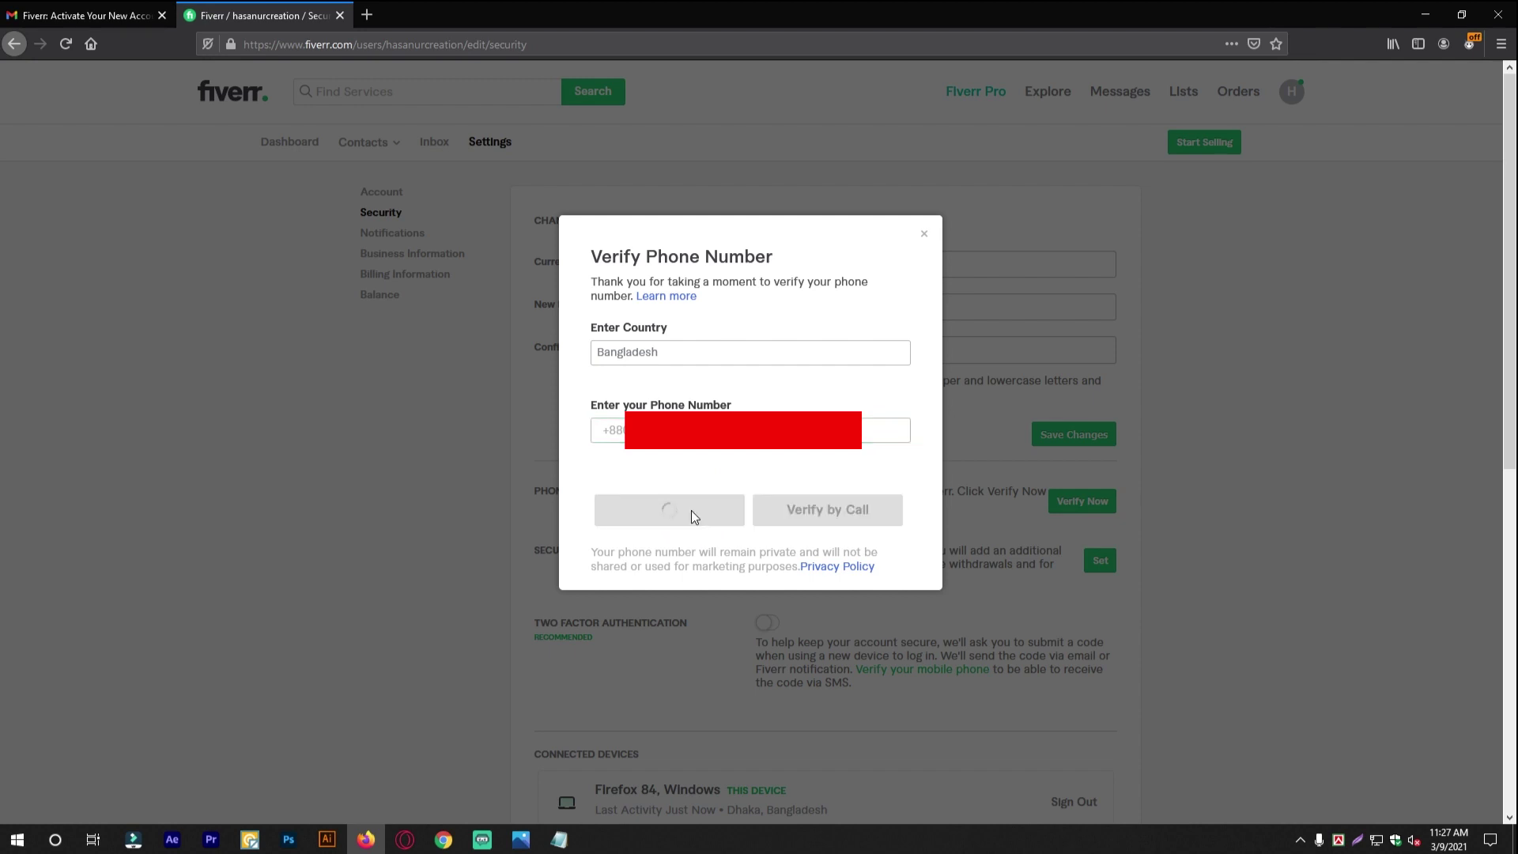
left_click(670, 464)
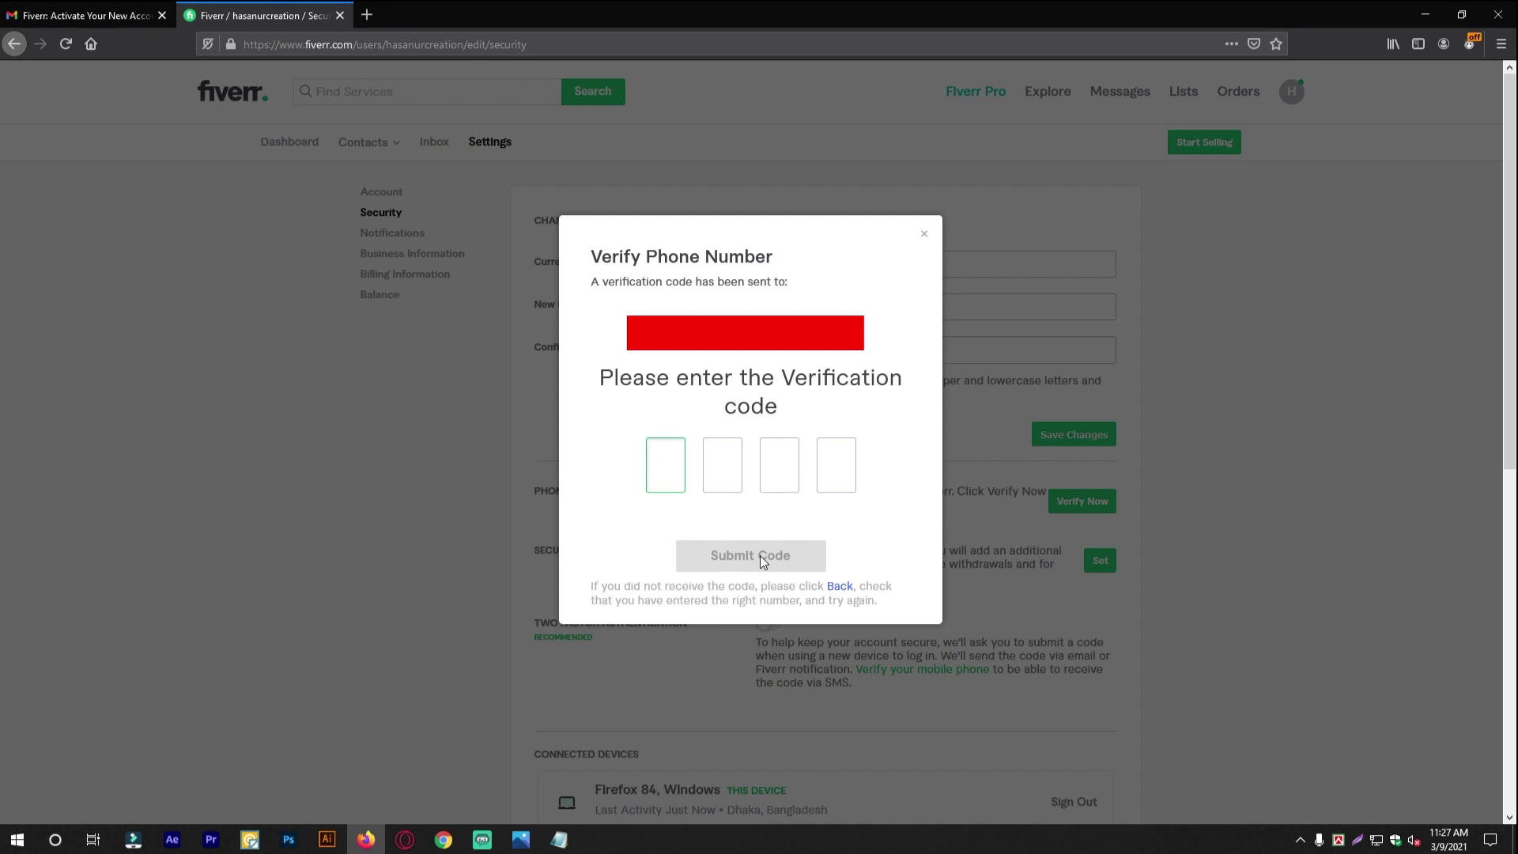
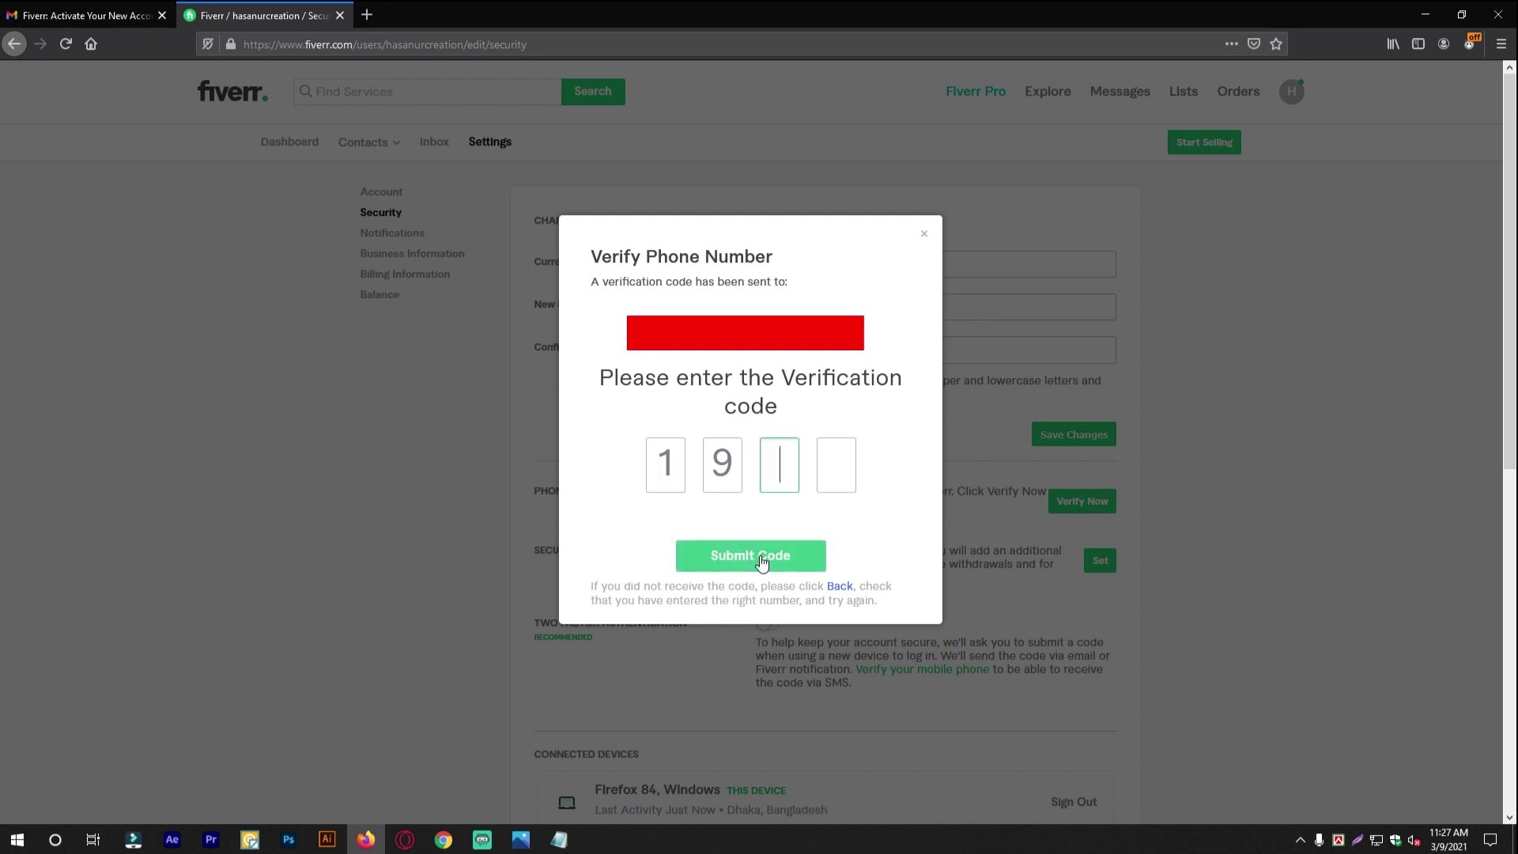
left_click(761, 555)
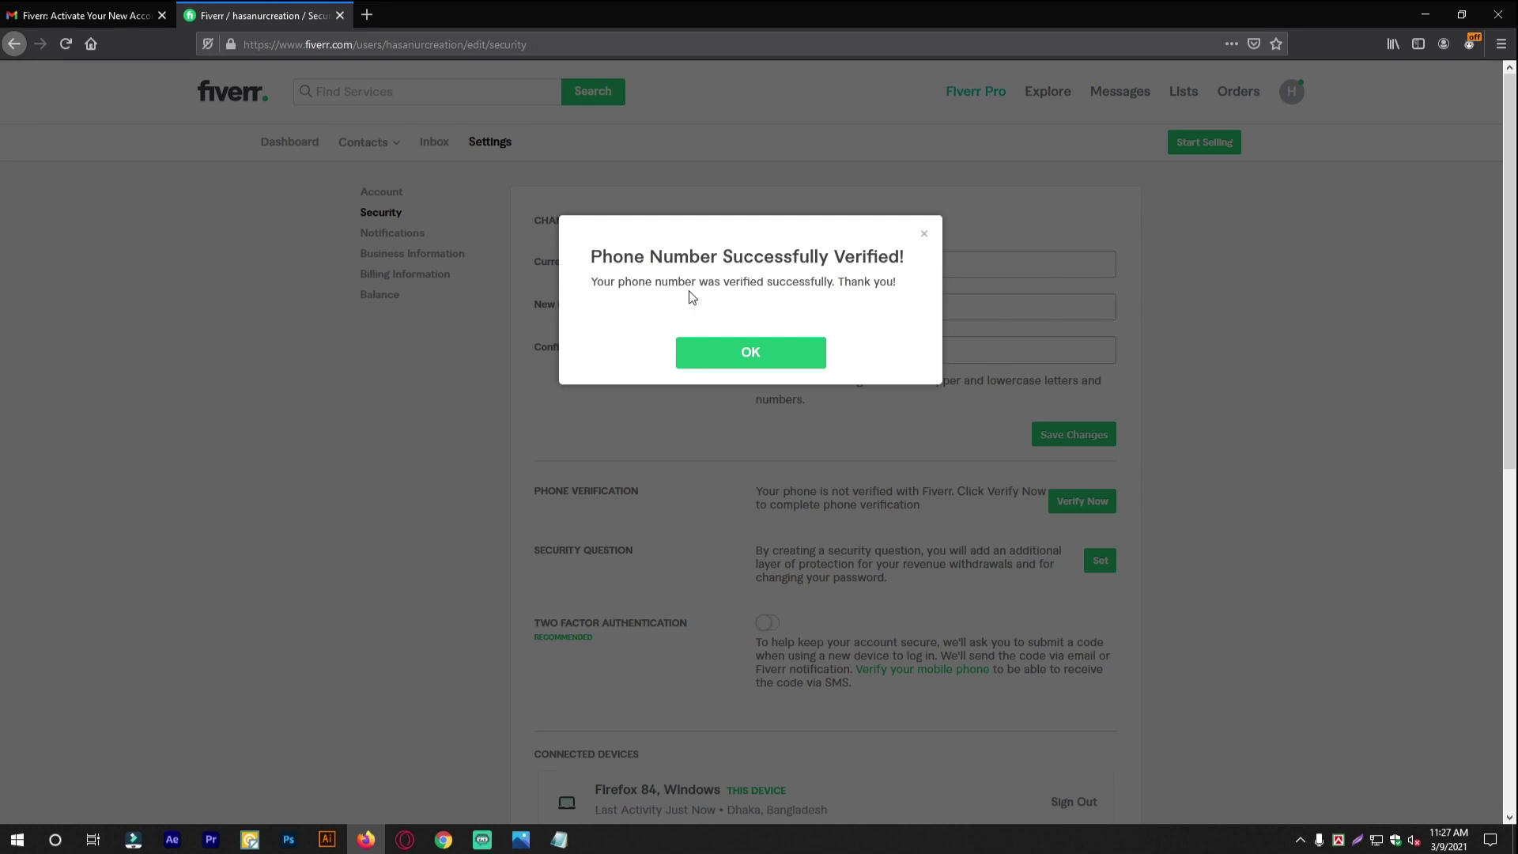
left_click_drag(625, 282, 764, 282)
Step: Set the security question 'What was the name of your first pet?' with a pet-name answer, confirming the phone as verified
left_click(869, 281)
left_click(759, 361)
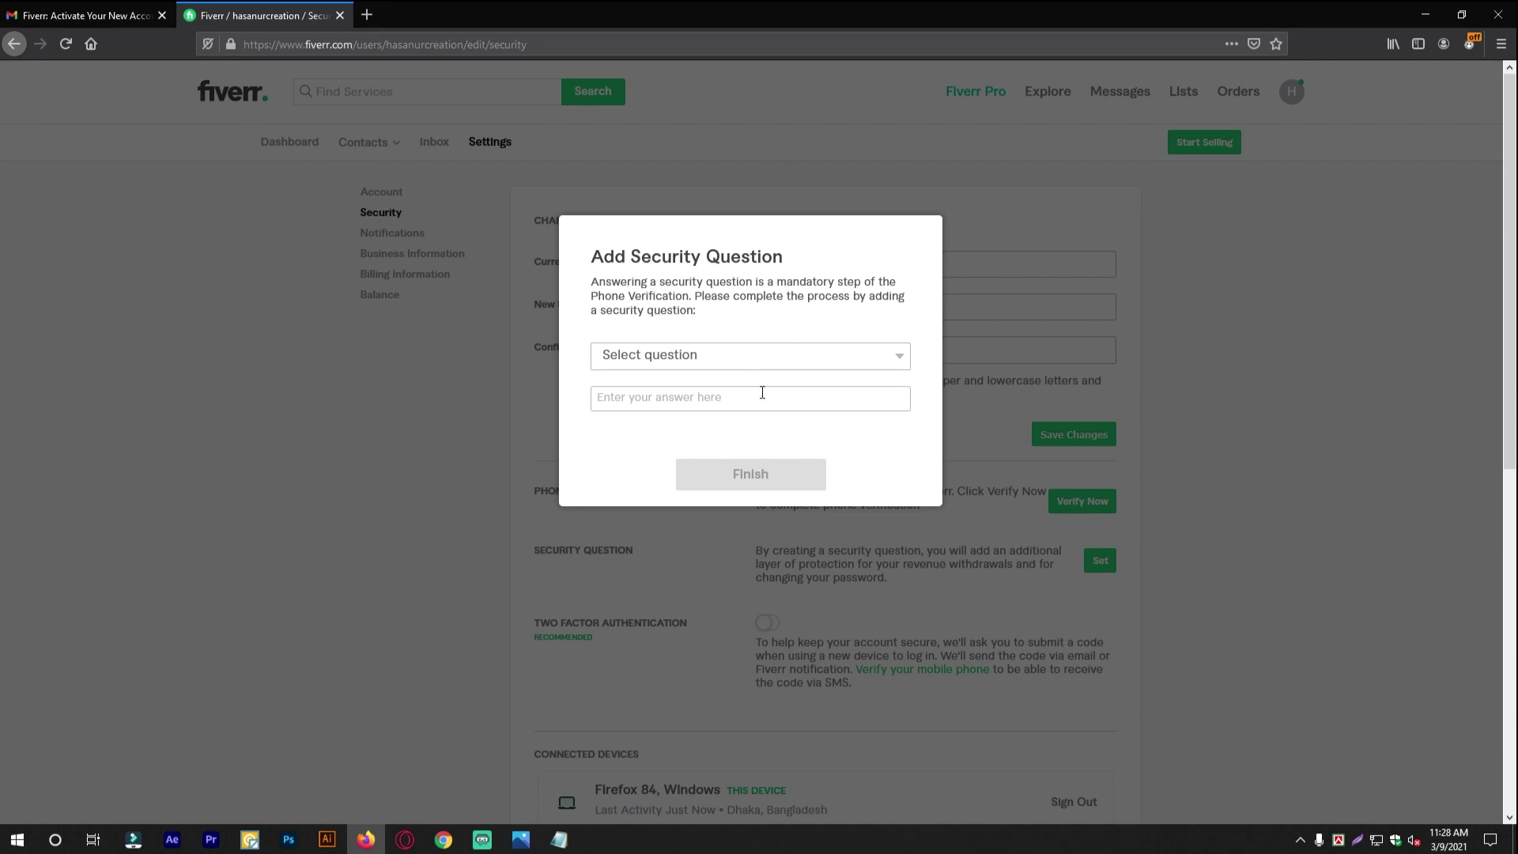
left_click(745, 354)
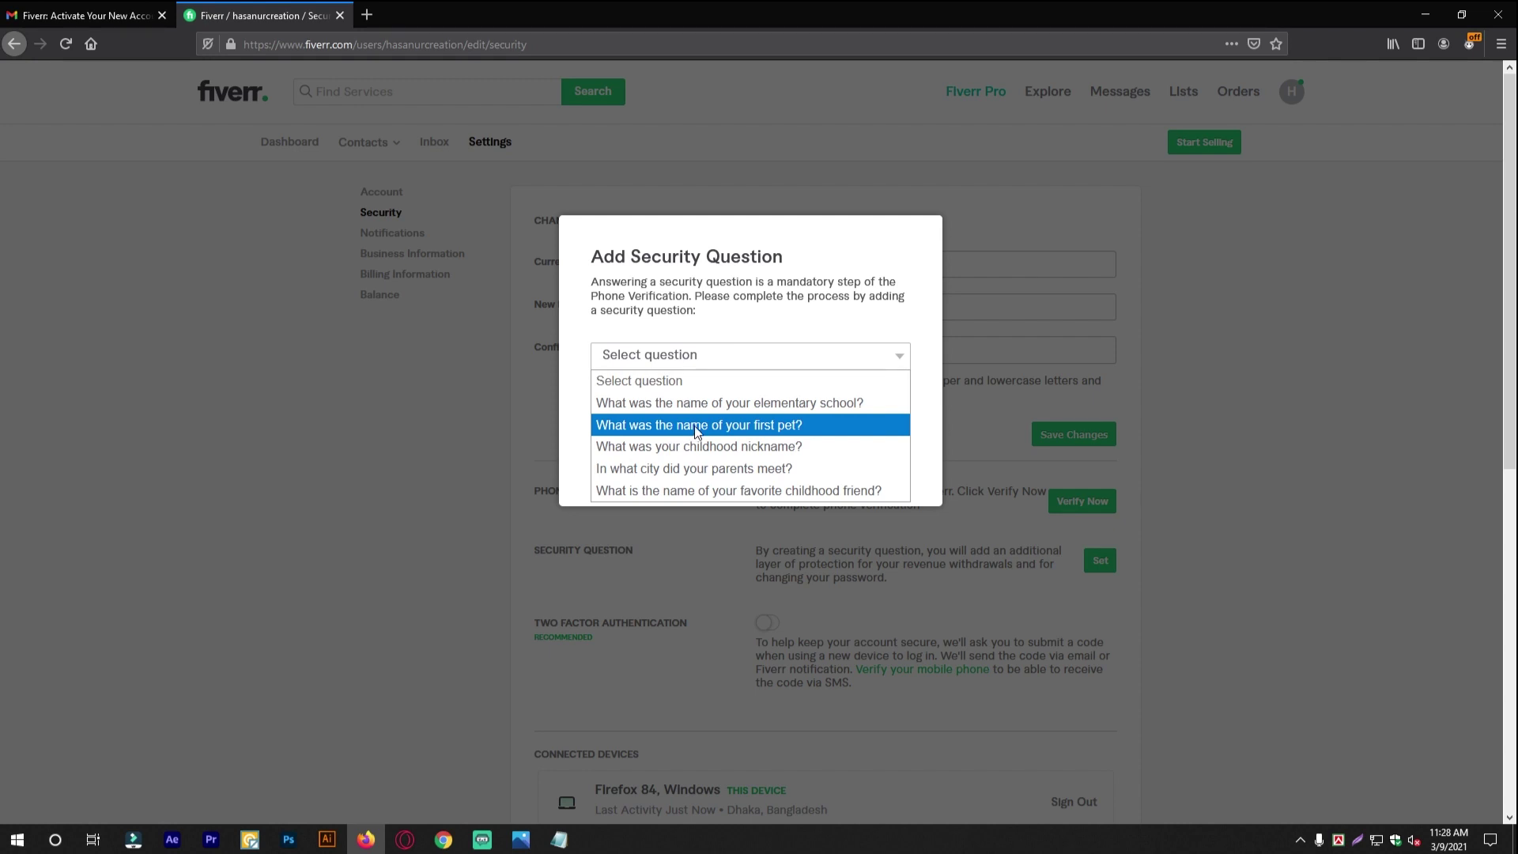
left_click(763, 430)
left_click(693, 397)
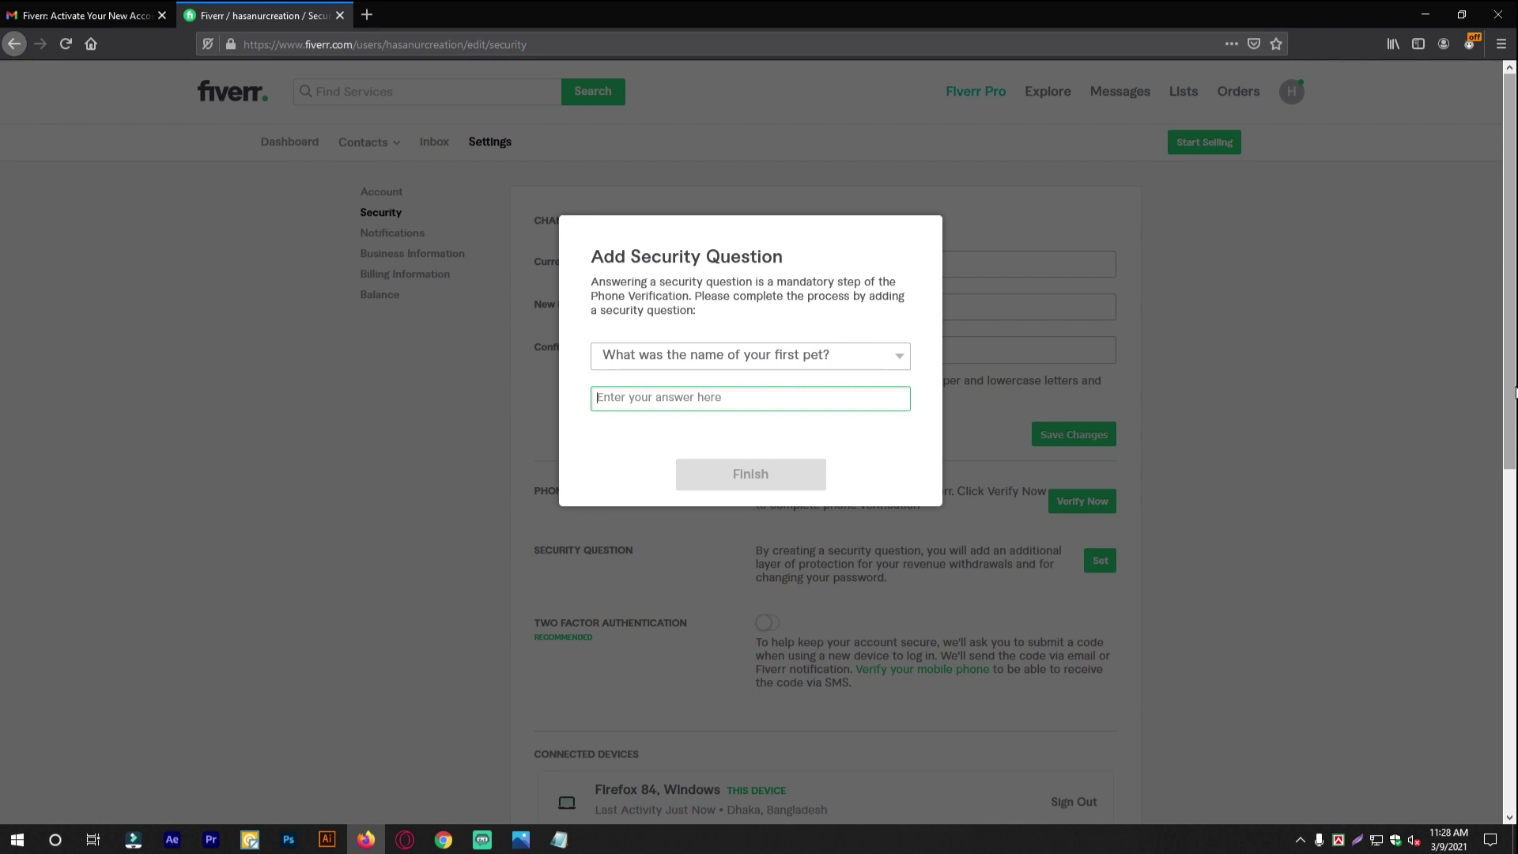
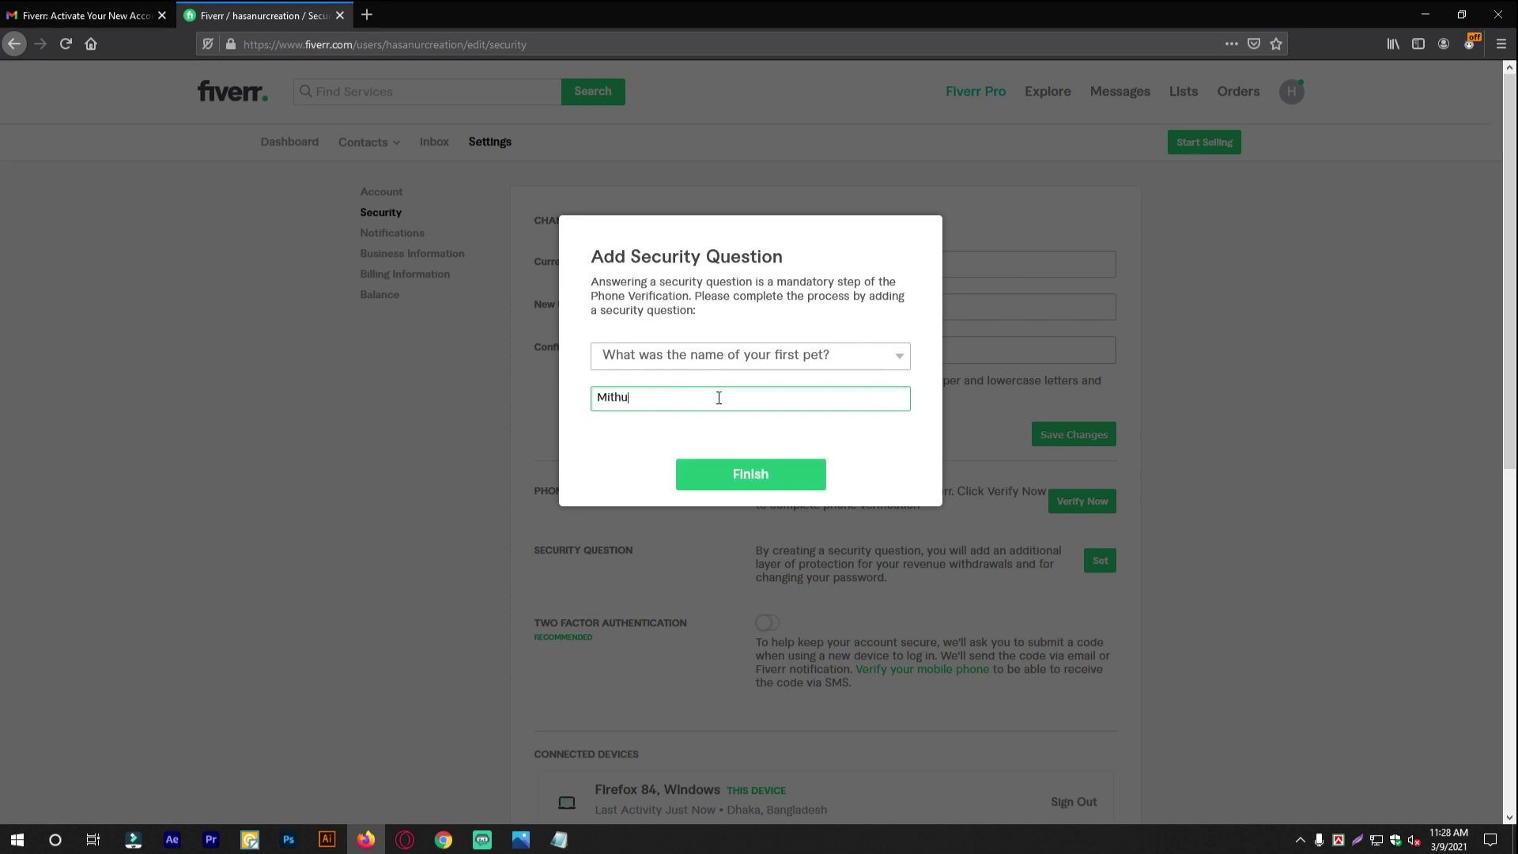
left_click(743, 472)
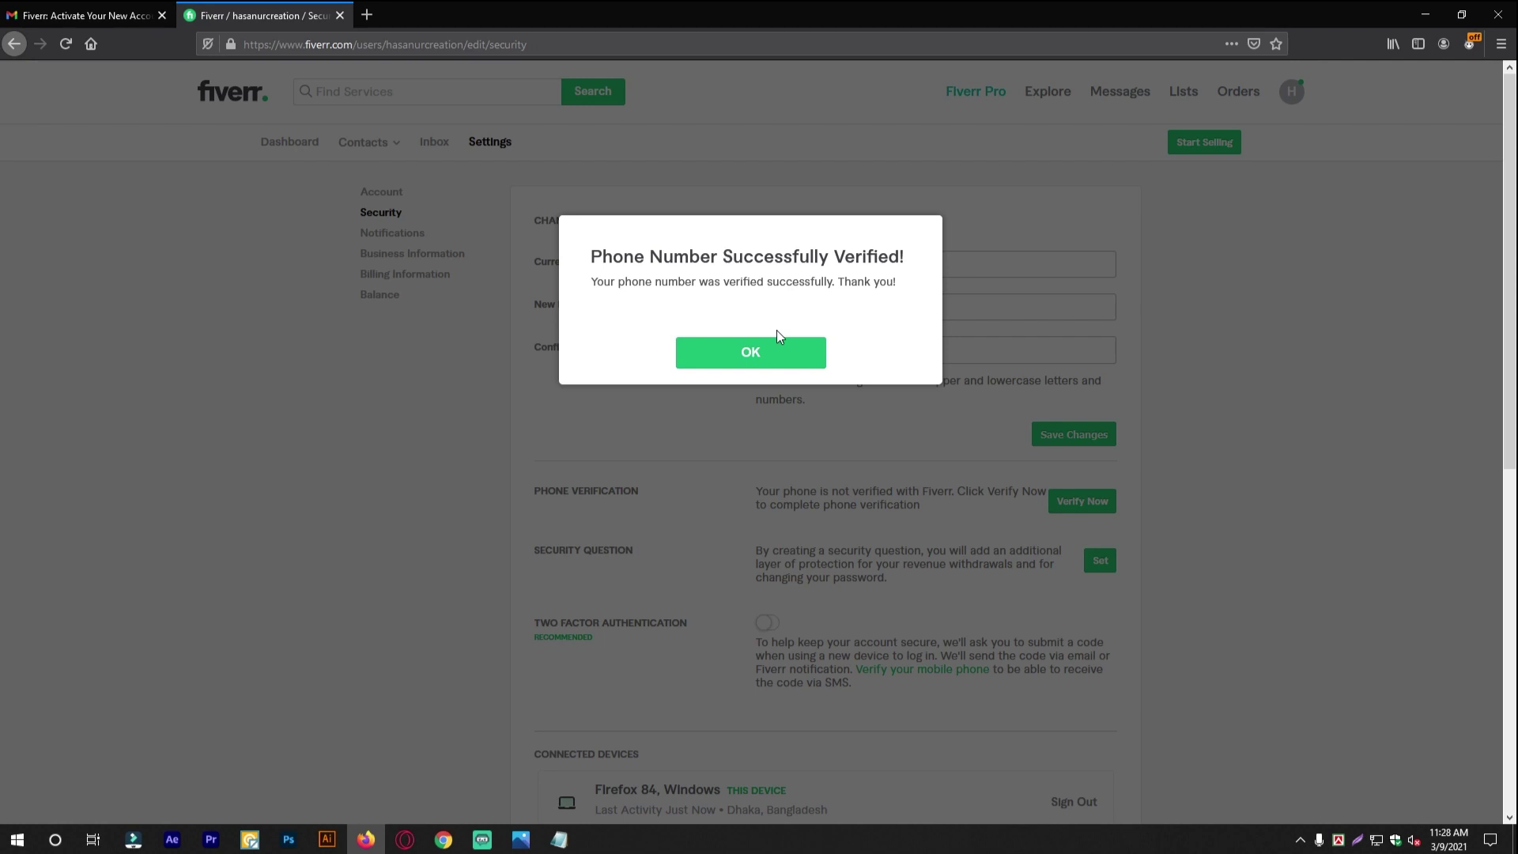
left_click(746, 358)
scroll(747, 361, "down", 2)
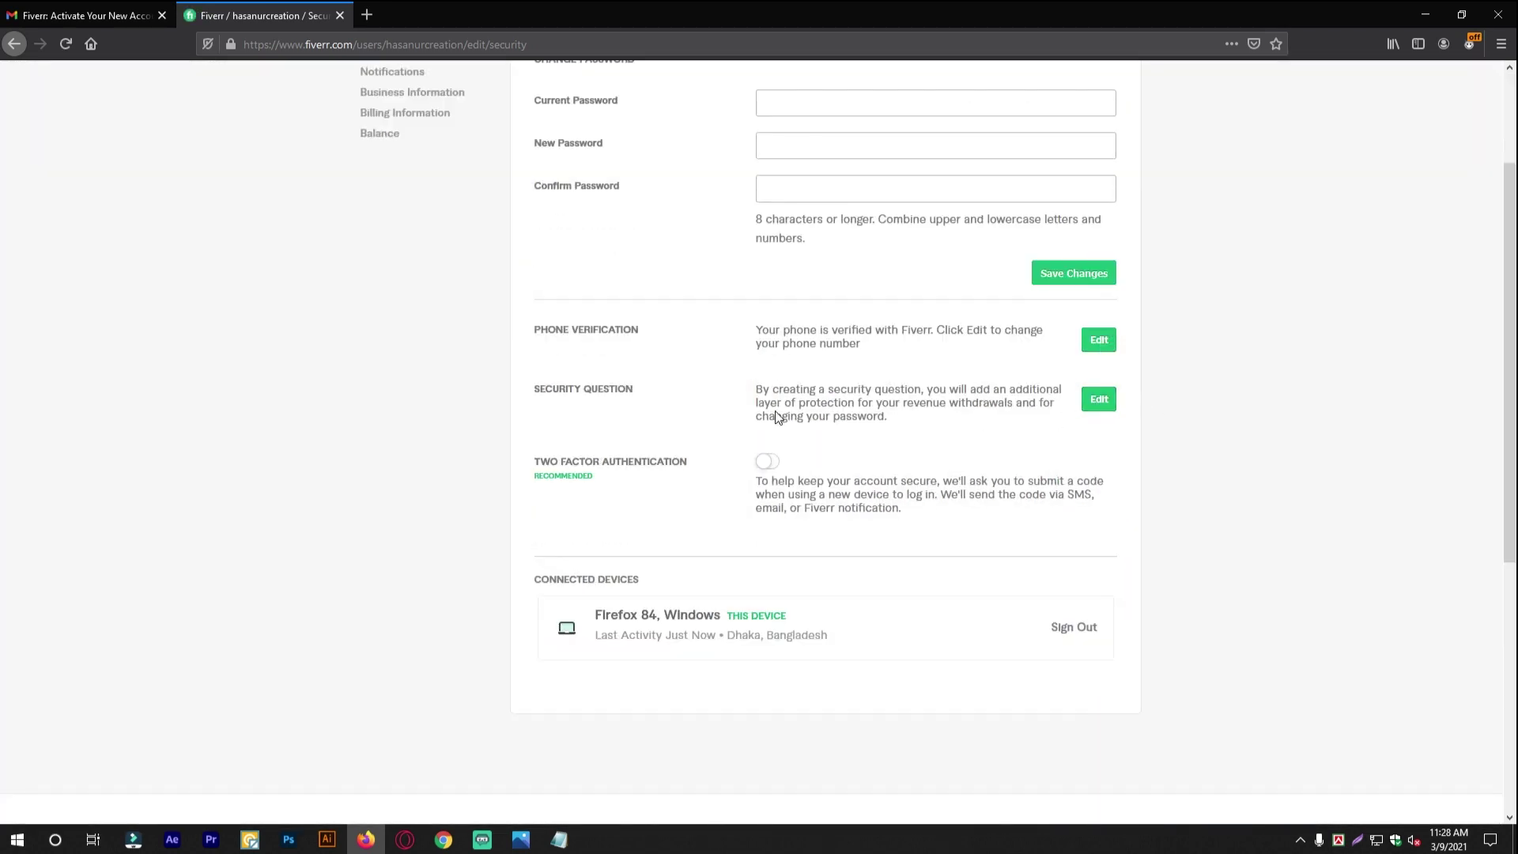
left_click_drag(554, 389, 621, 389)
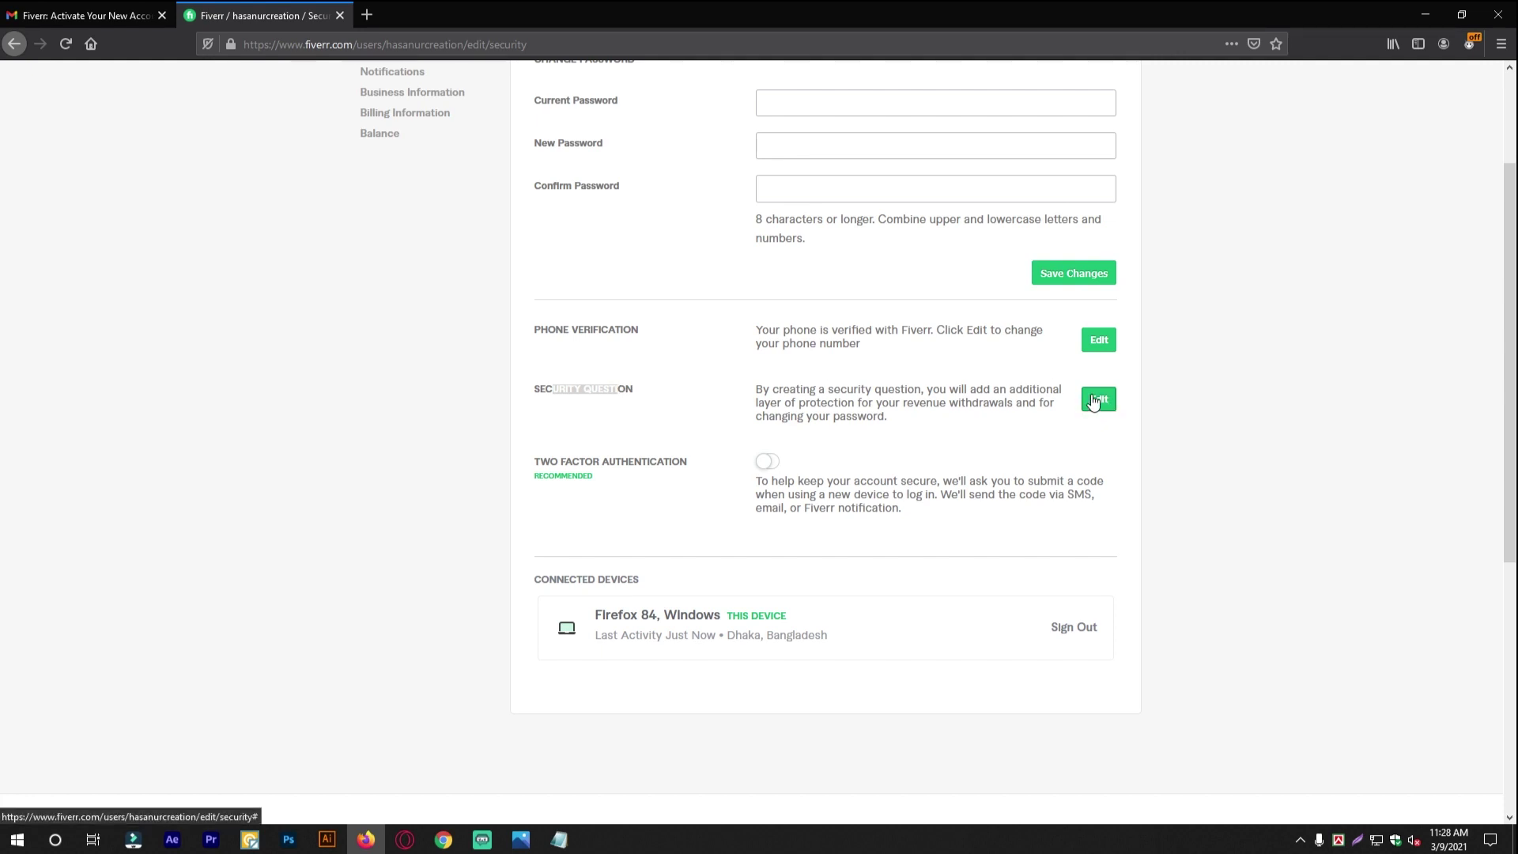
left_click_drag(556, 336, 643, 340)
left_click(644, 340)
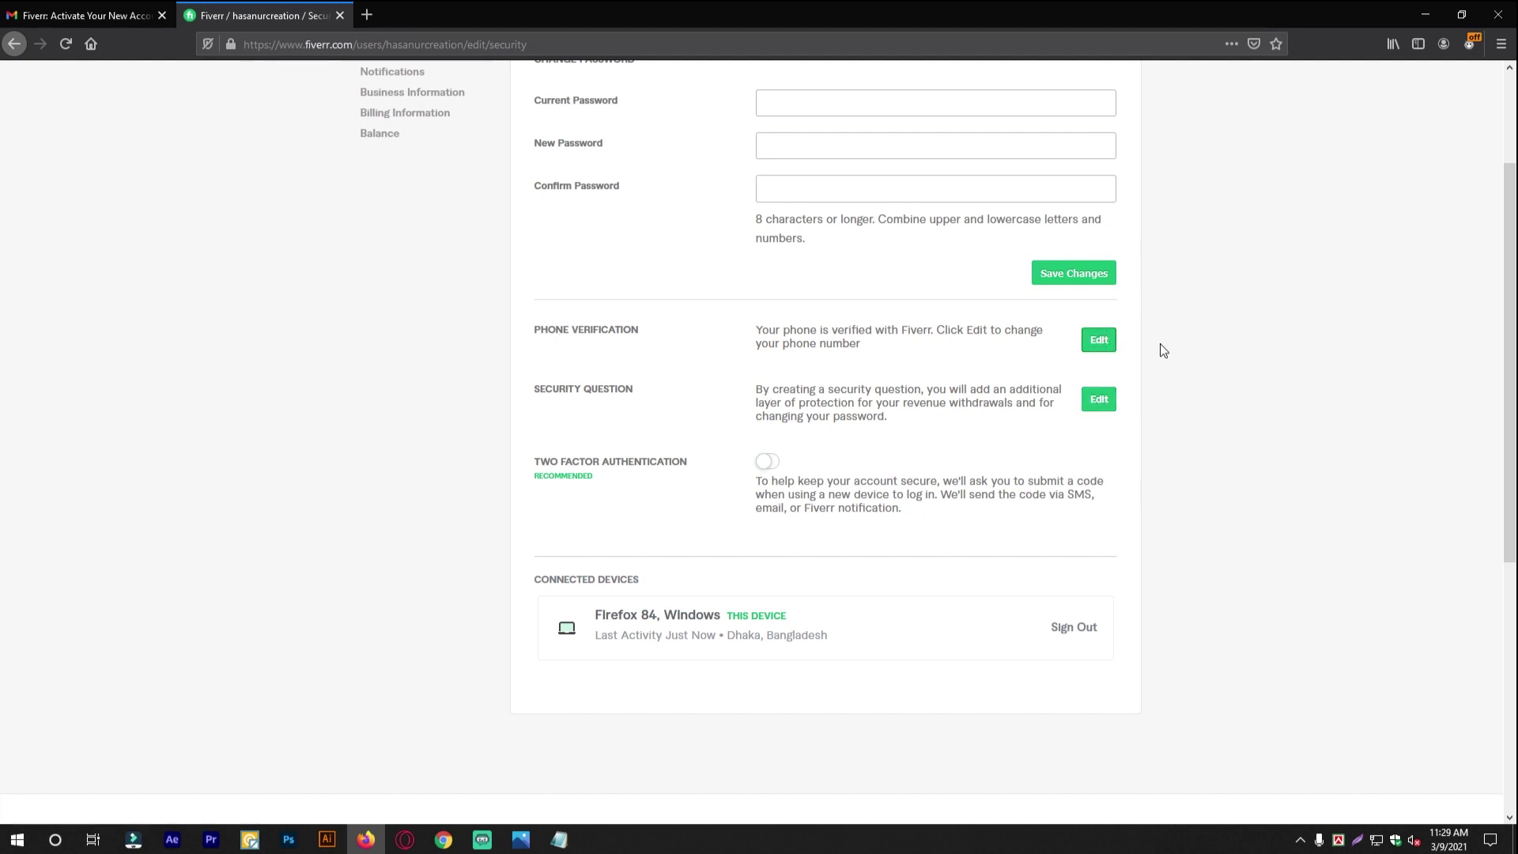
left_click_drag(580, 329, 678, 334)
left_click(672, 346)
left_click_drag(542, 393, 789, 388)
left_click(788, 387)
scroll(870, 474, "up", 2)
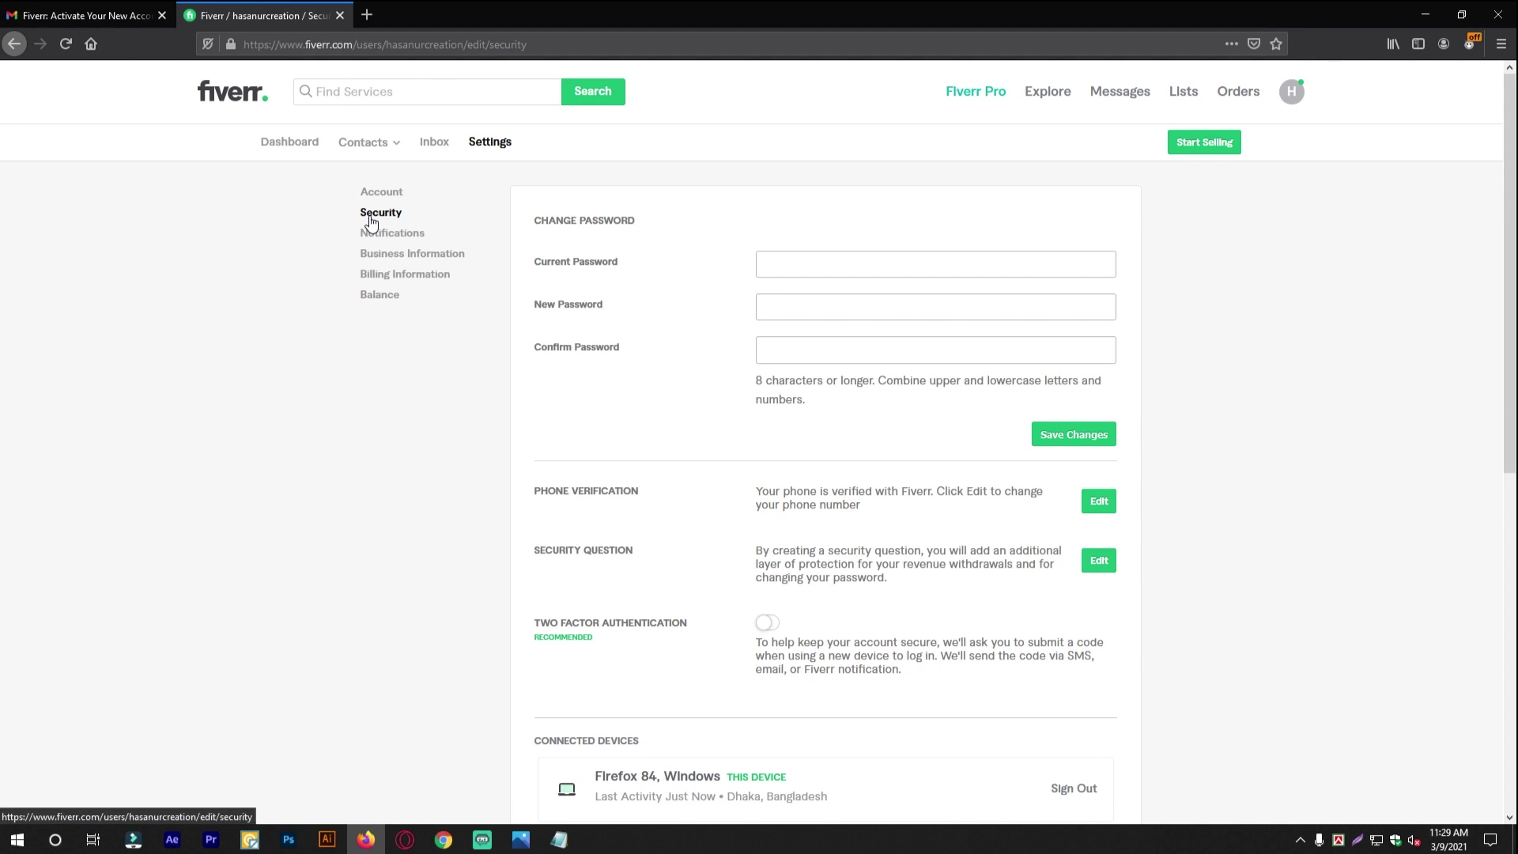
Step: Open the Notifications settings and toggle the notification sound off and back on
left_click(397, 237)
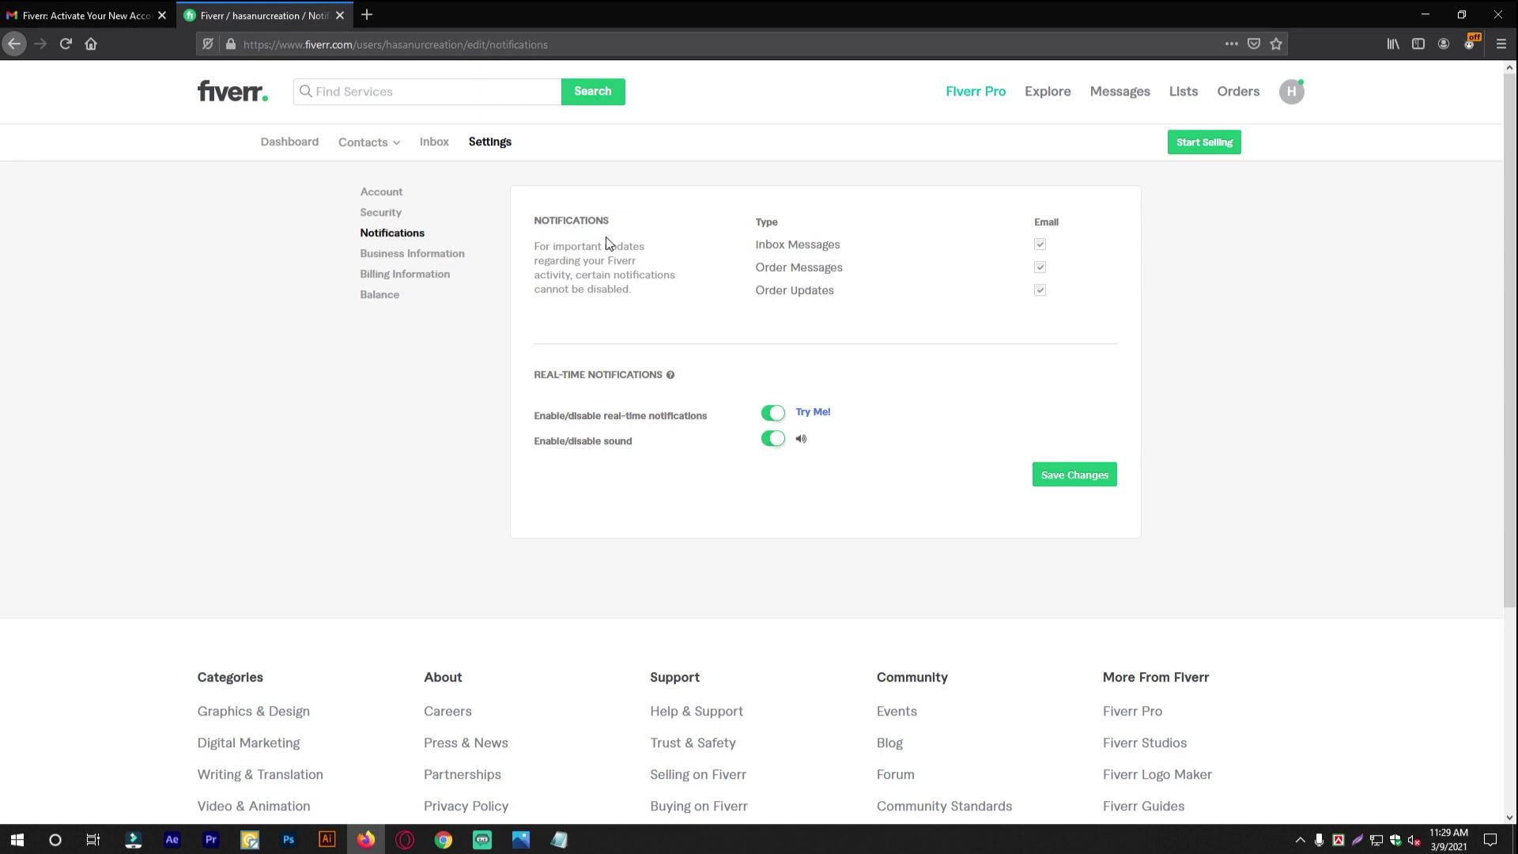
left_click_drag(774, 250, 832, 289)
left_click(825, 270)
left_click(806, 292)
left_click_drag(763, 294, 809, 294)
left_click(818, 294)
left_click(774, 439)
left_click(774, 439)
Step: Open Business Information and look over the business name and description fields
left_click(433, 257)
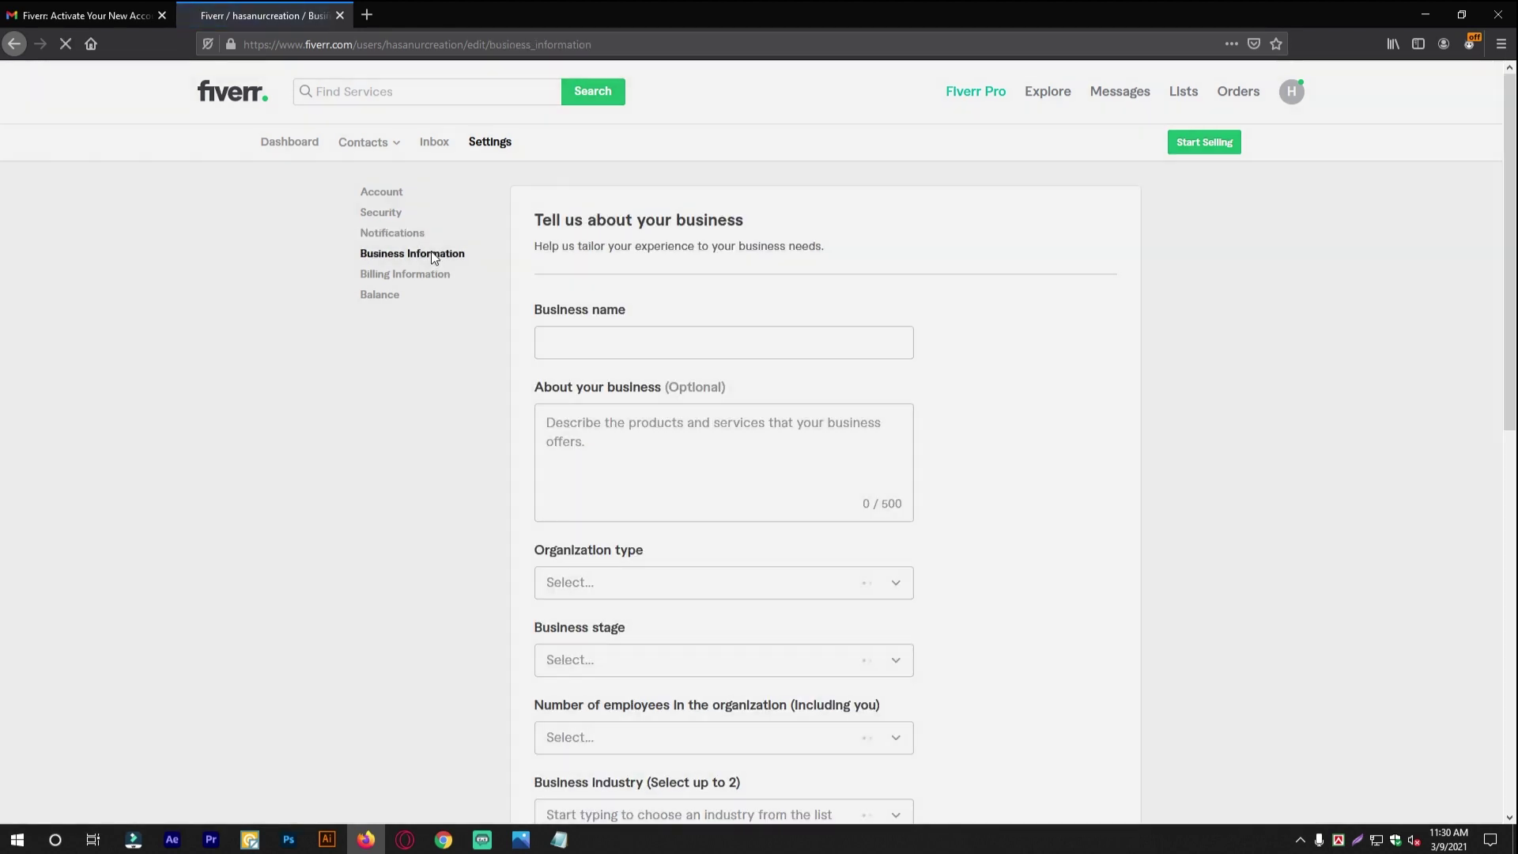
scroll(827, 299, "down", 3)
scroll(827, 298, "up", 3)
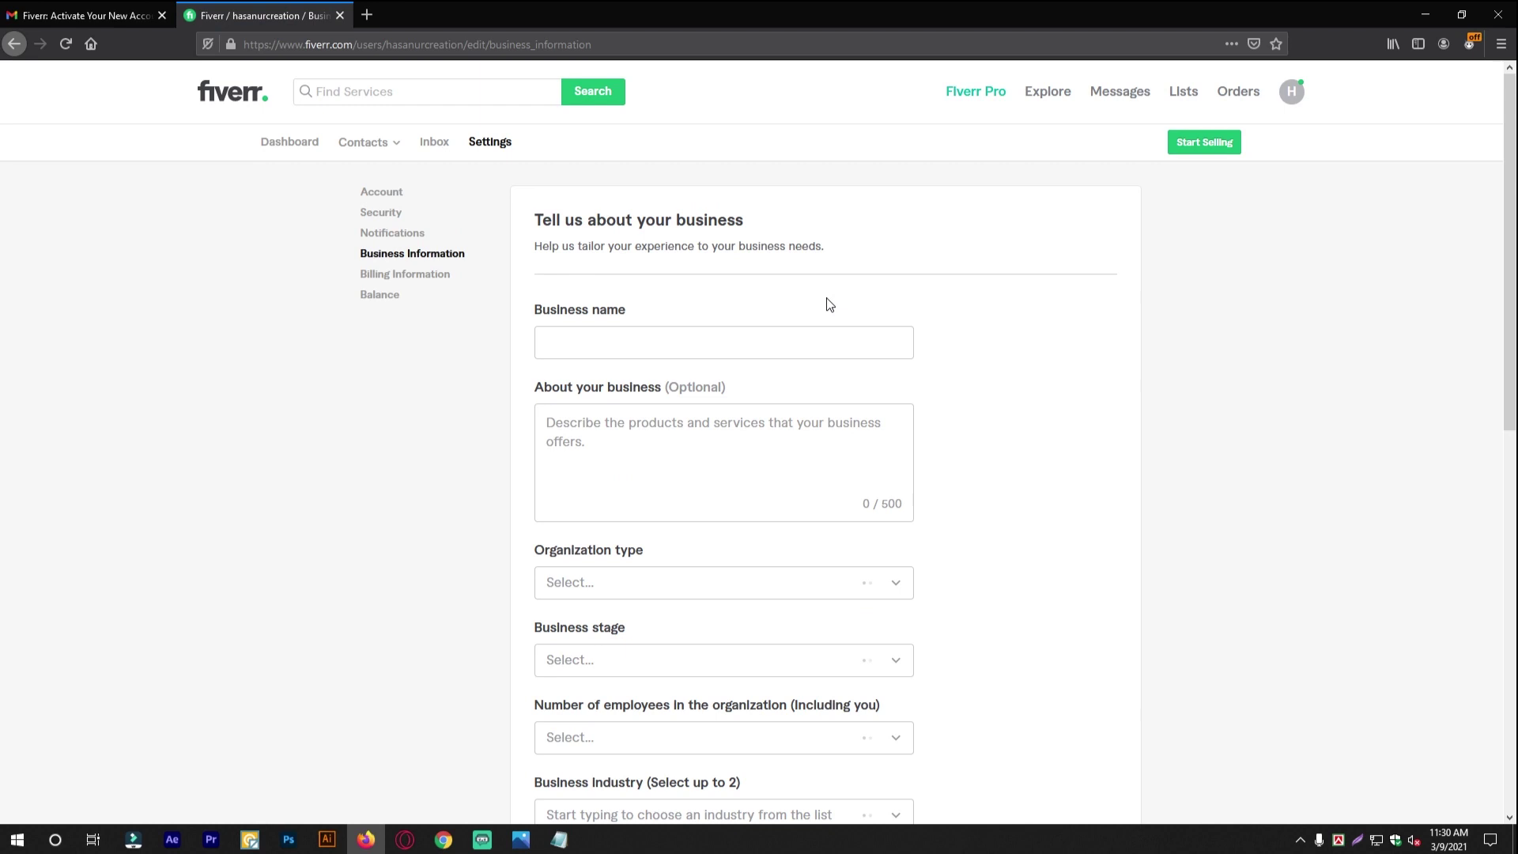
left_click(539, 346)
left_click(585, 433)
scroll(888, 434, "down", 2)
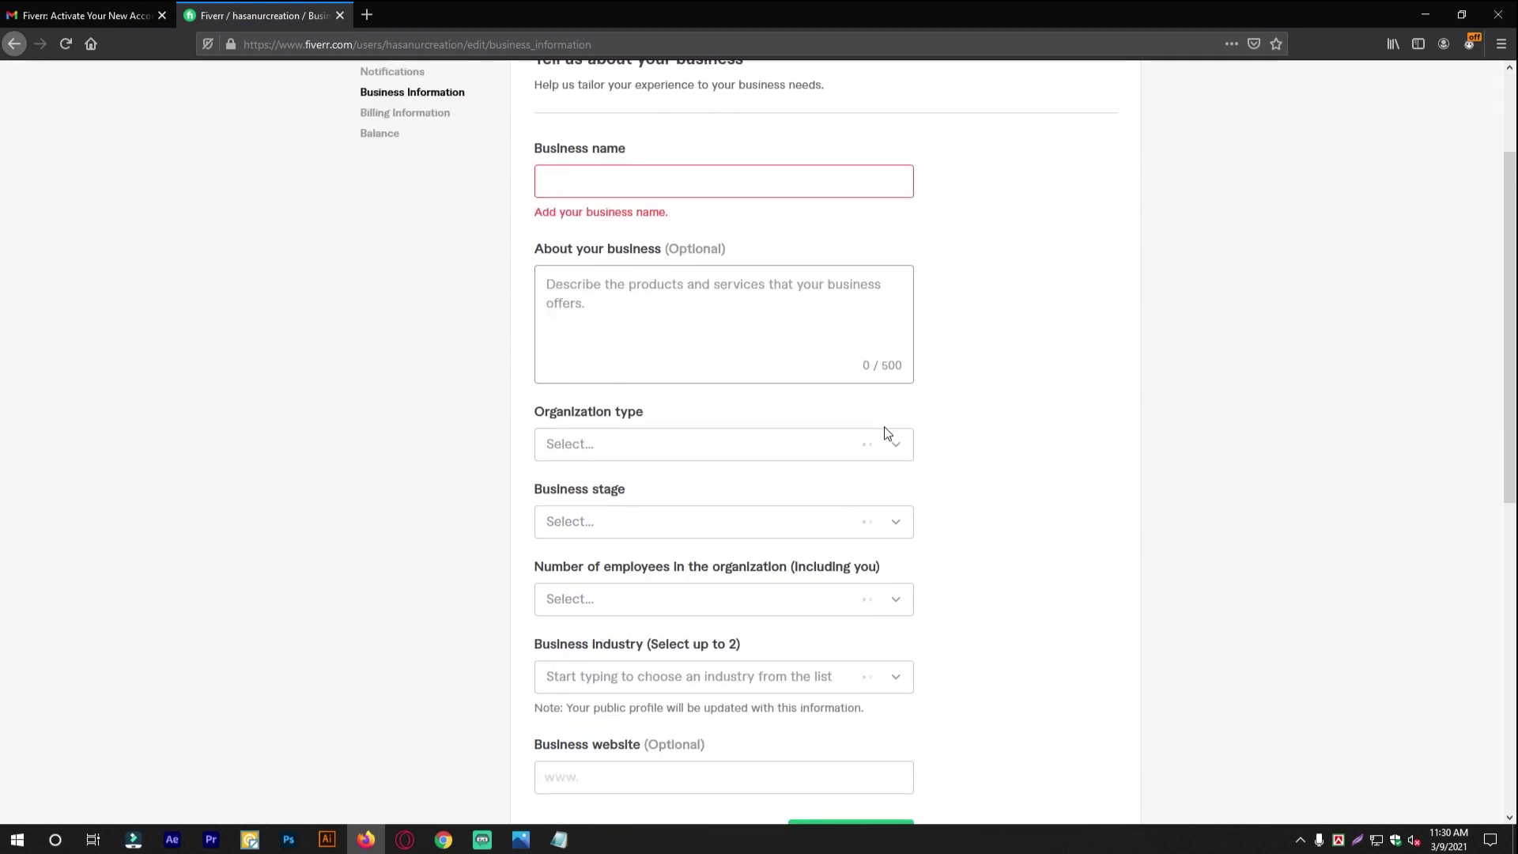
Step: Check the Organization type choices without changing them, then go to Billing Information
left_click(640, 447)
scroll(789, 433, "down", 2)
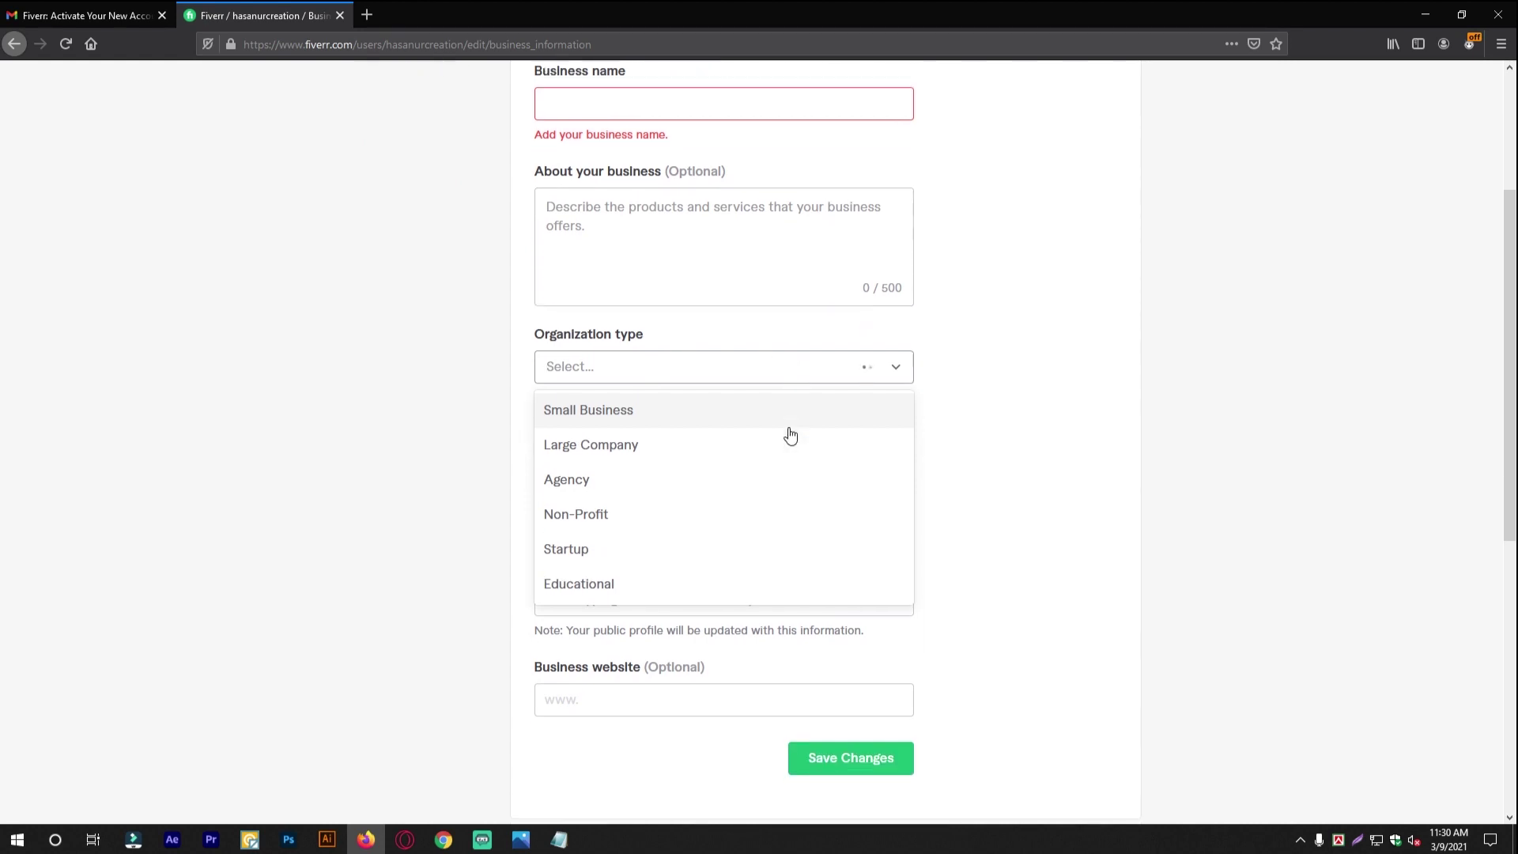
left_click(1050, 441)
scroll(627, 393, "up", 4)
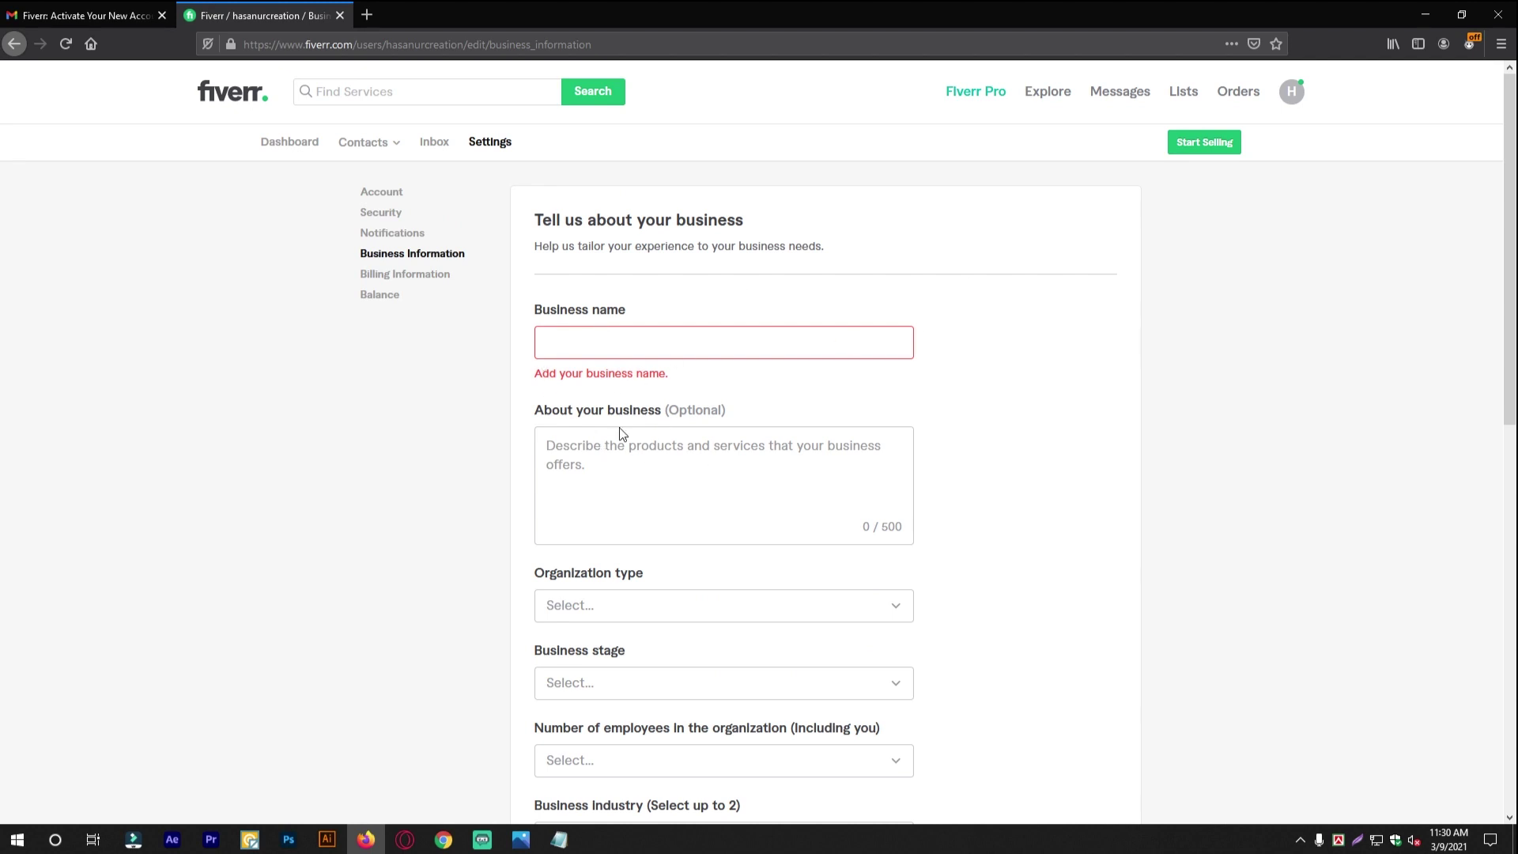
scroll(695, 424, "down", 3)
scroll(752, 332, "up", 3)
left_click(419, 284)
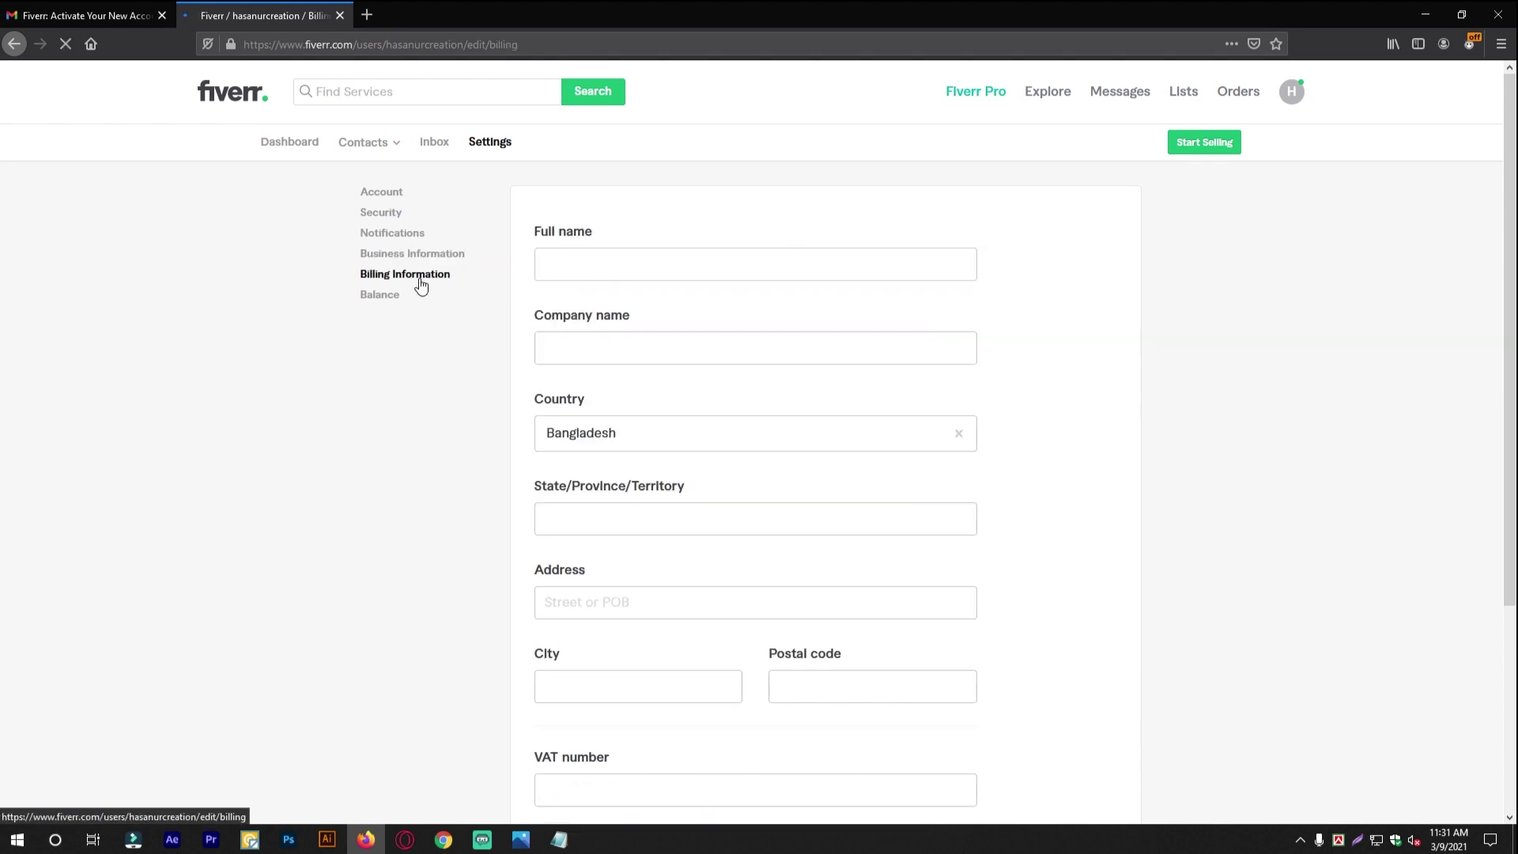
left_click(640, 265)
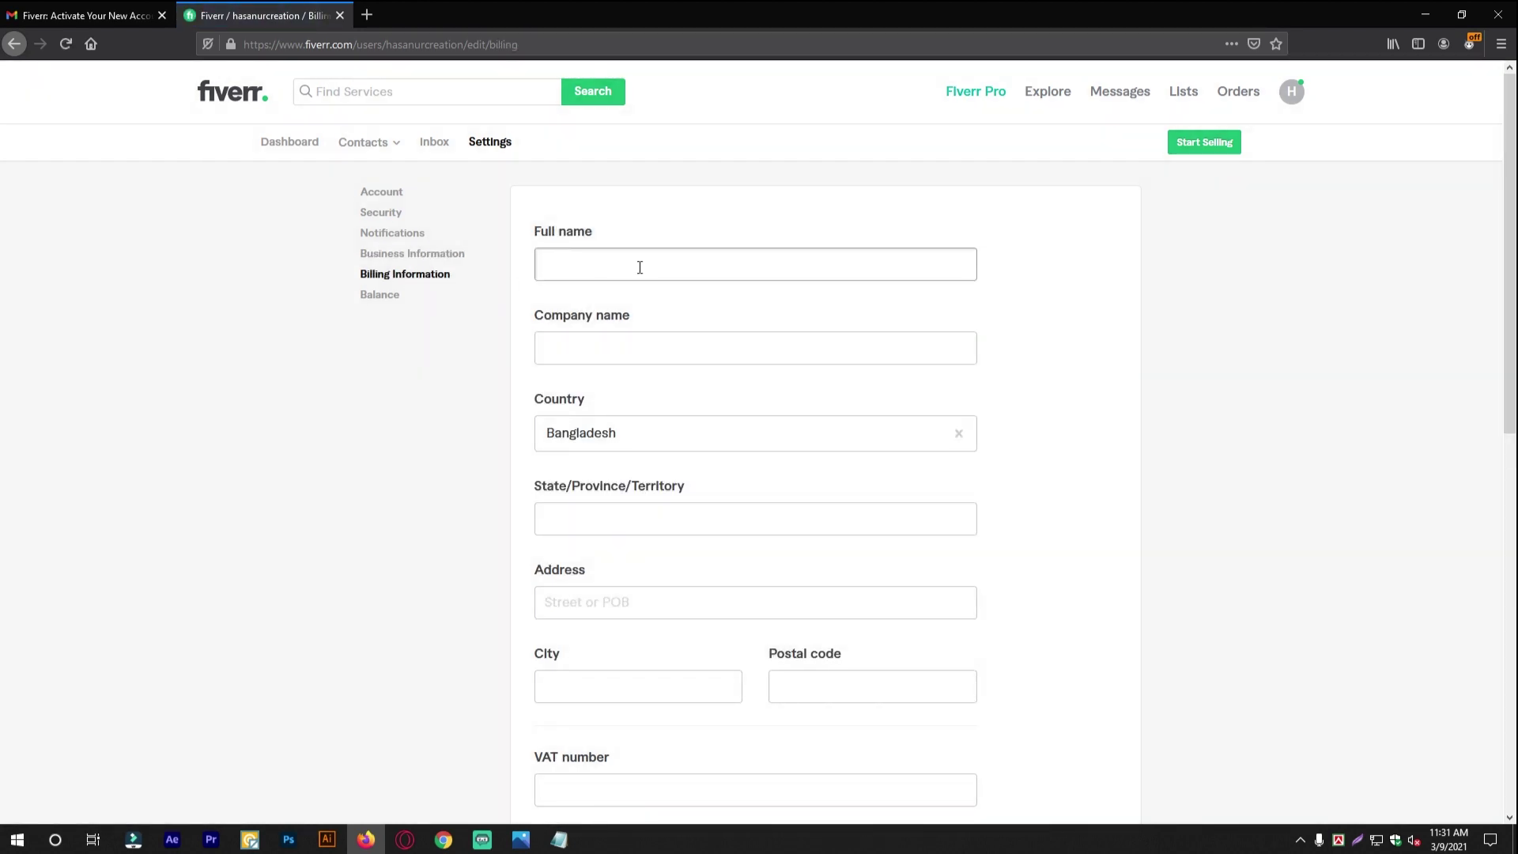
left_click(619, 352)
left_click(616, 255)
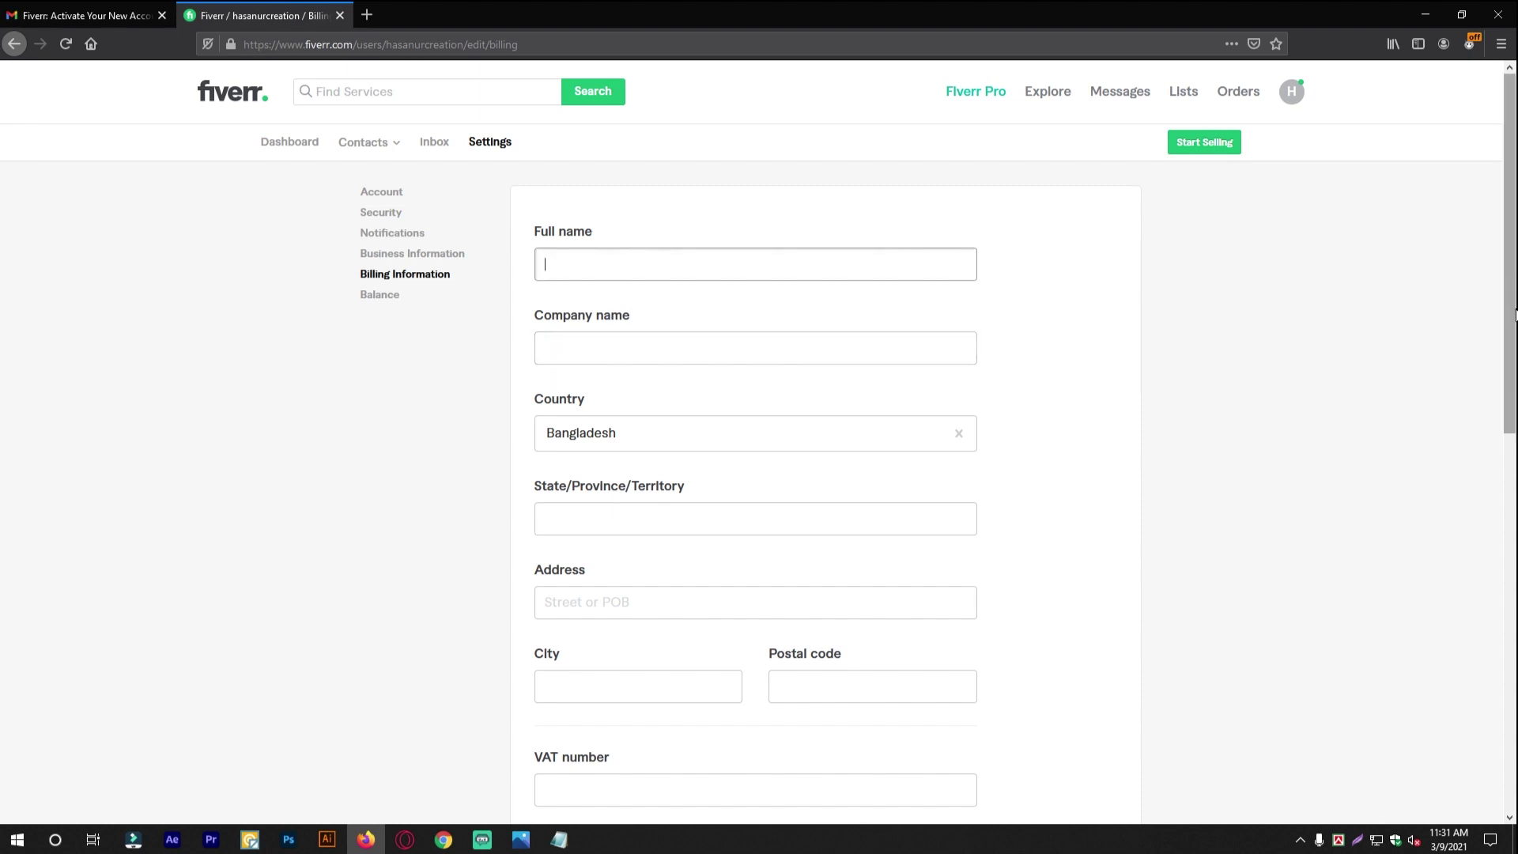
type("Md. Hasanur Rahman")
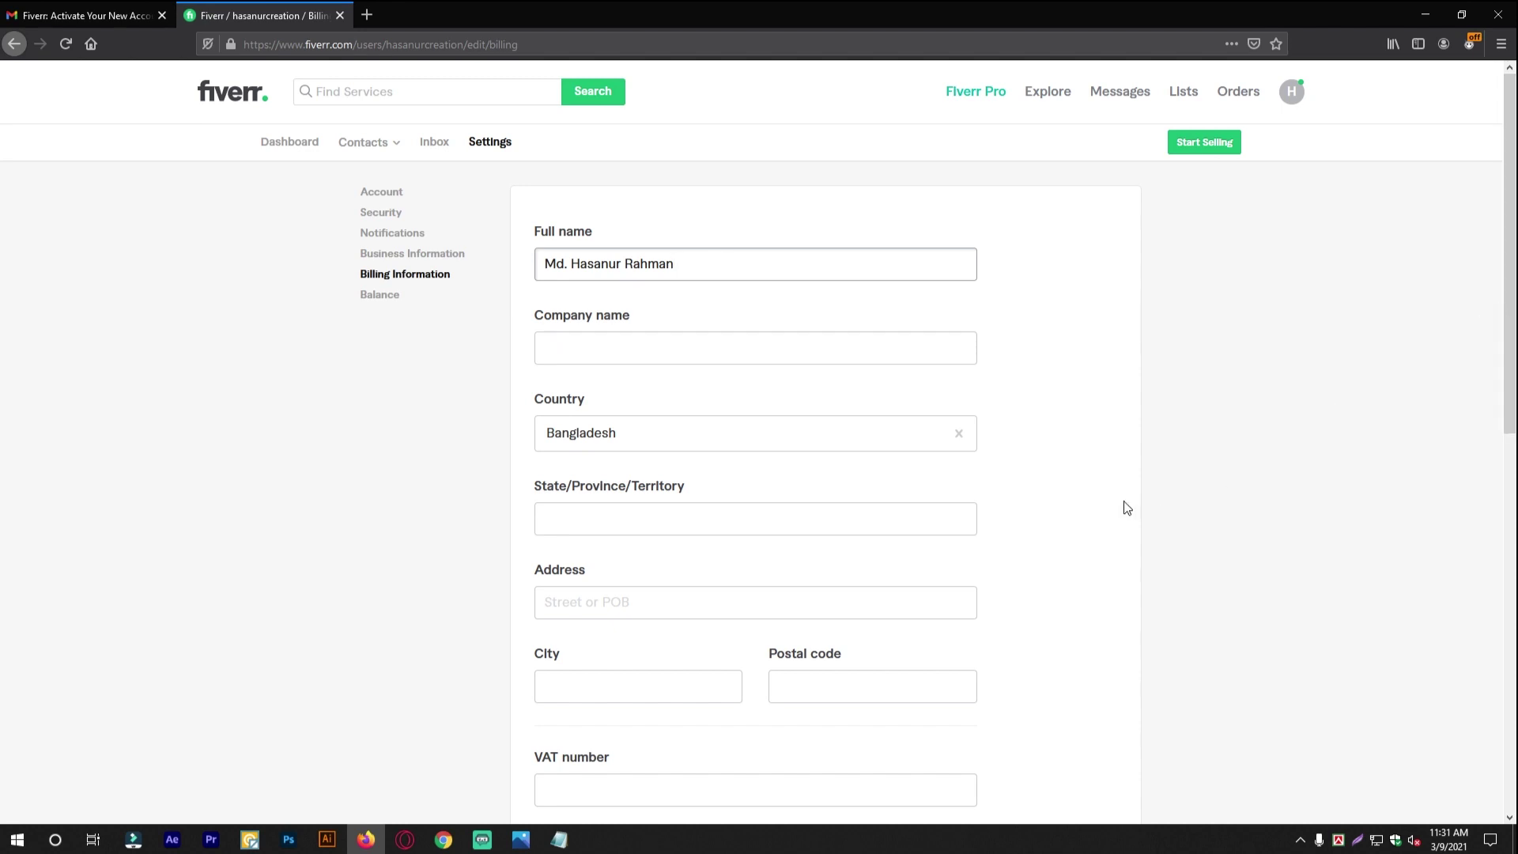
left_click(635, 356)
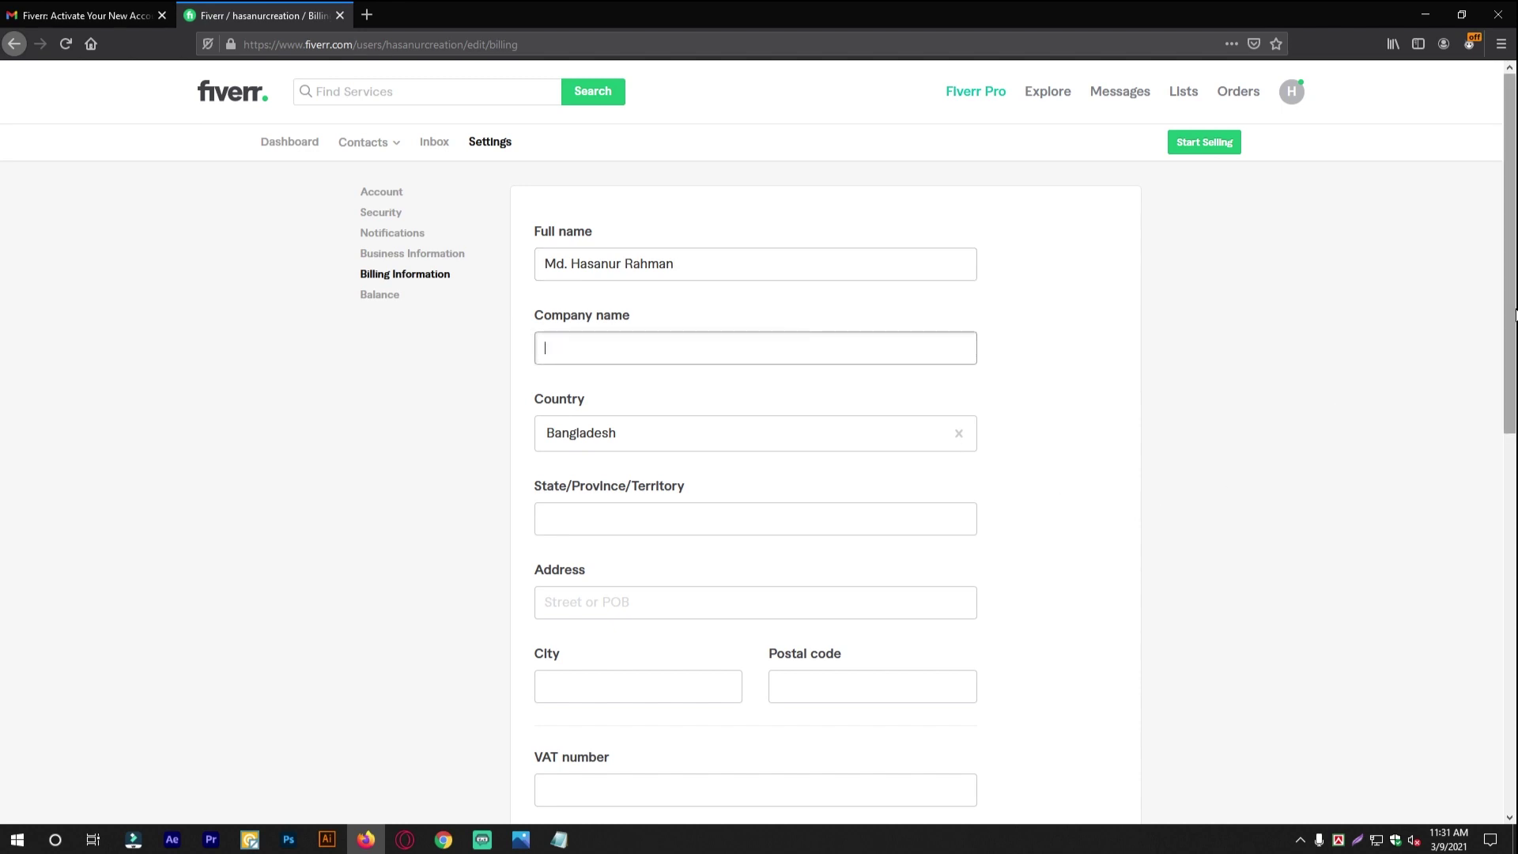
type("Dream Studio")
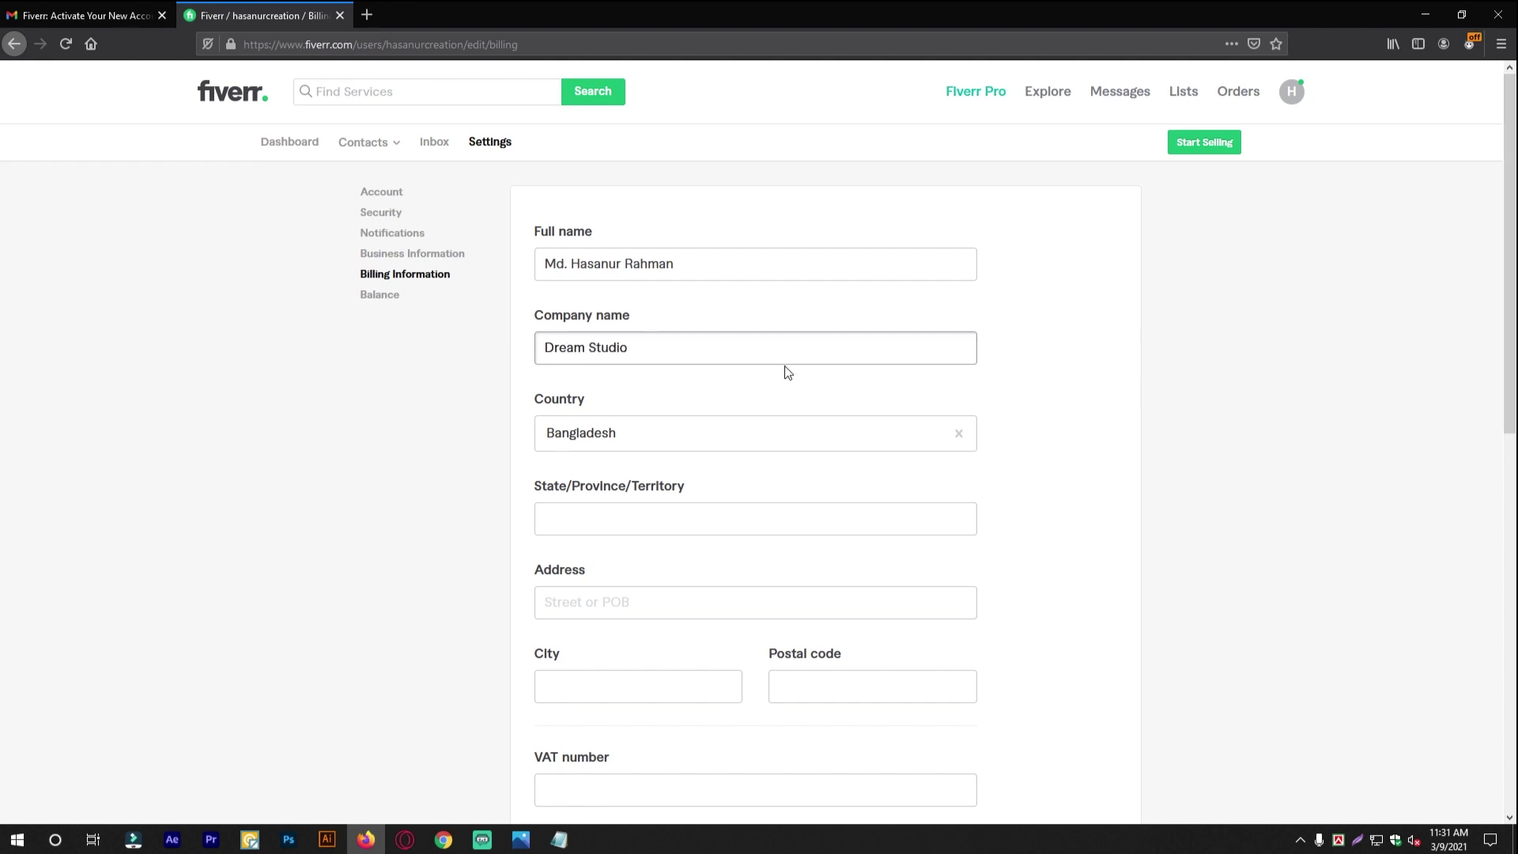
scroll(785, 371, "down", 1)
scroll(586, 464, "down", 1)
left_click(560, 360)
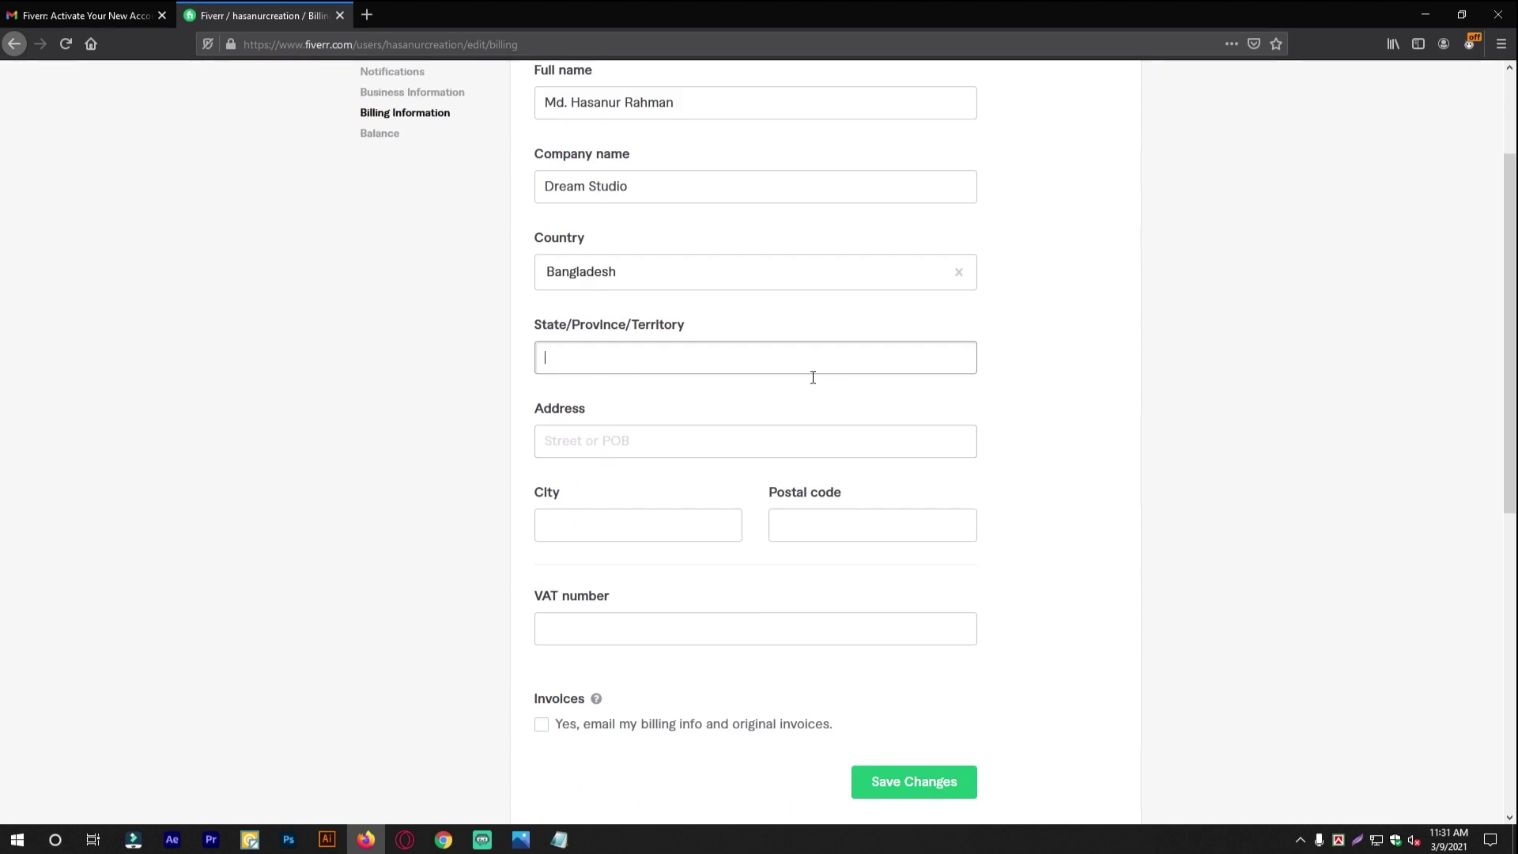
left_click(583, 435)
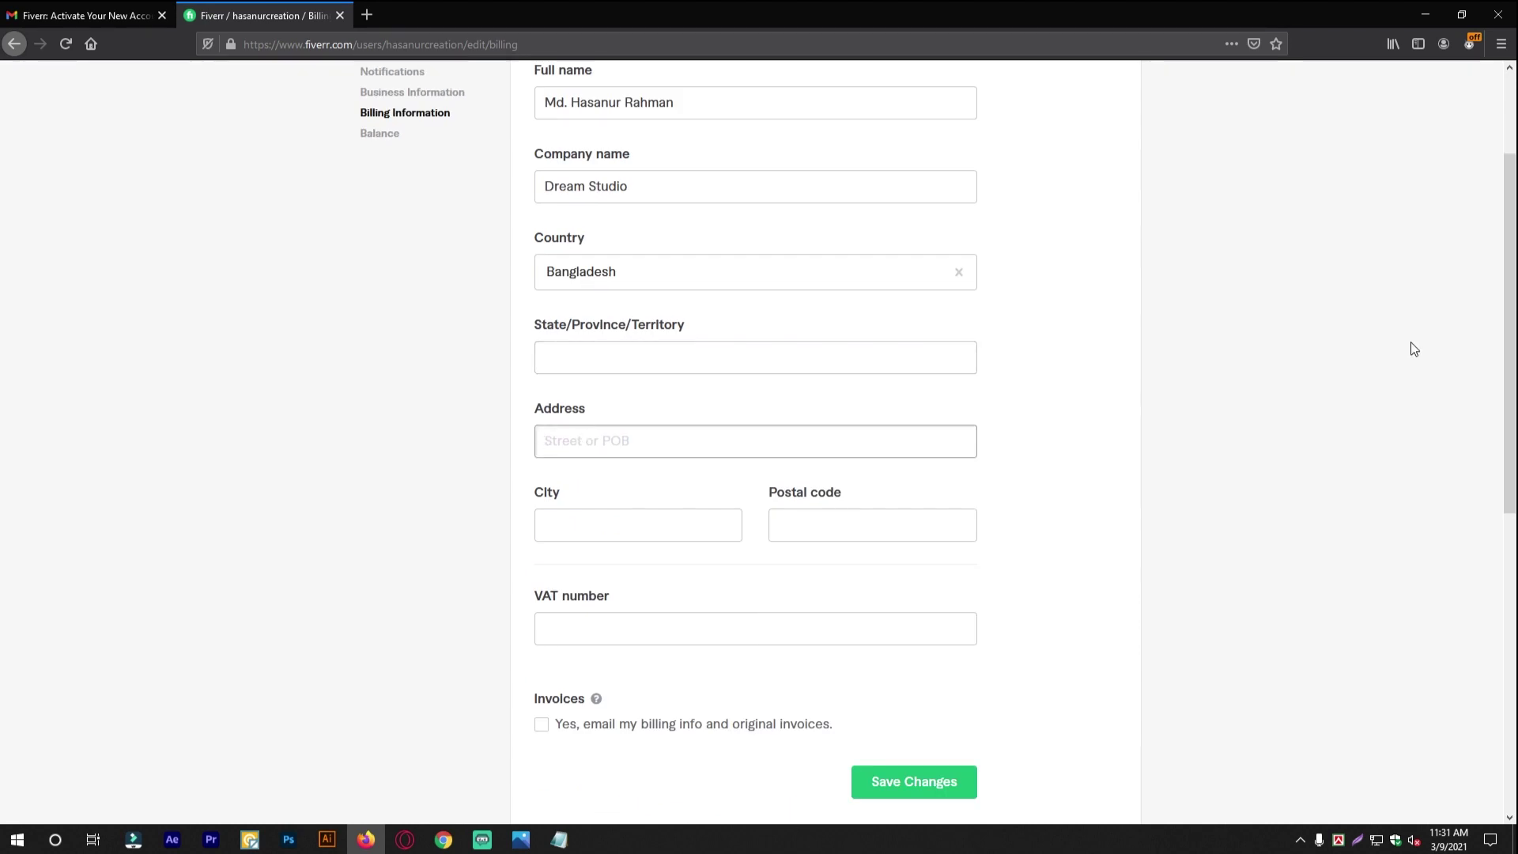
left_click(559, 839)
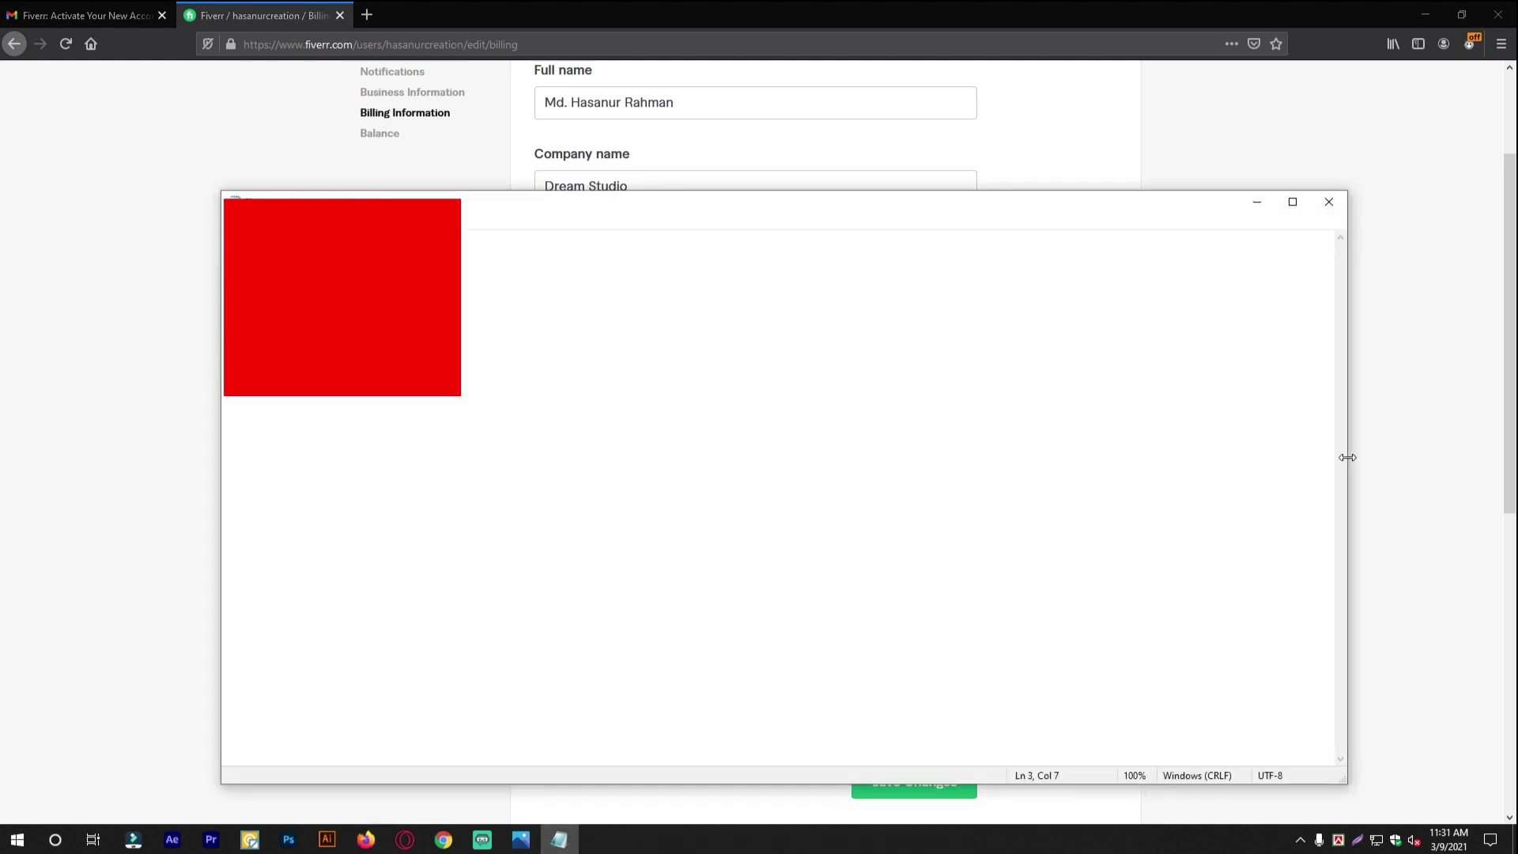
left_click(1257, 201)
left_click(521, 840)
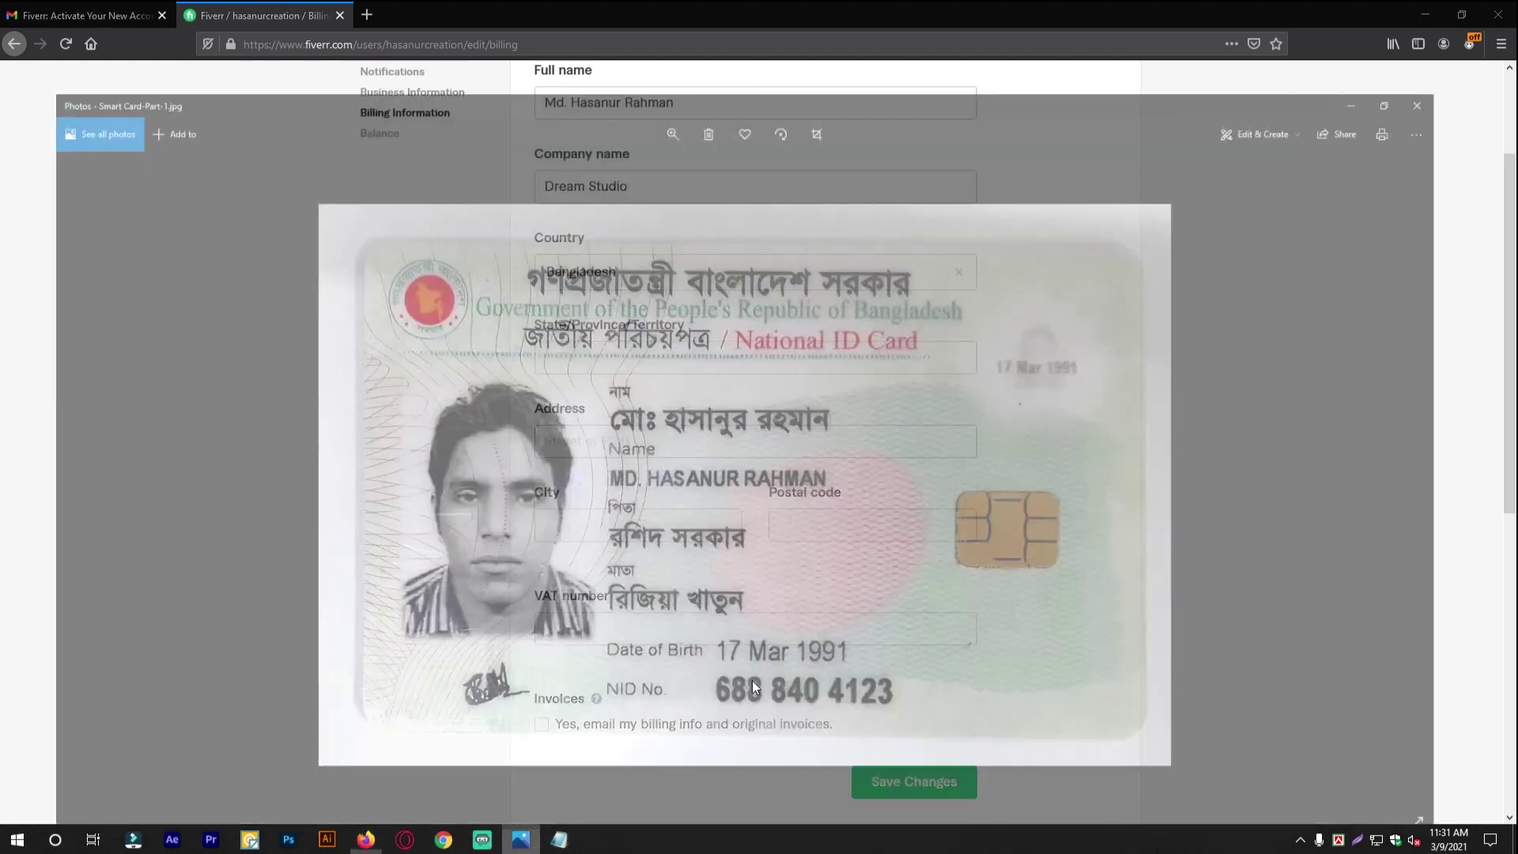
left_click(1467, 411)
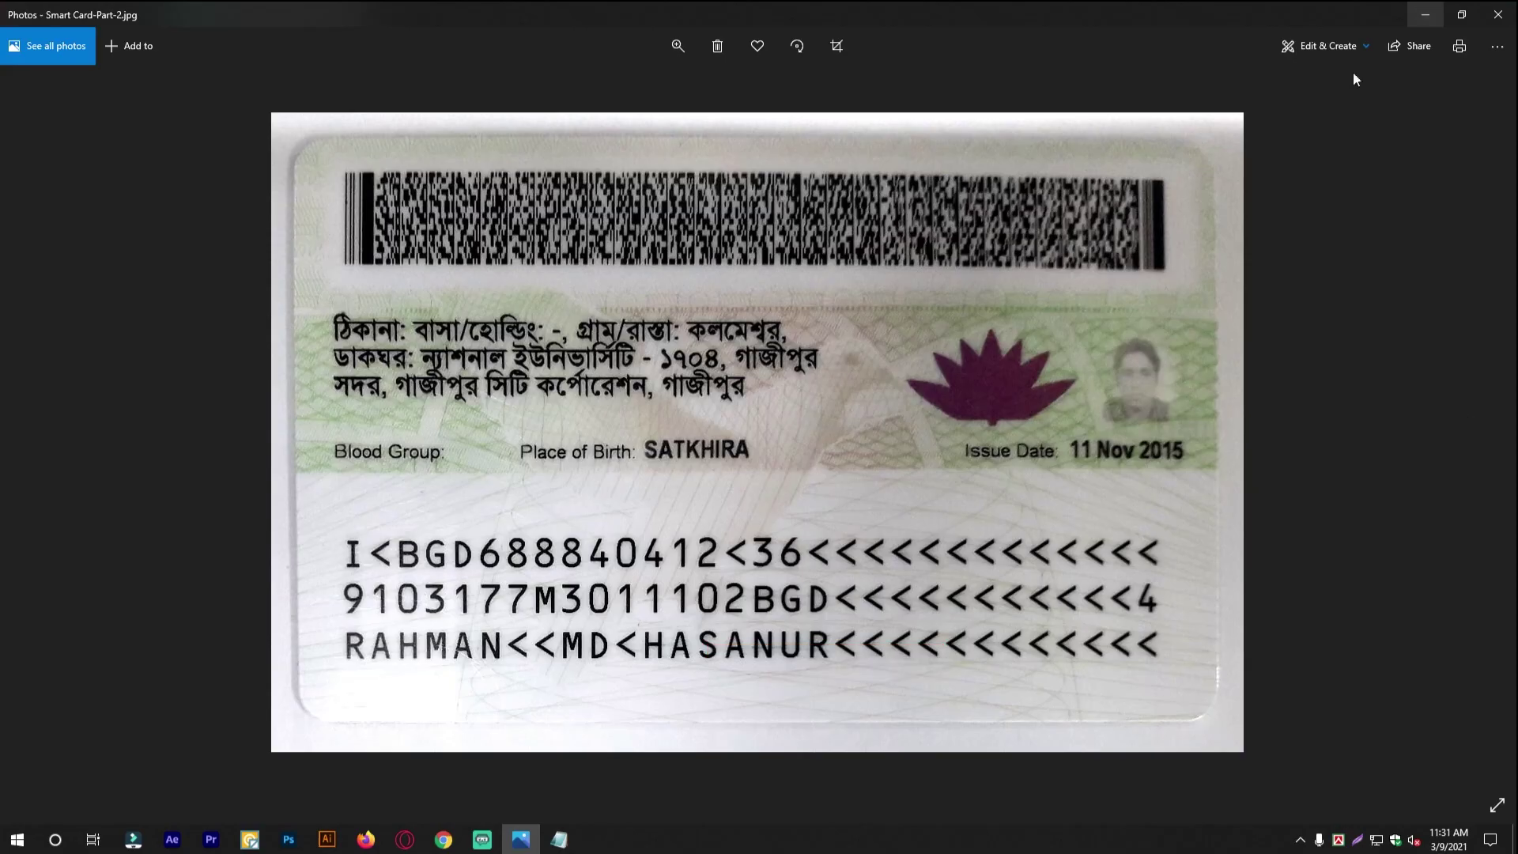
left_click(1426, 14)
left_click(602, 361)
left_click(602, 439)
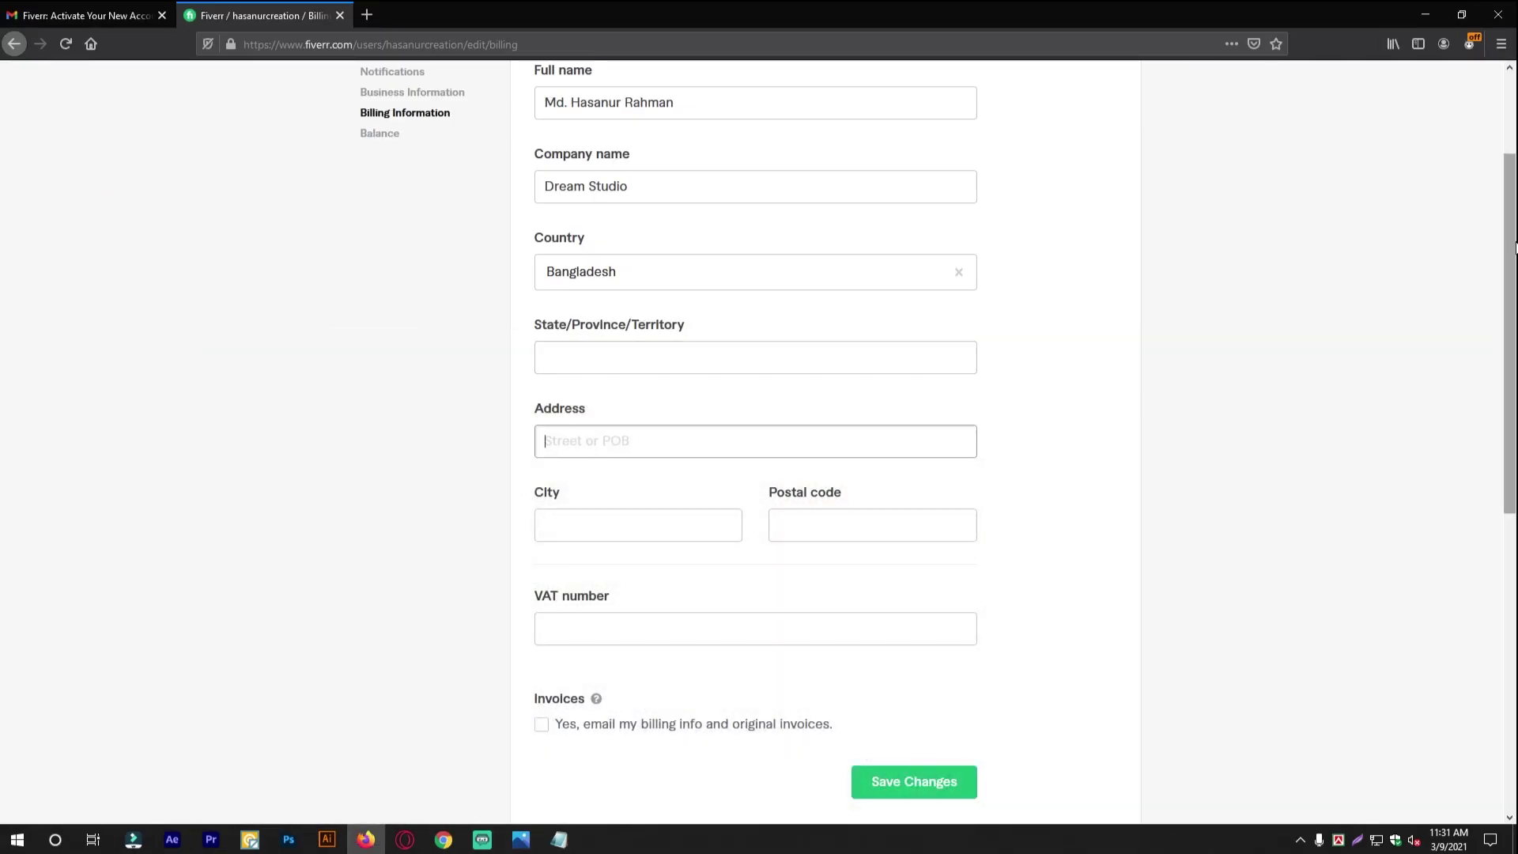
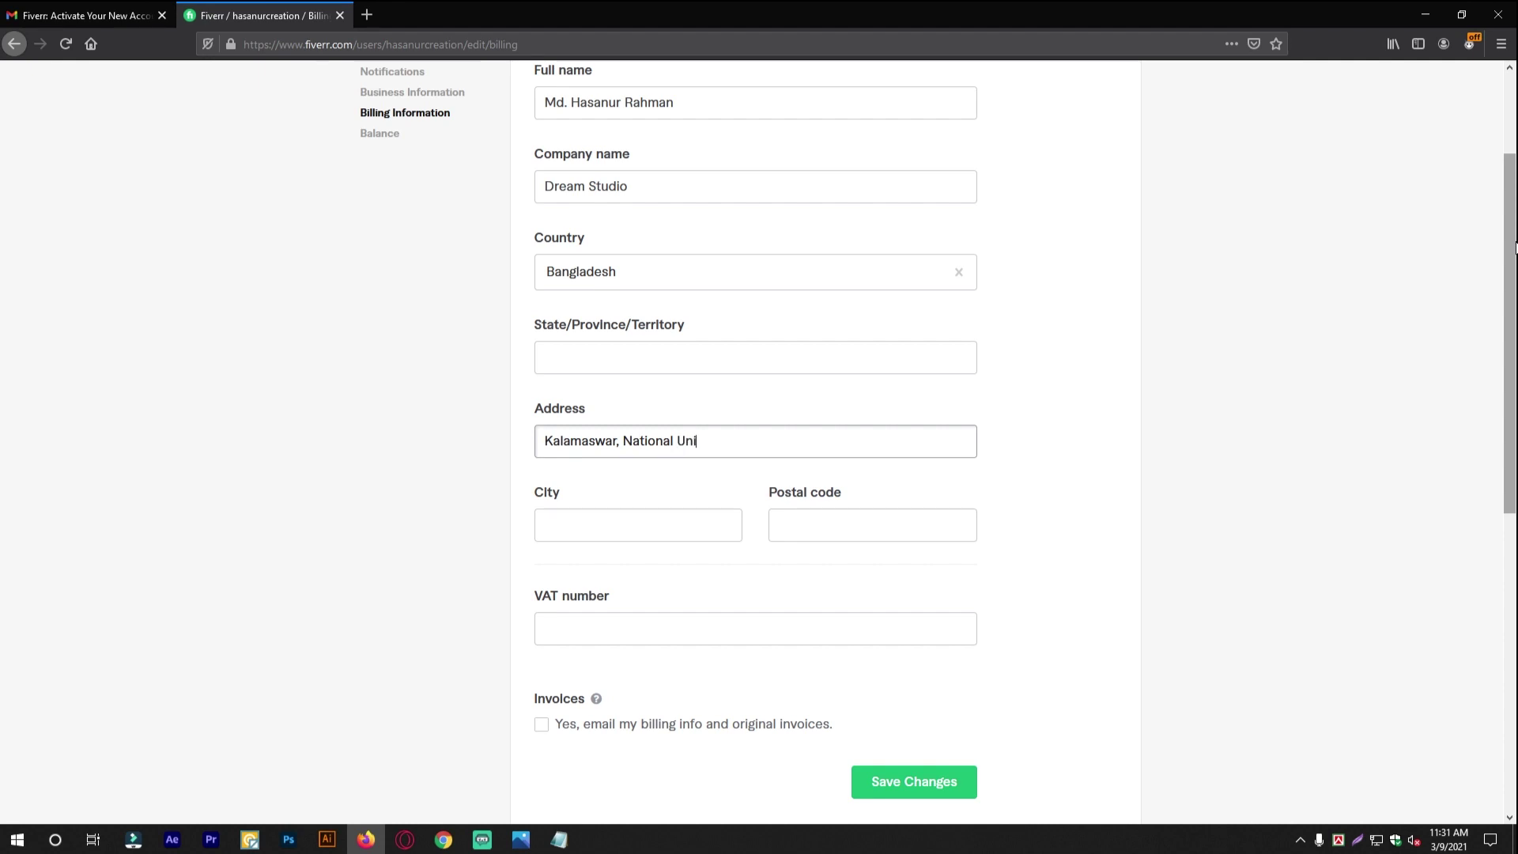
Step: Enter the billing street address, city and postal code and save the billing information
left_click(615, 522)
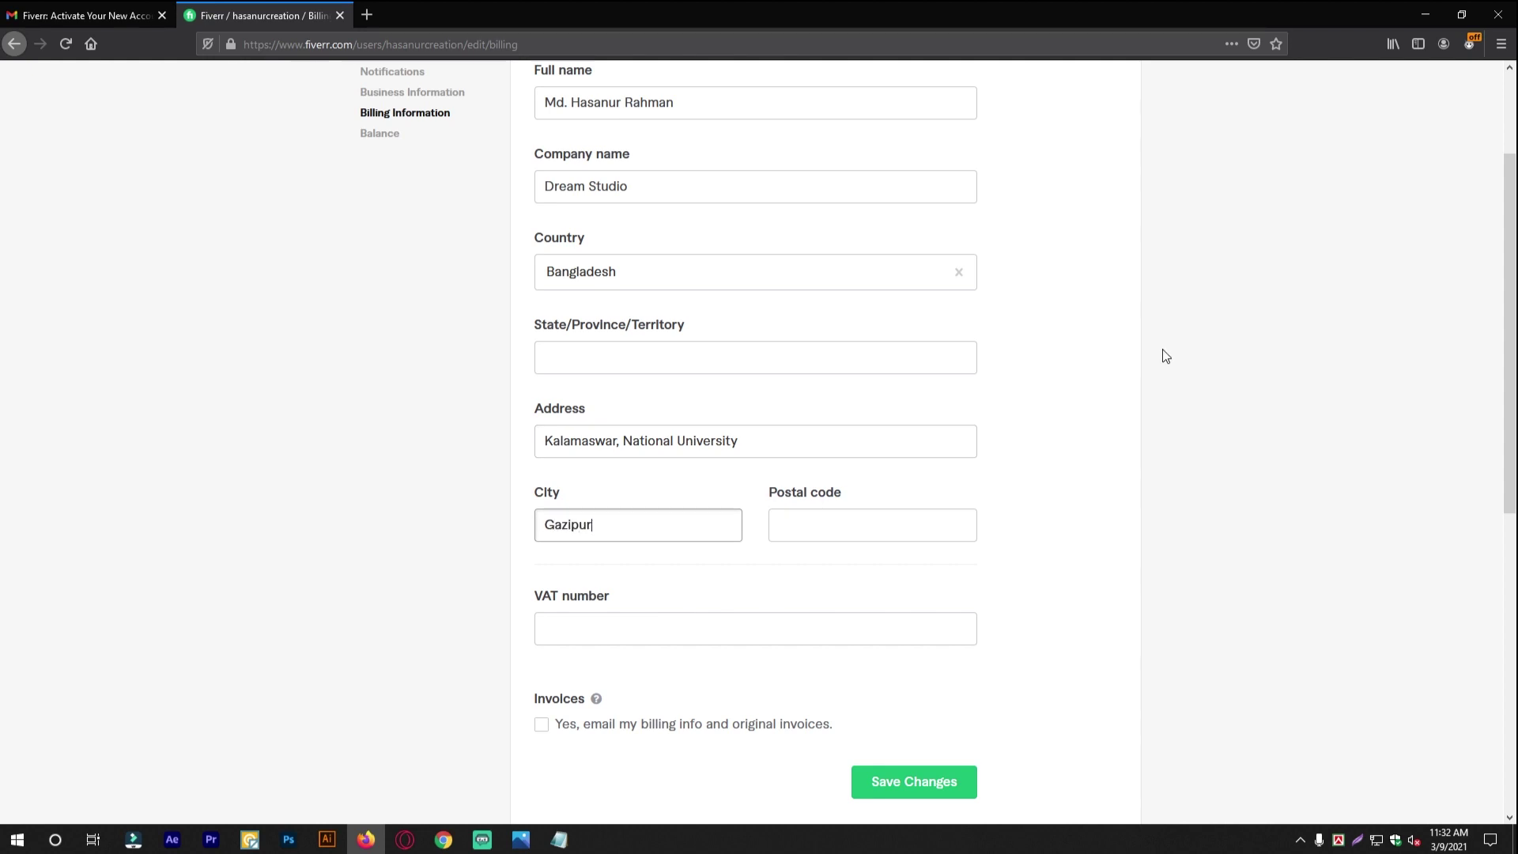
left_click(802, 515)
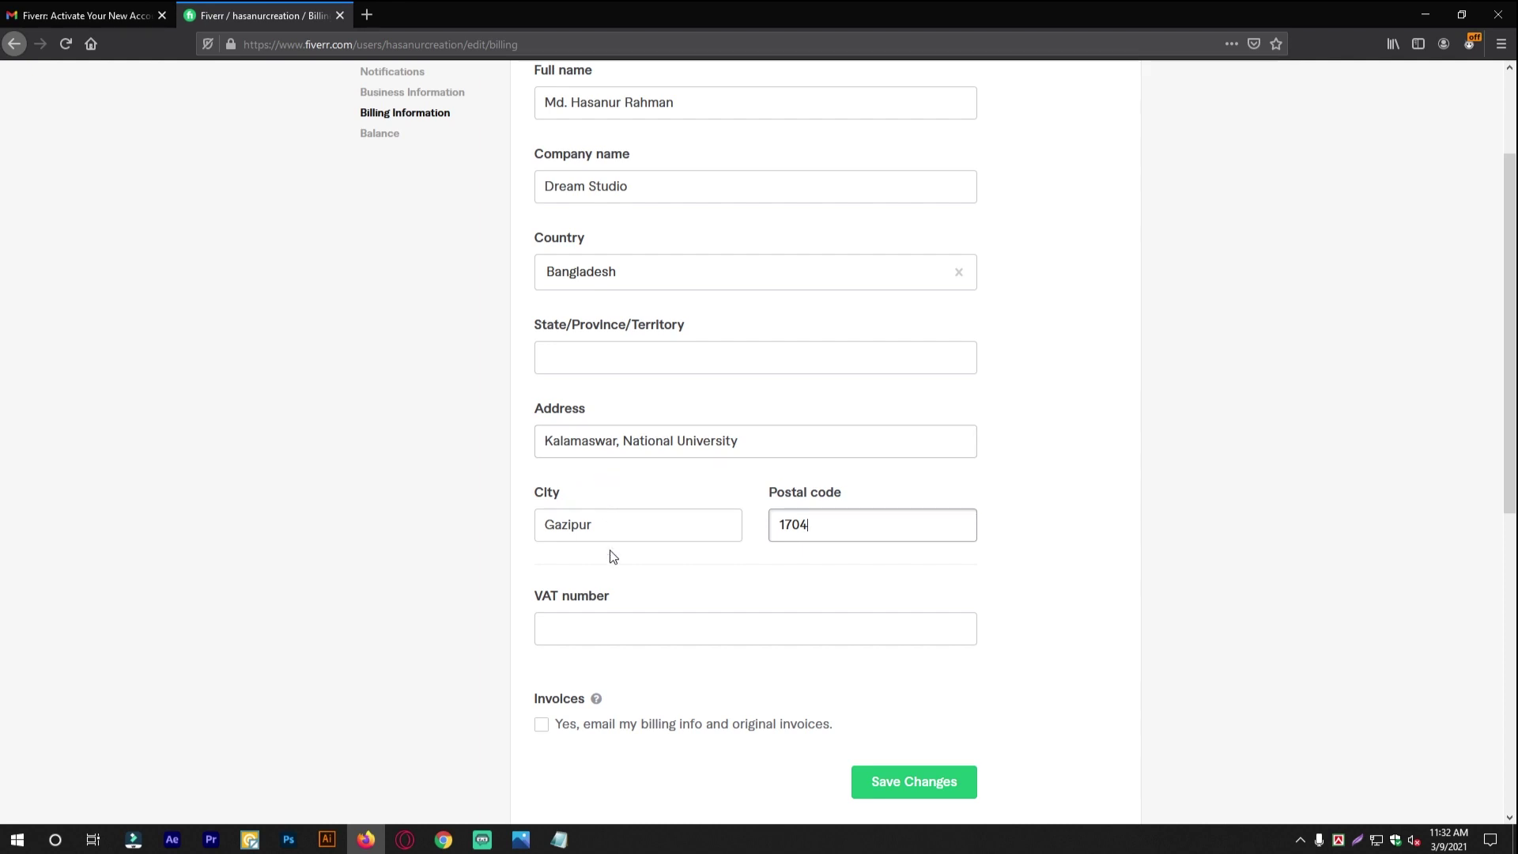
scroll(775, 523, "down", 2)
left_click(553, 432)
left_click(900, 623)
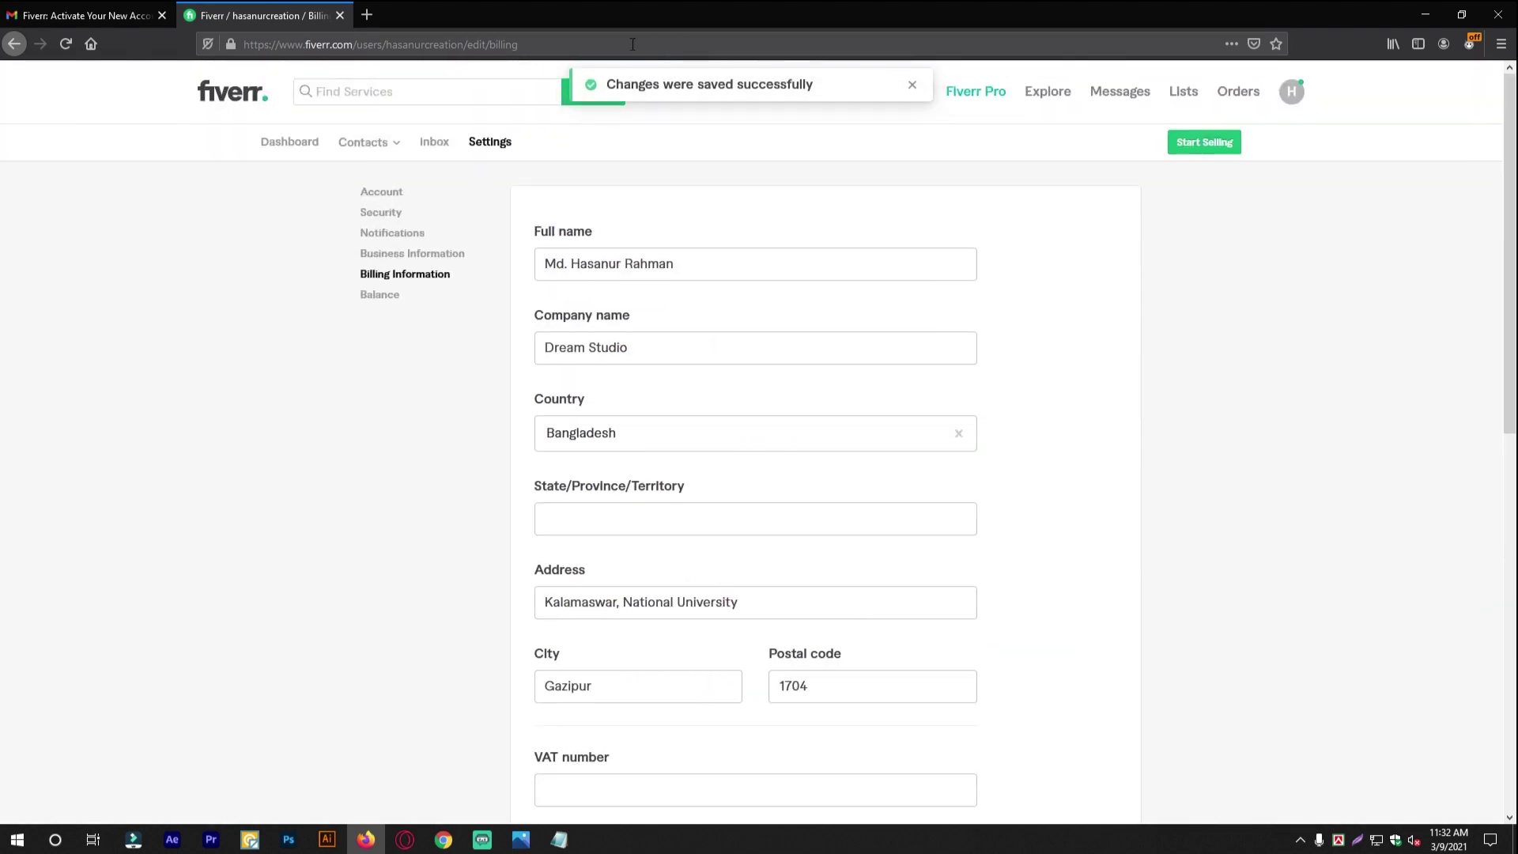
Step: Highlight and read the save confirmation message
left_click_drag(617, 86, 774, 84)
left_click(678, 85)
left_click(791, 83)
Step: Open the Balance page and review the $0.00 earnings and reimbursement totals
left_click(383, 295)
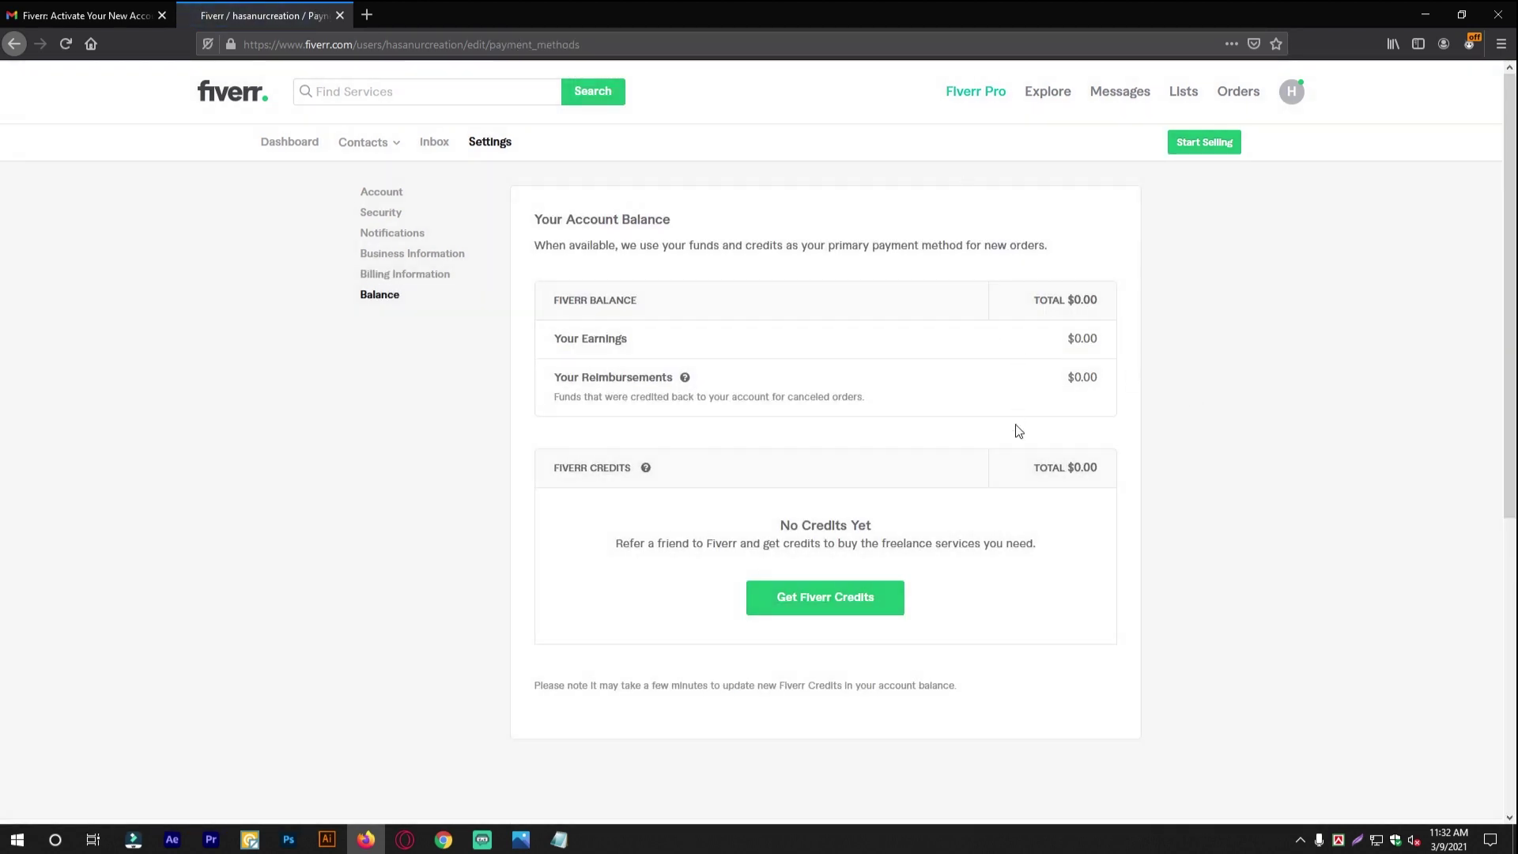
left_click_drag(560, 304, 702, 305)
left_click(744, 307)
left_click_drag(567, 340, 595, 342)
left_click(716, 343)
left_click(1288, 93)
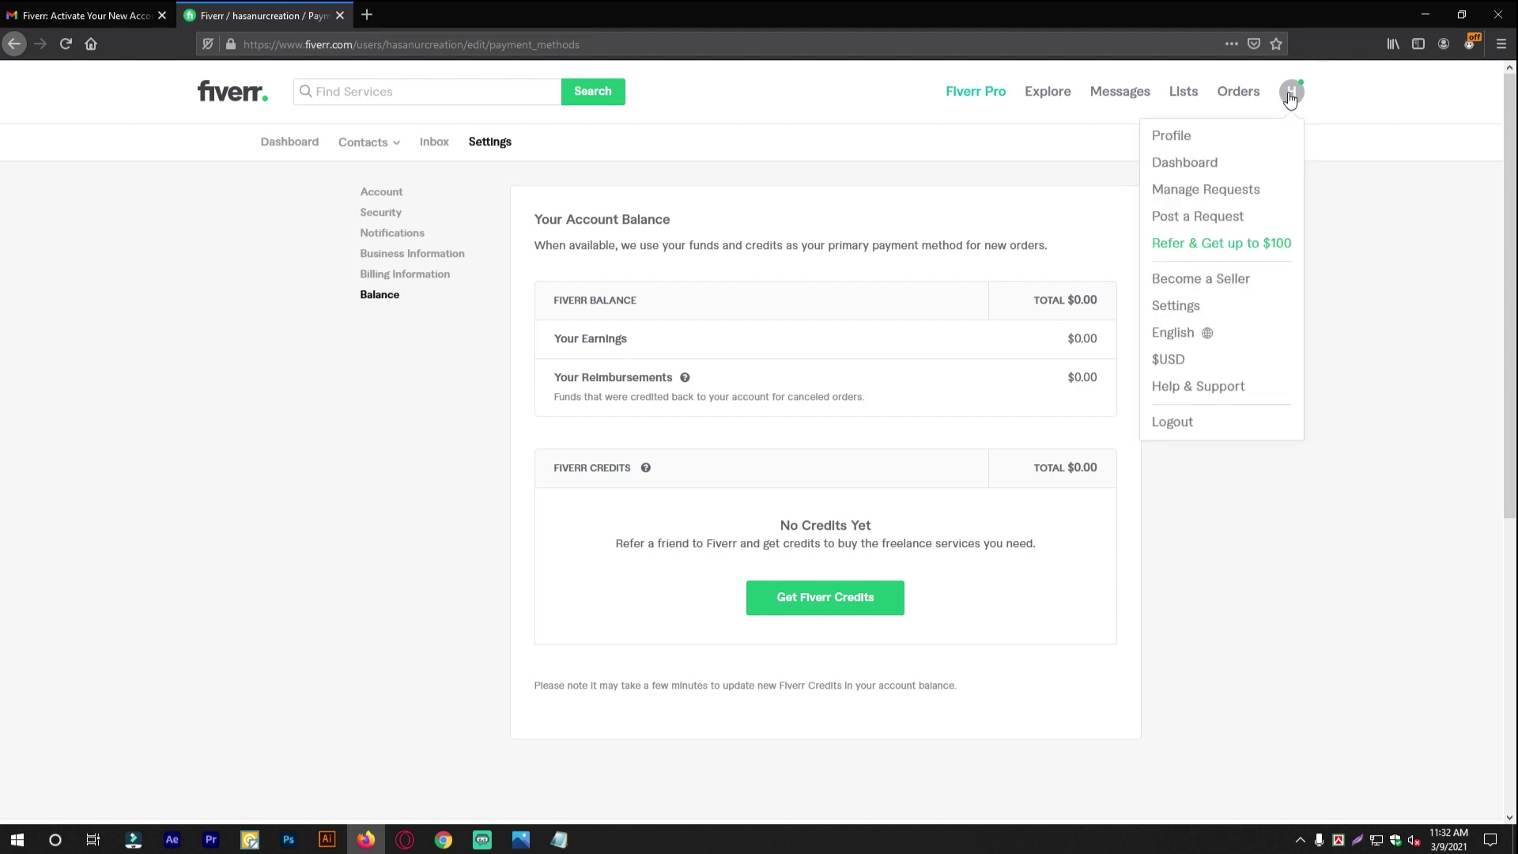
Step: Open your own profile page and scroll through its description, languages, linked accounts and skills
left_click(1174, 138)
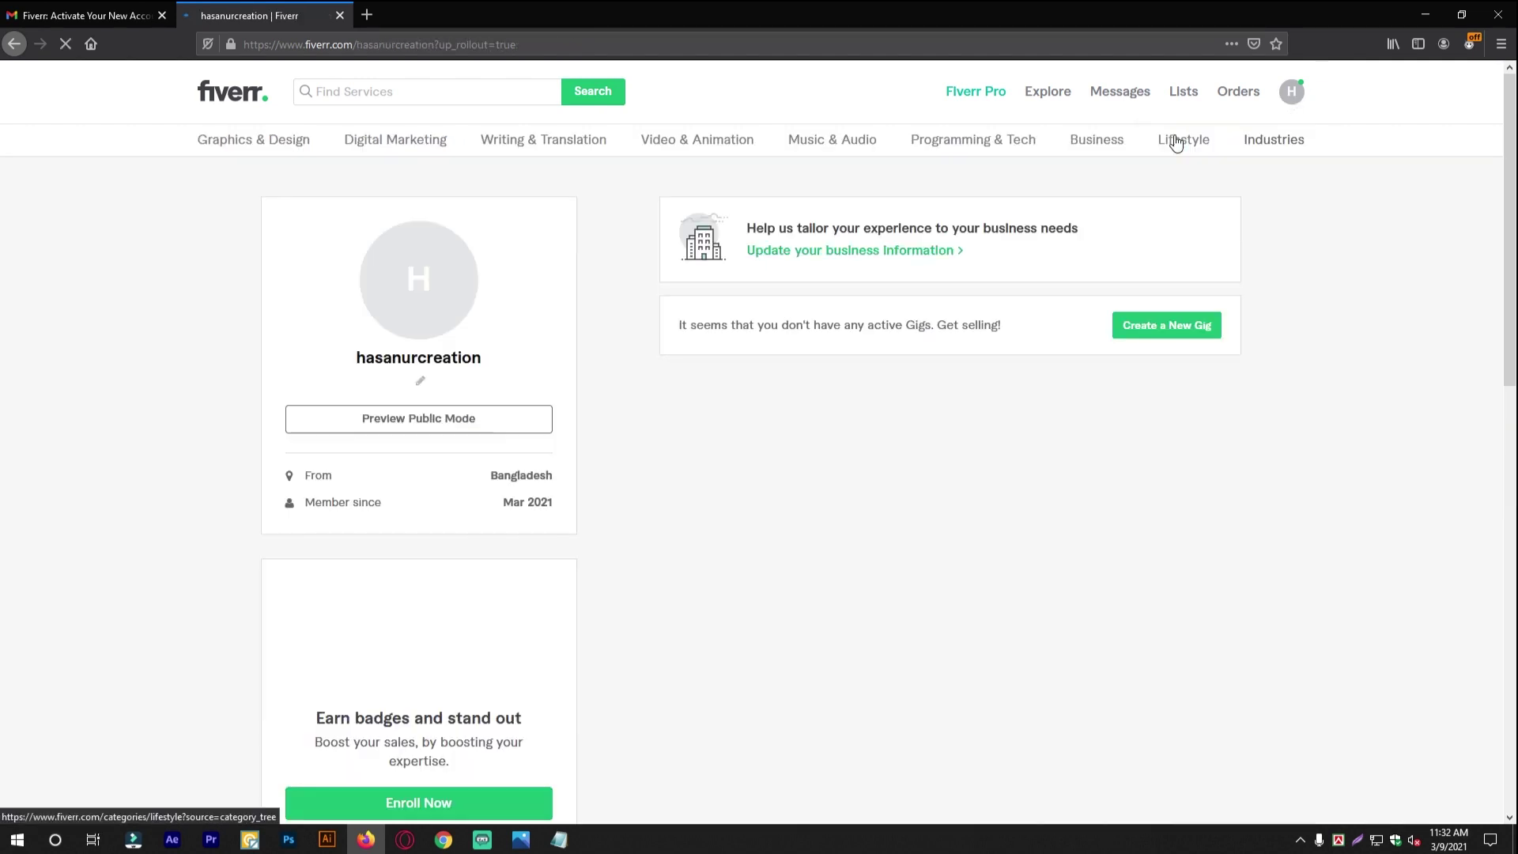
scroll(1012, 439, "down", 10)
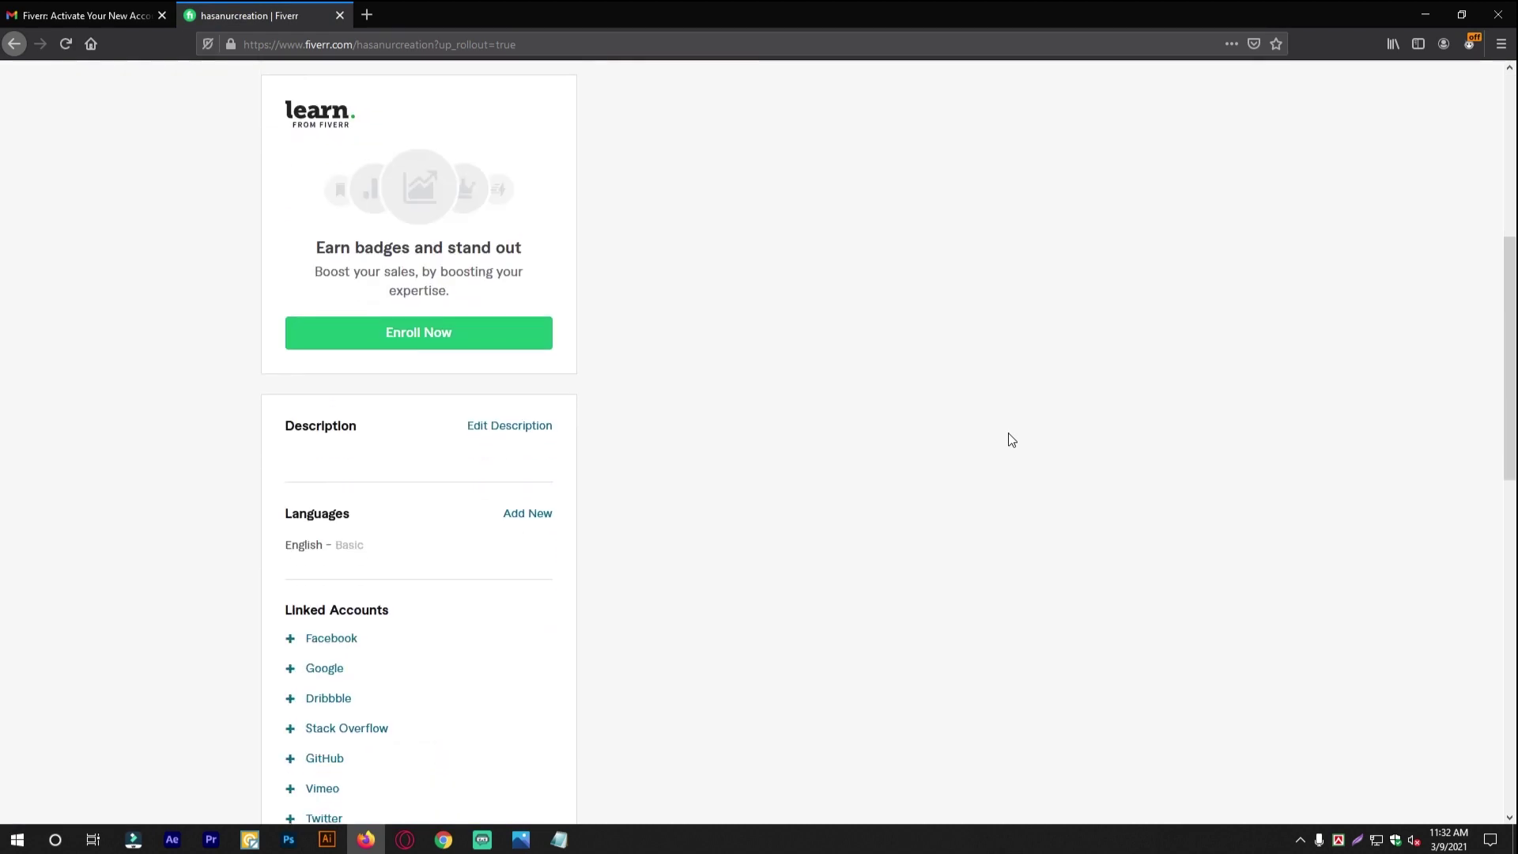
scroll(1012, 434, "up", 10)
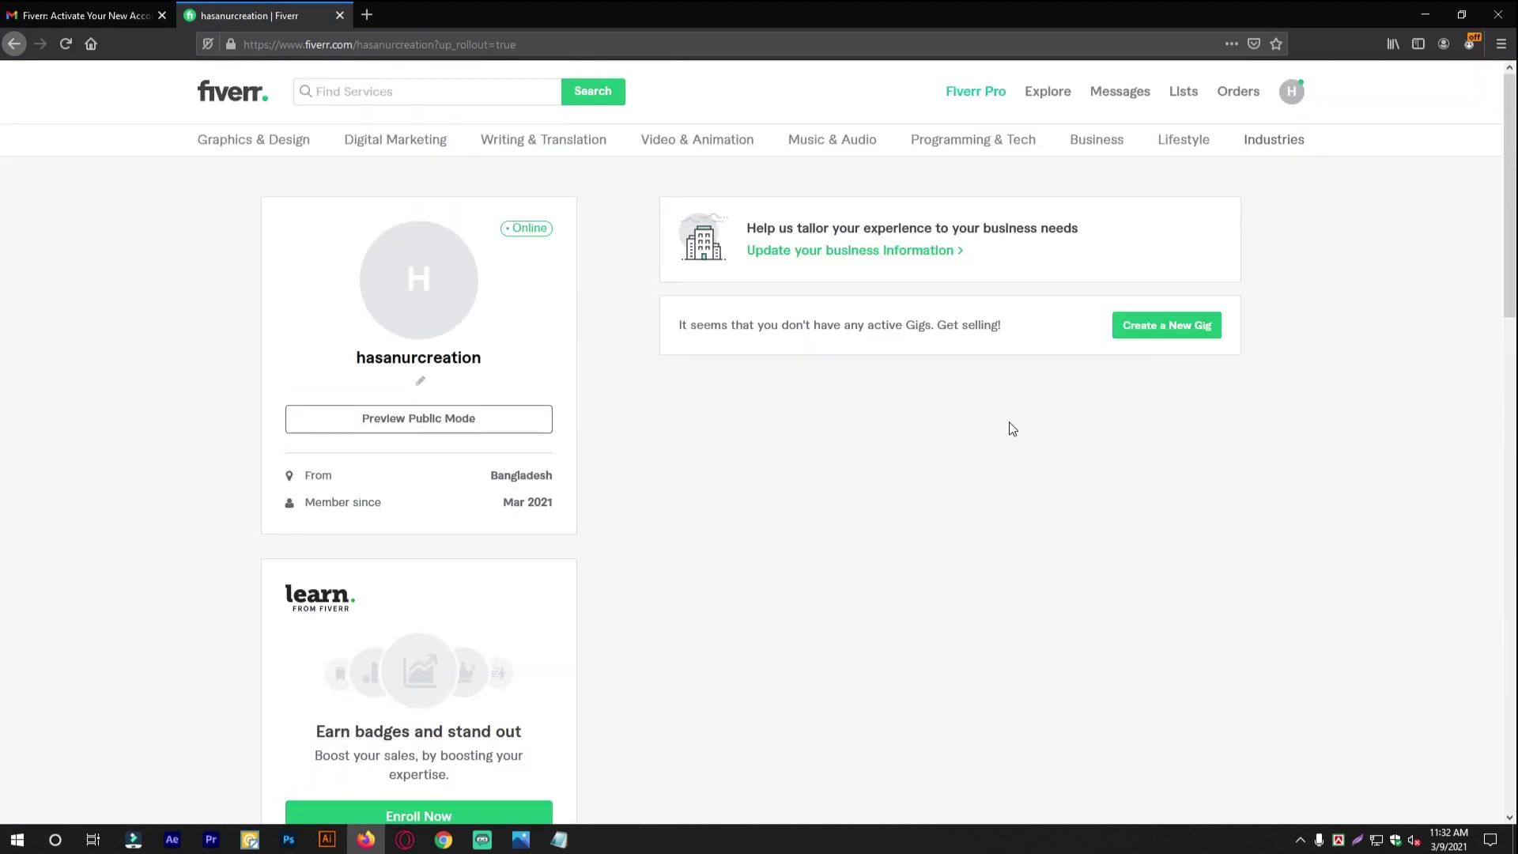
scroll(393, 388, "down", 4)
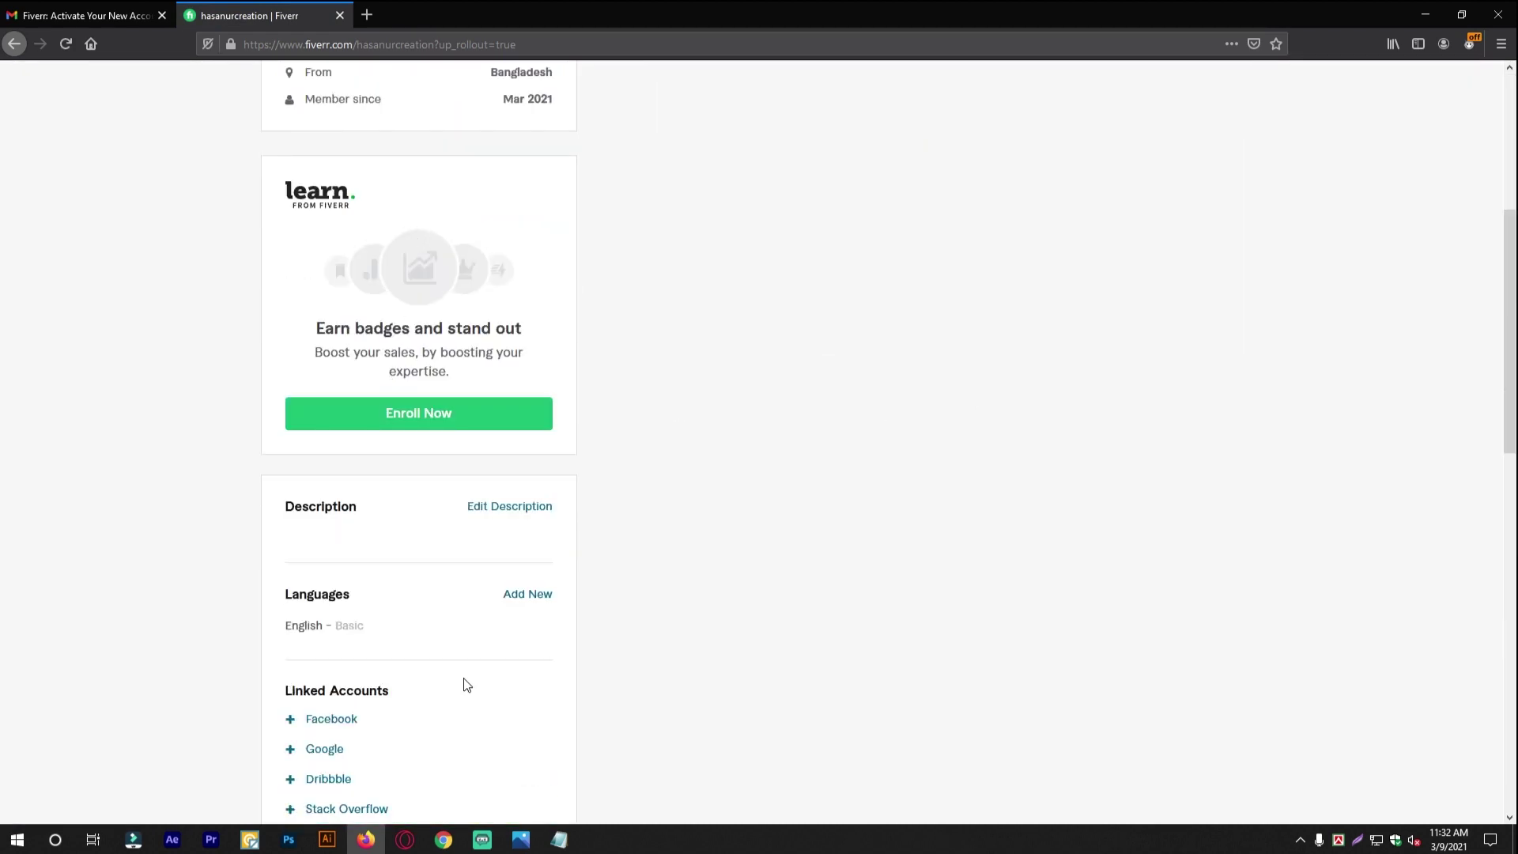
scroll(464, 681, "down", 5)
scroll(805, 578, "up", 10)
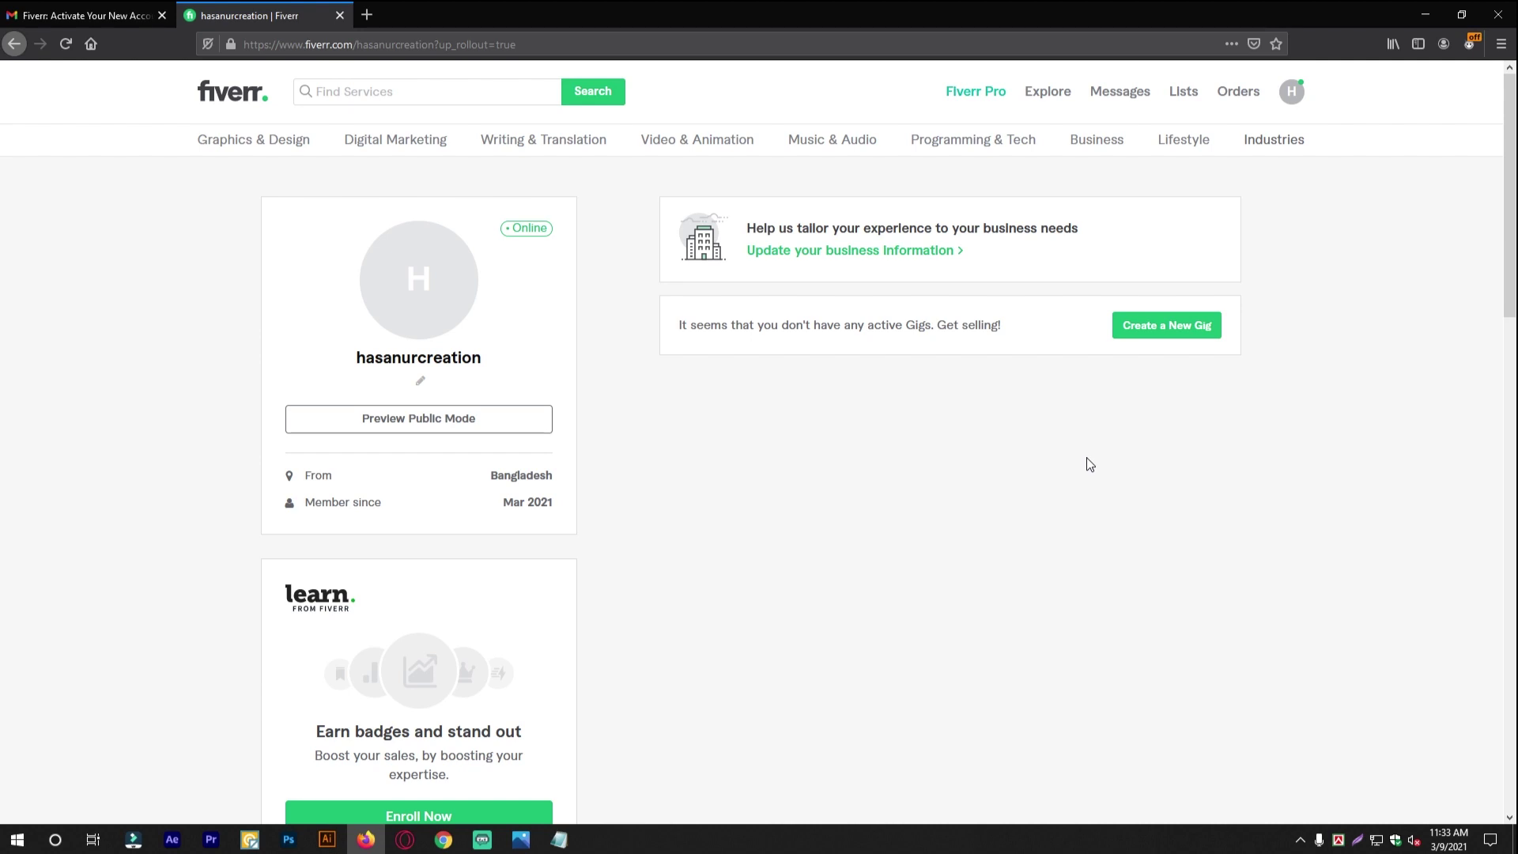
scroll(745, 359, "down", 3)
scroll(802, 345, "up", 2)
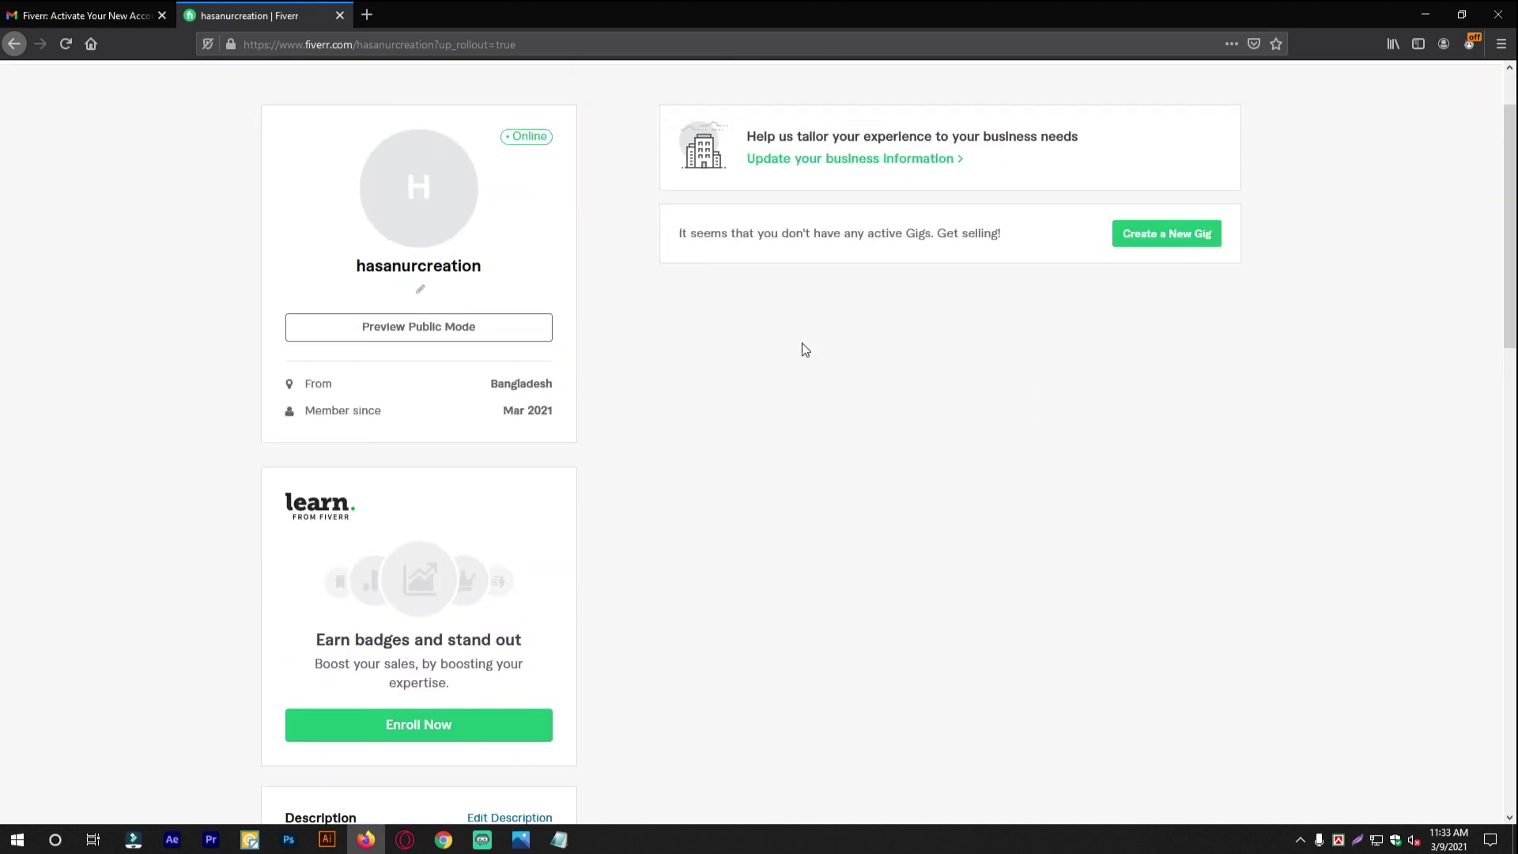
scroll(657, 367, "down", 10)
scroll(427, 378, "up", 10)
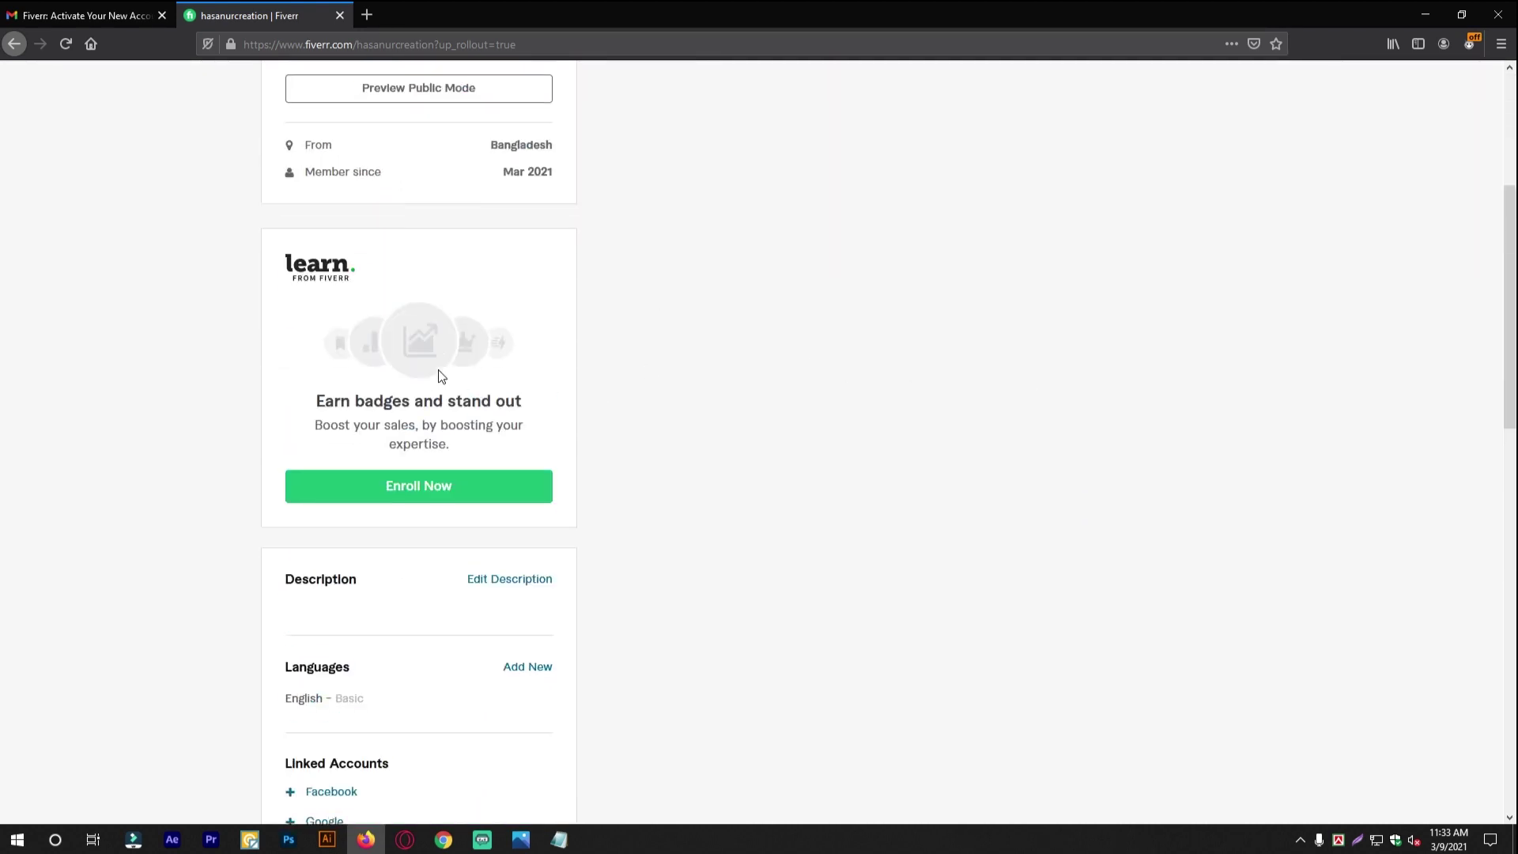
scroll(461, 266, "down", 3)
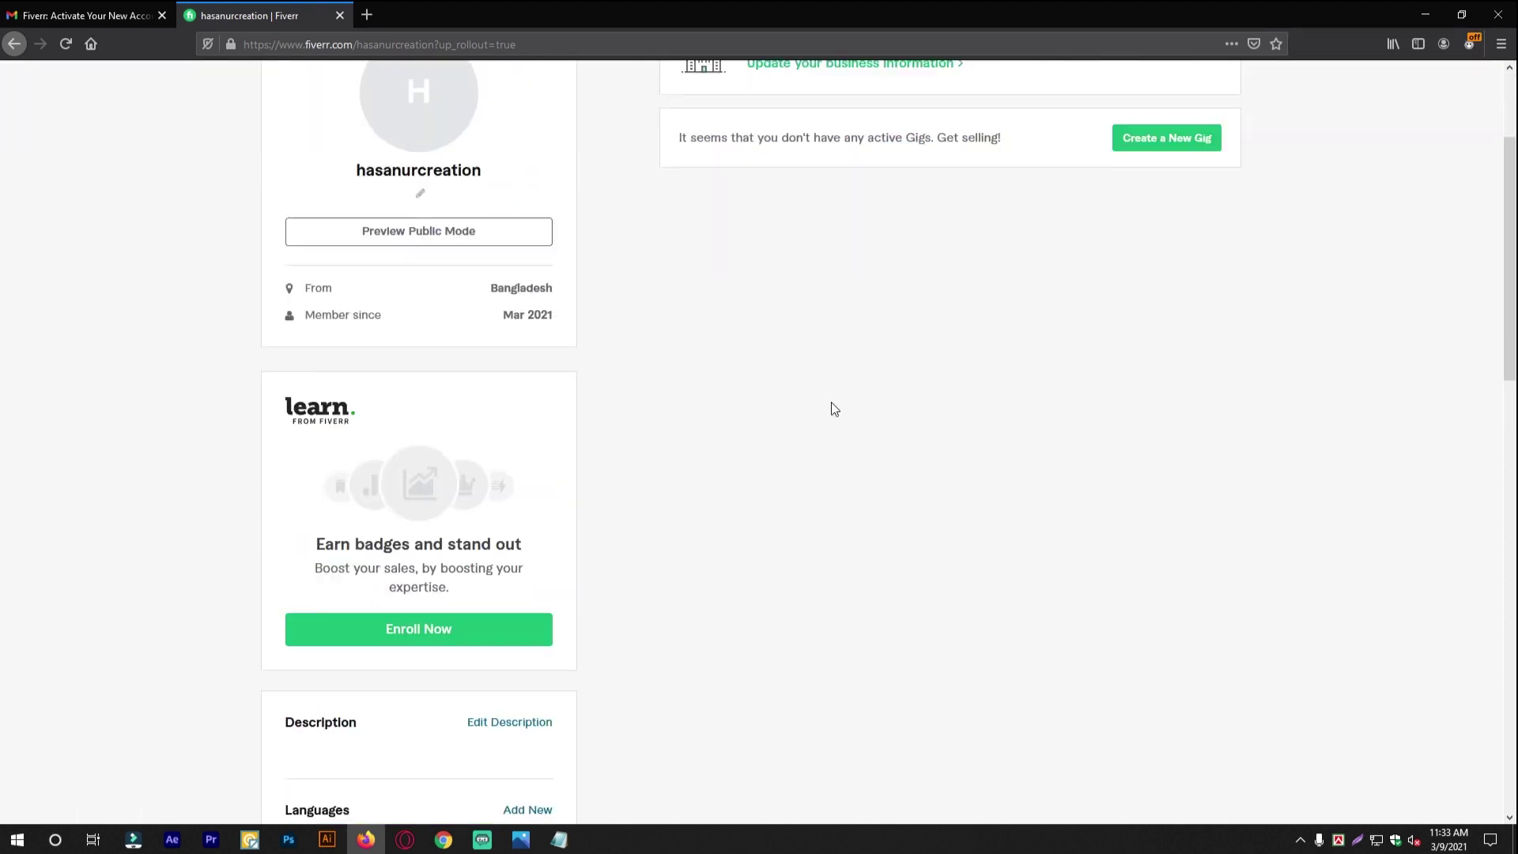
scroll(424, 396, "down", 2)
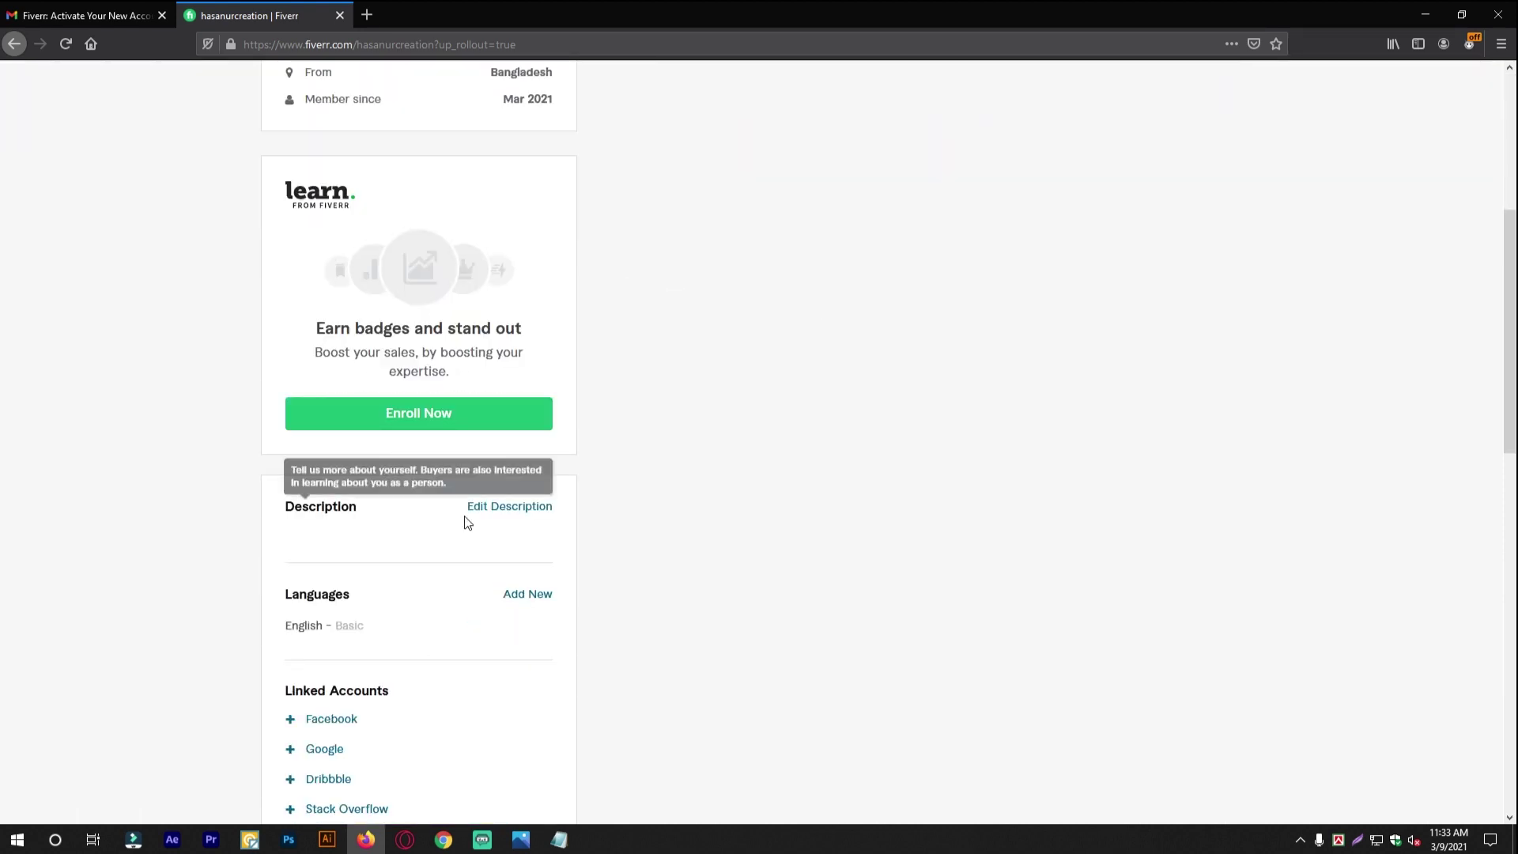
scroll(464, 518, "down", 5)
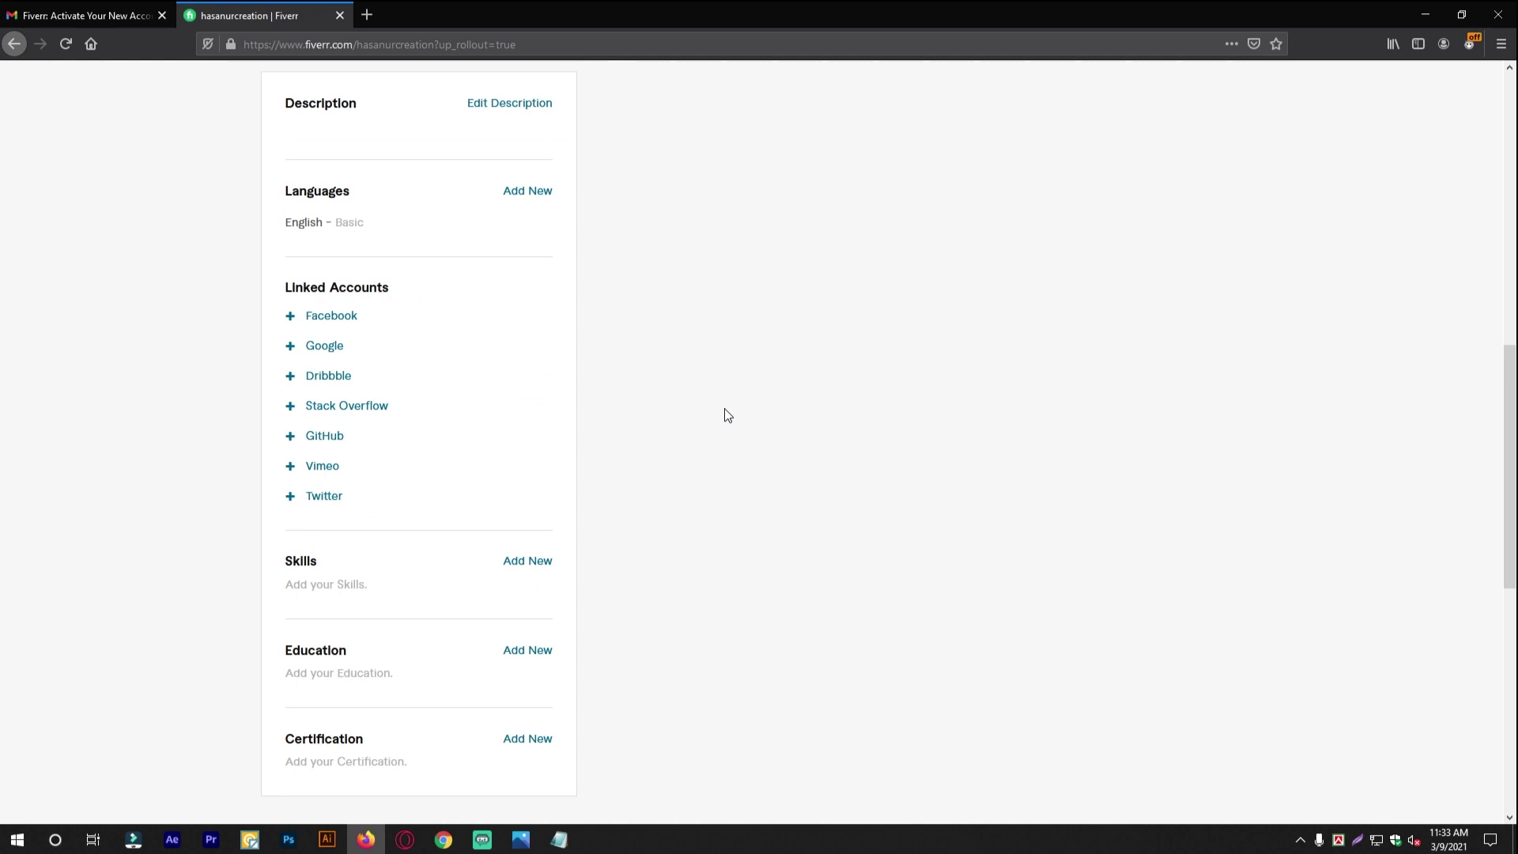
scroll(824, 407, "up", 7)
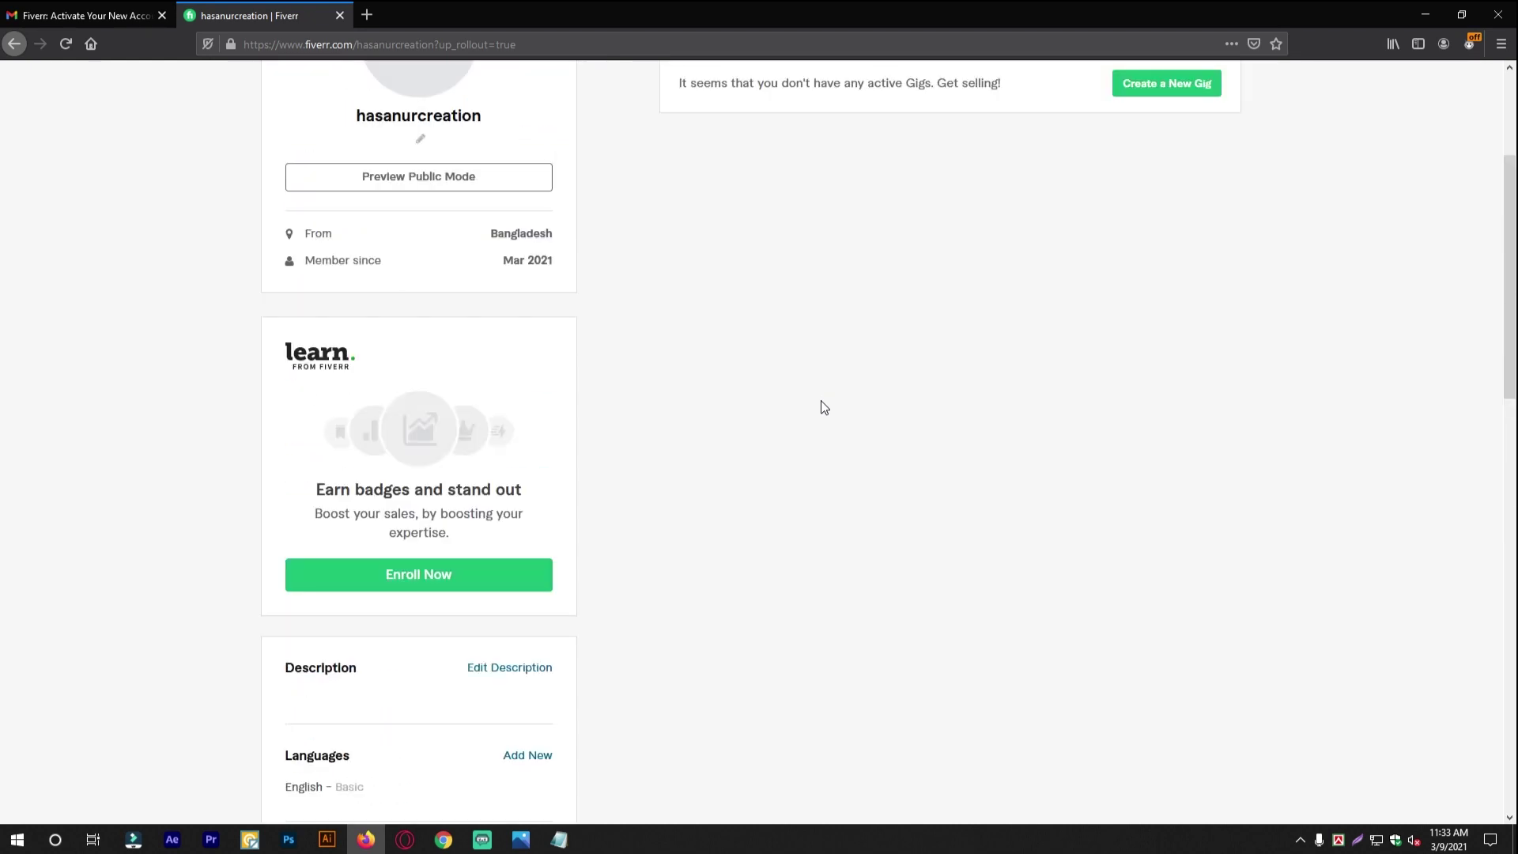
Step: Highlight and read the Earn badges heading, subtitle and card text
left_click_drag(333, 490, 472, 488)
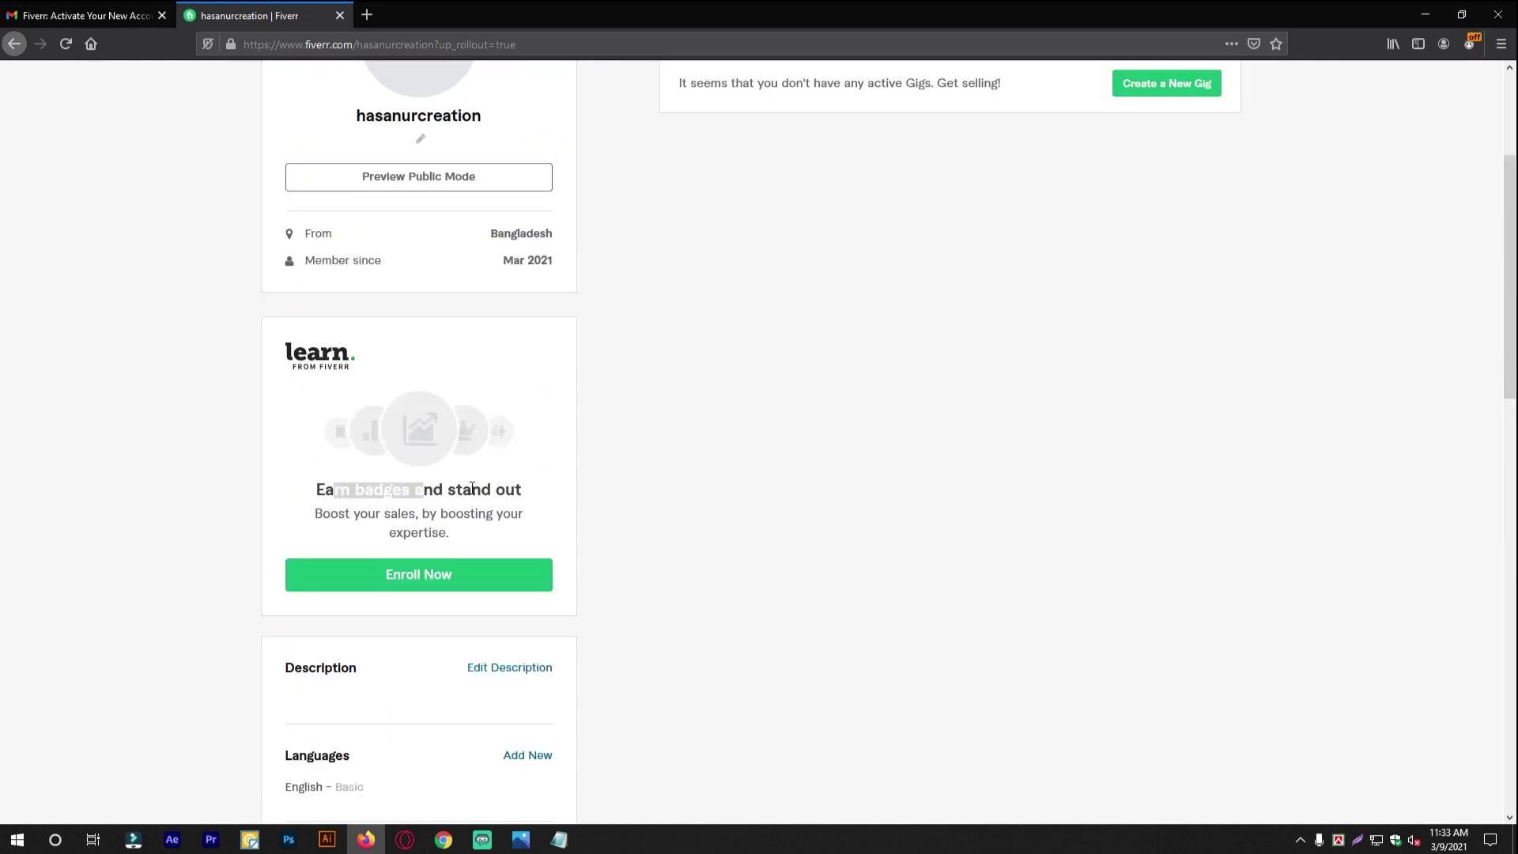
left_click(315, 427)
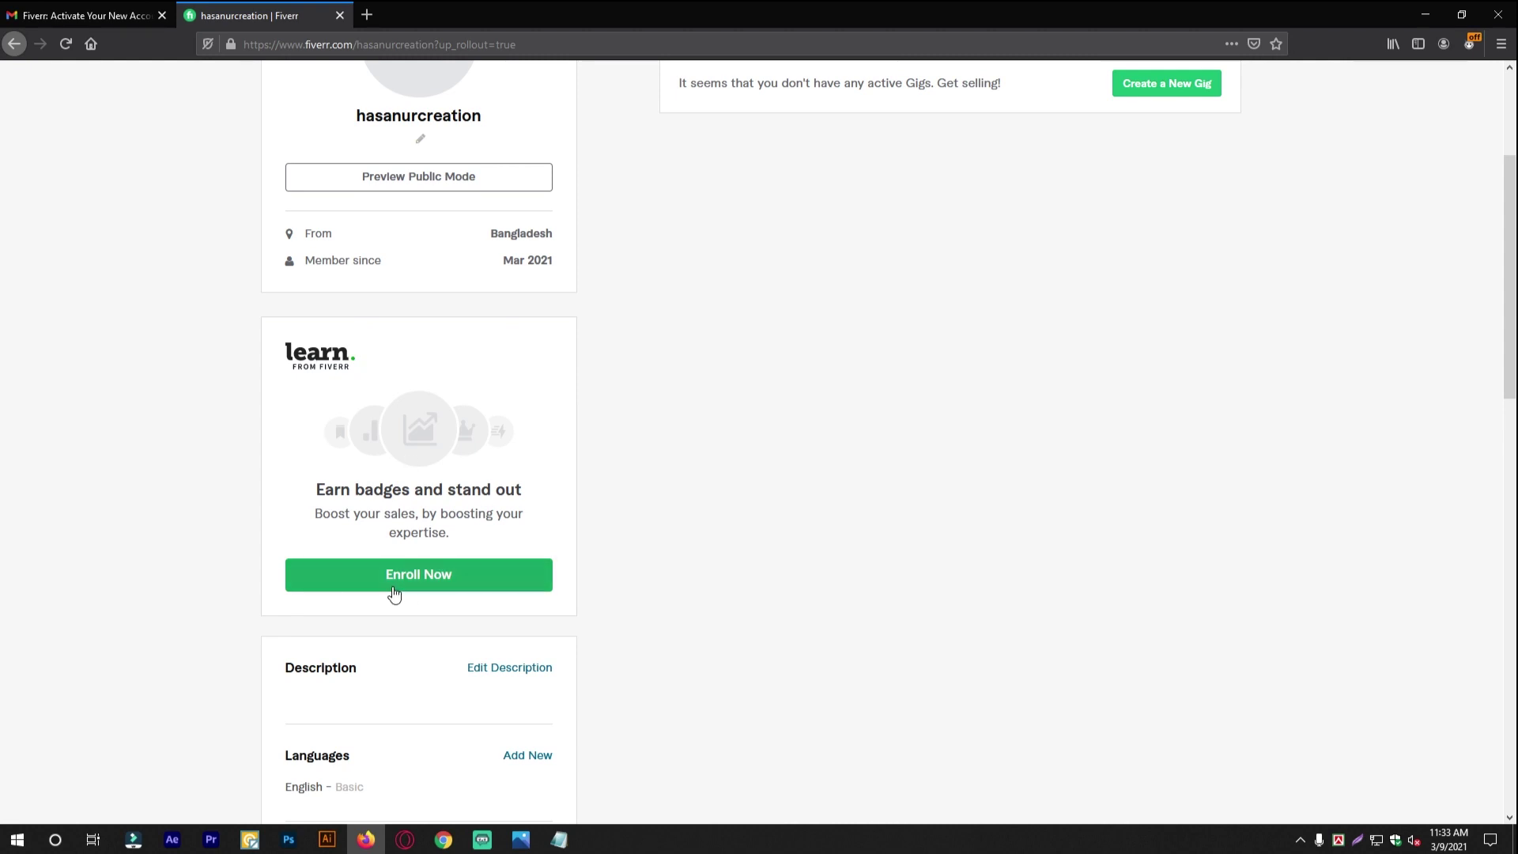
left_click_drag(327, 513, 446, 516)
left_click(430, 522)
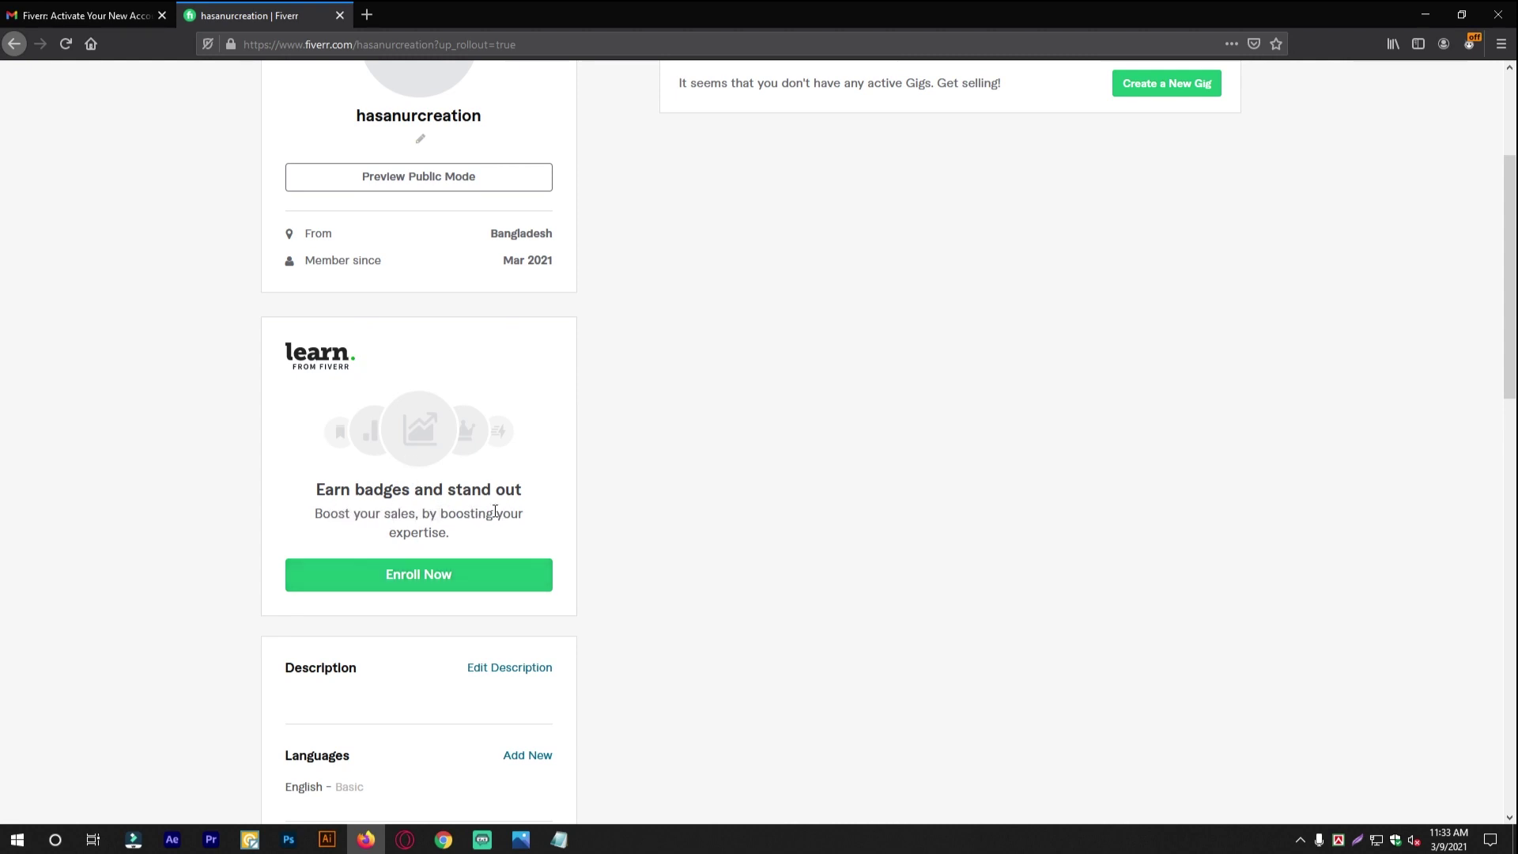
left_click_drag(466, 533, 351, 483)
left_click(472, 484)
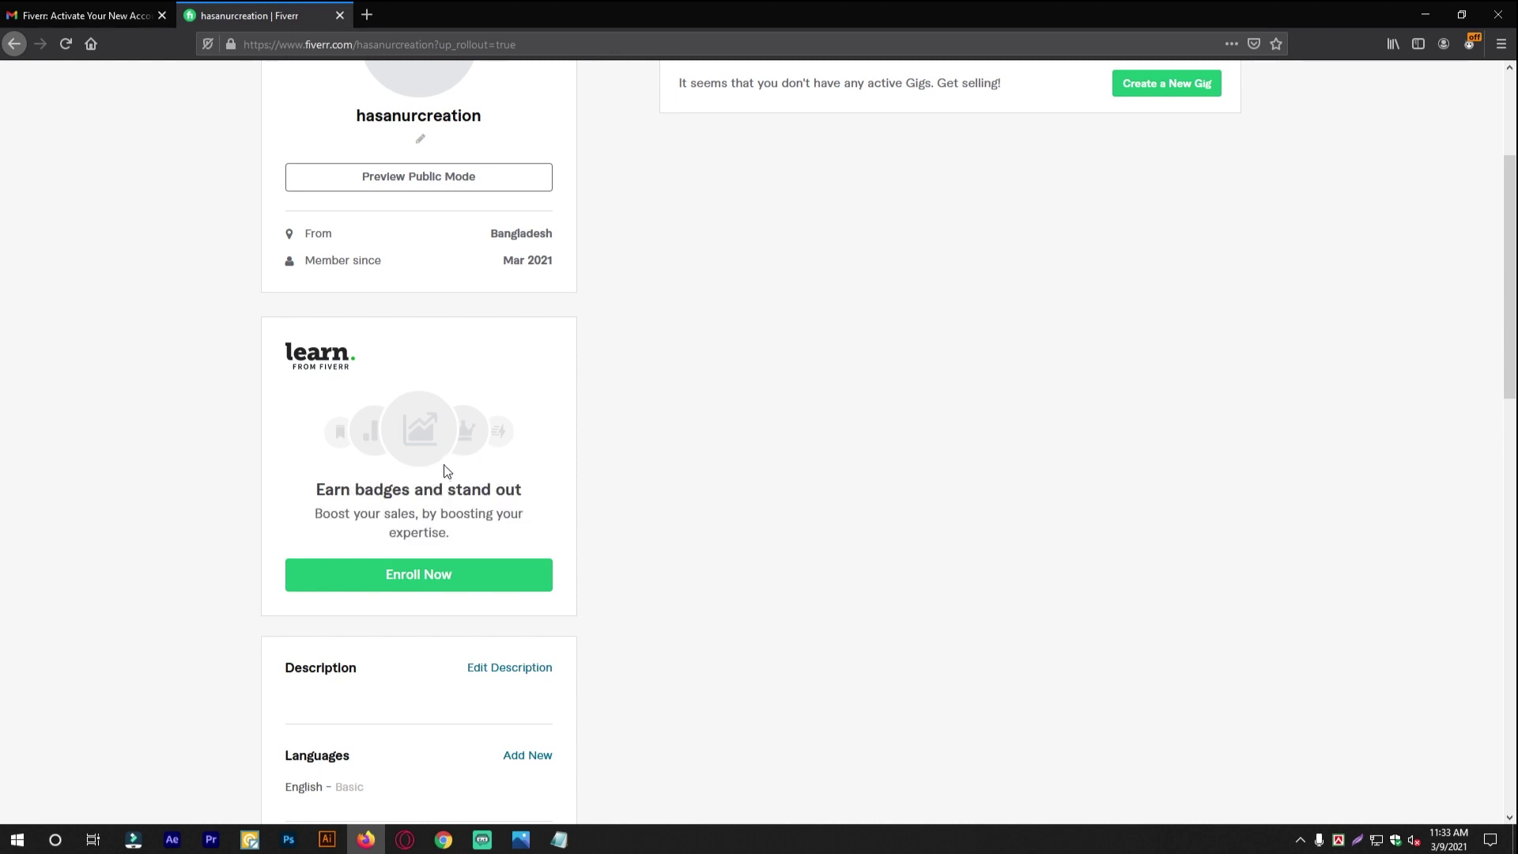